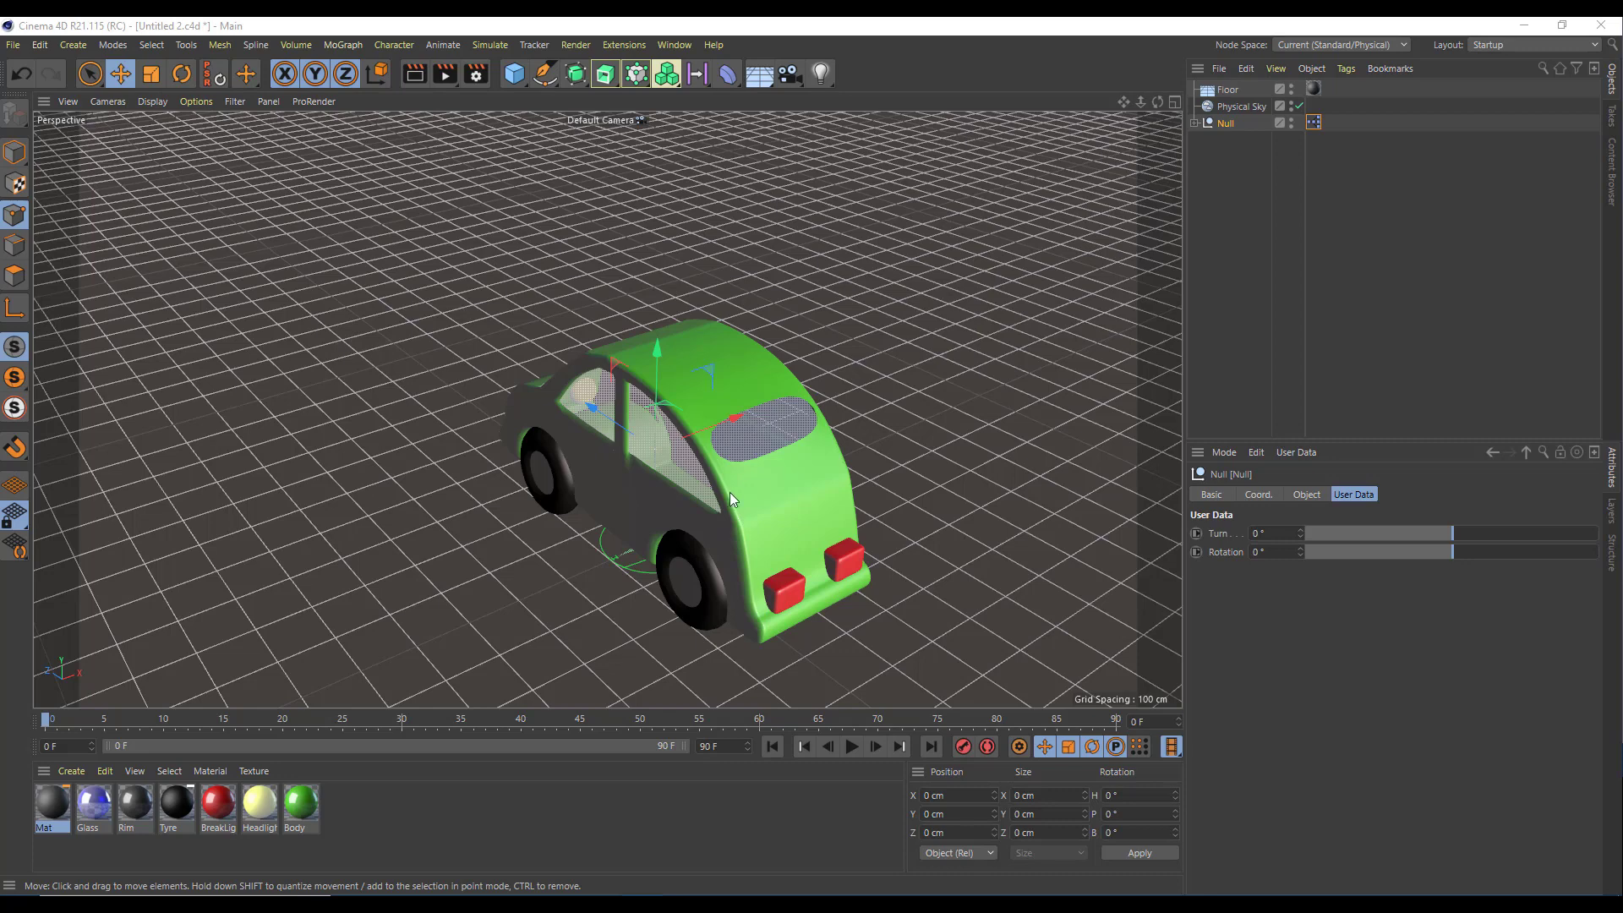
Draw an open, C-shaped three-point Bezier spline around the car in the top view with the Spline Pen.
{"action": "left_click_drag", "start_coordinate": [731, 498], "coordinate": [785, 444], "text": "alt"}
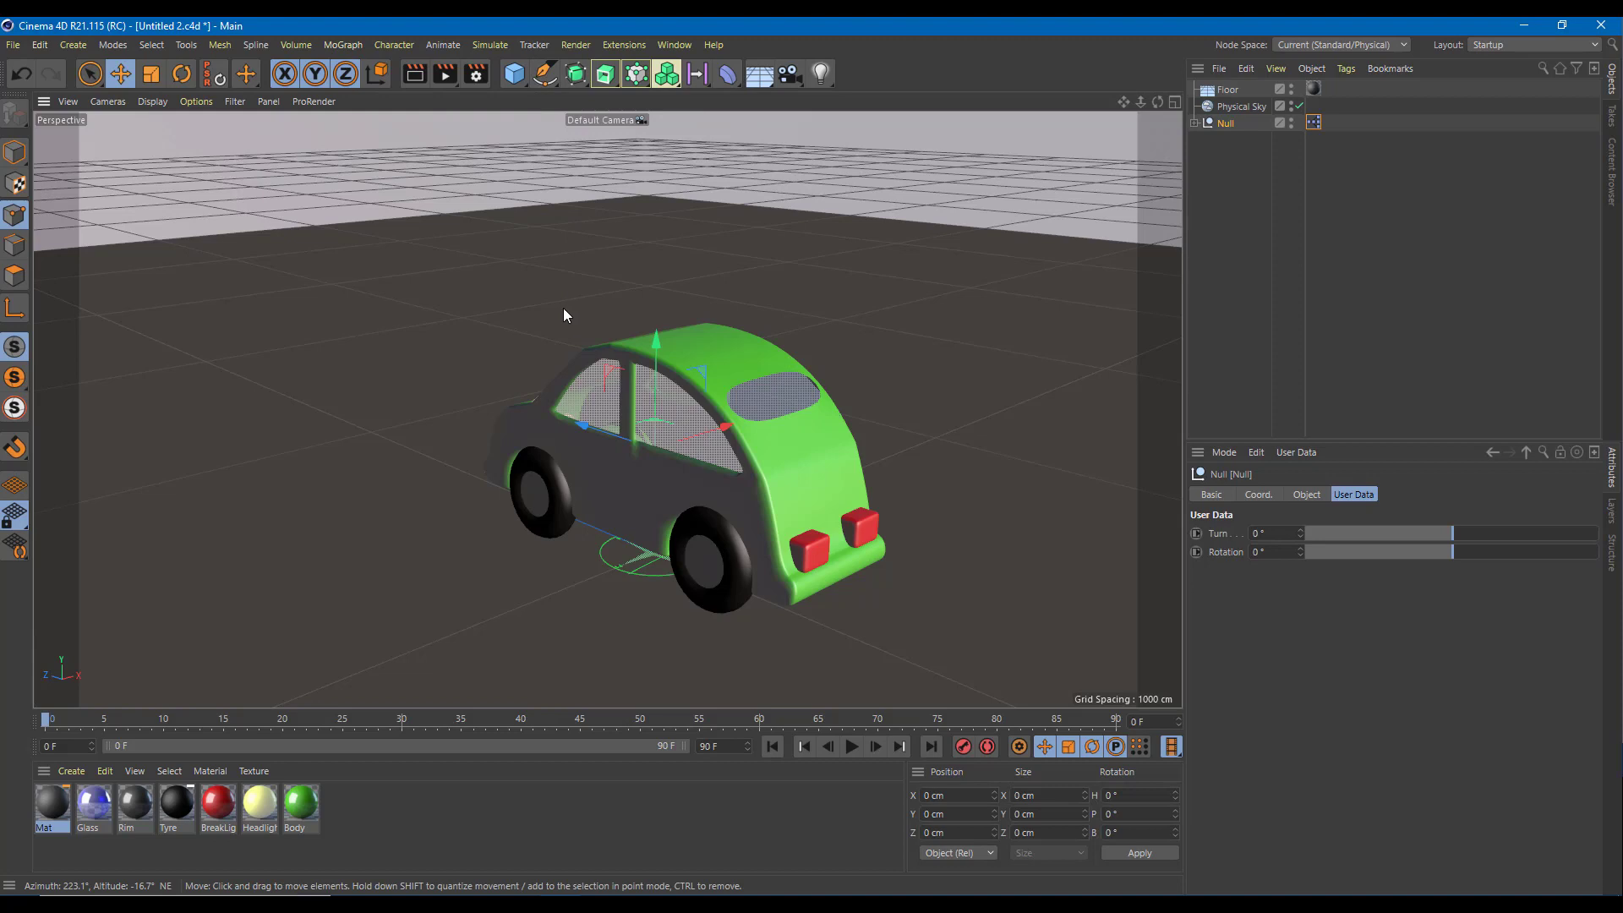
{"action": "middle_click", "coordinate": [543, 287]}
{"action": "middle_click", "coordinate": [891, 287]}
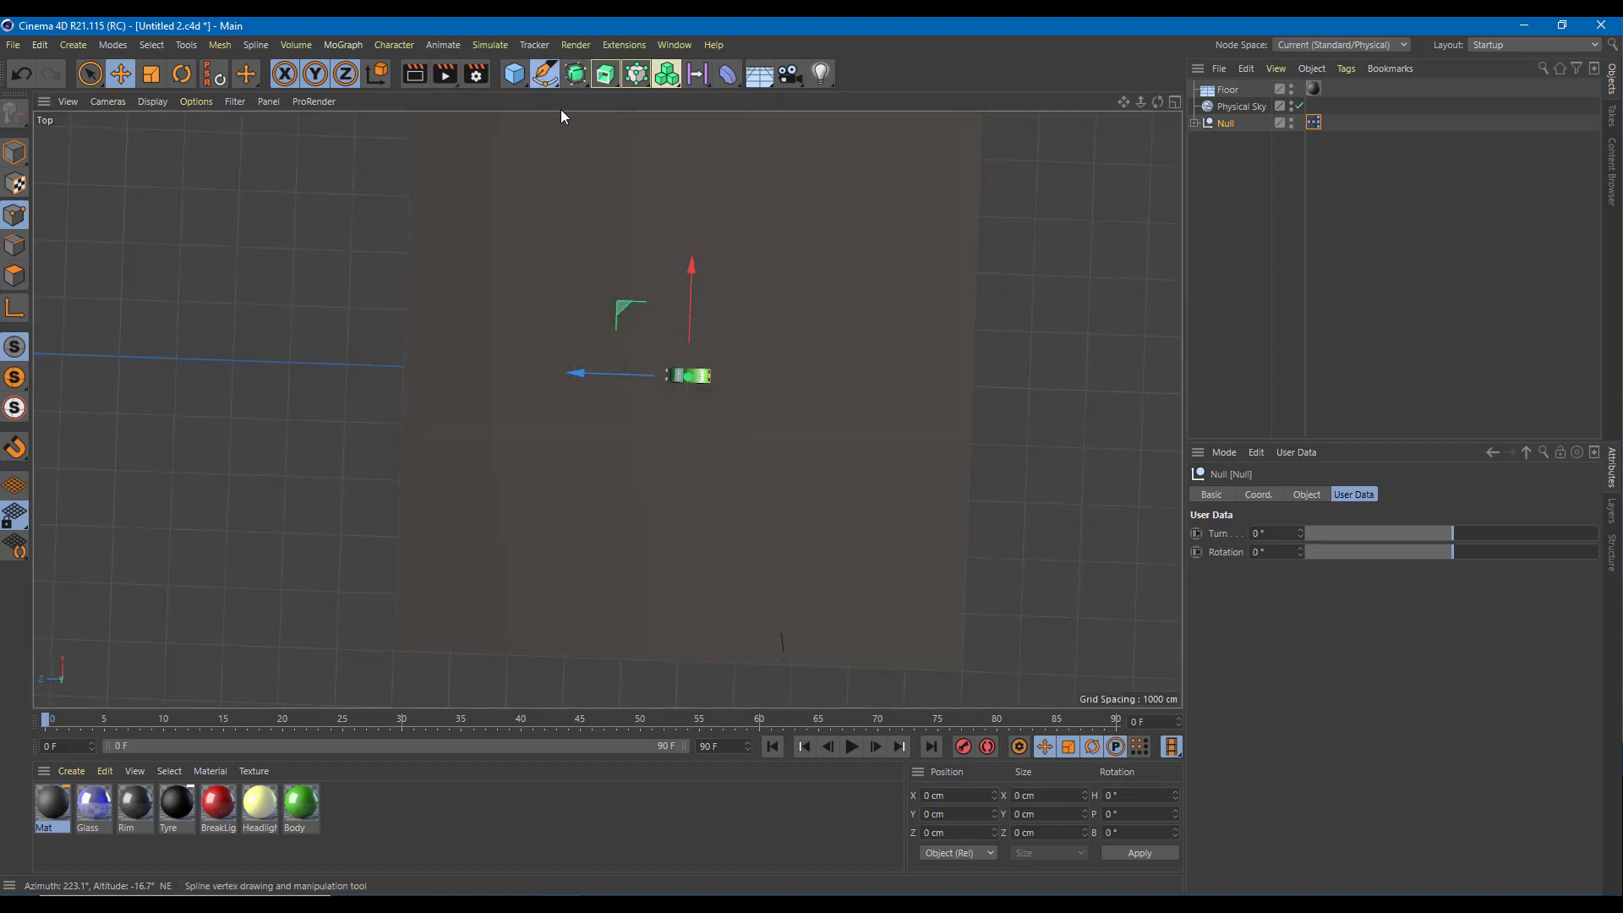
{"action": "left_click", "coordinate": [545, 85]}
{"action": "left_click_drag", "start_coordinate": [546, 74], "coordinate": [607, 100]}
{"action": "left_click", "coordinate": [815, 257]}
{"action": "left_click_drag", "start_coordinate": [527, 280], "coordinate": [473, 405]}
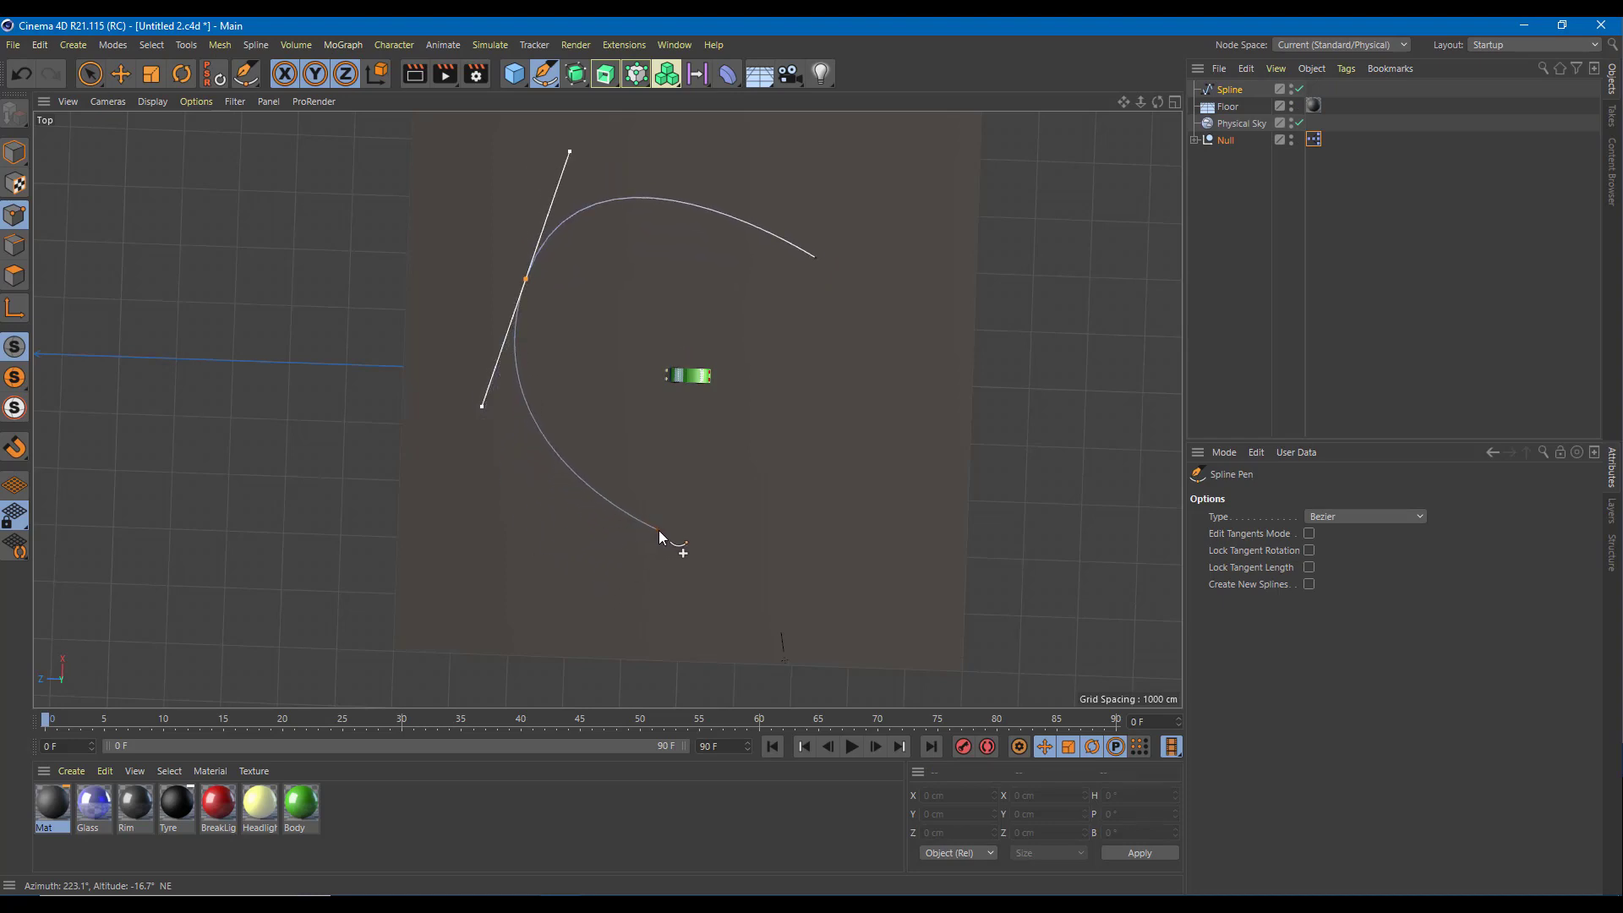
{"action": "left_click", "coordinate": [657, 535]}
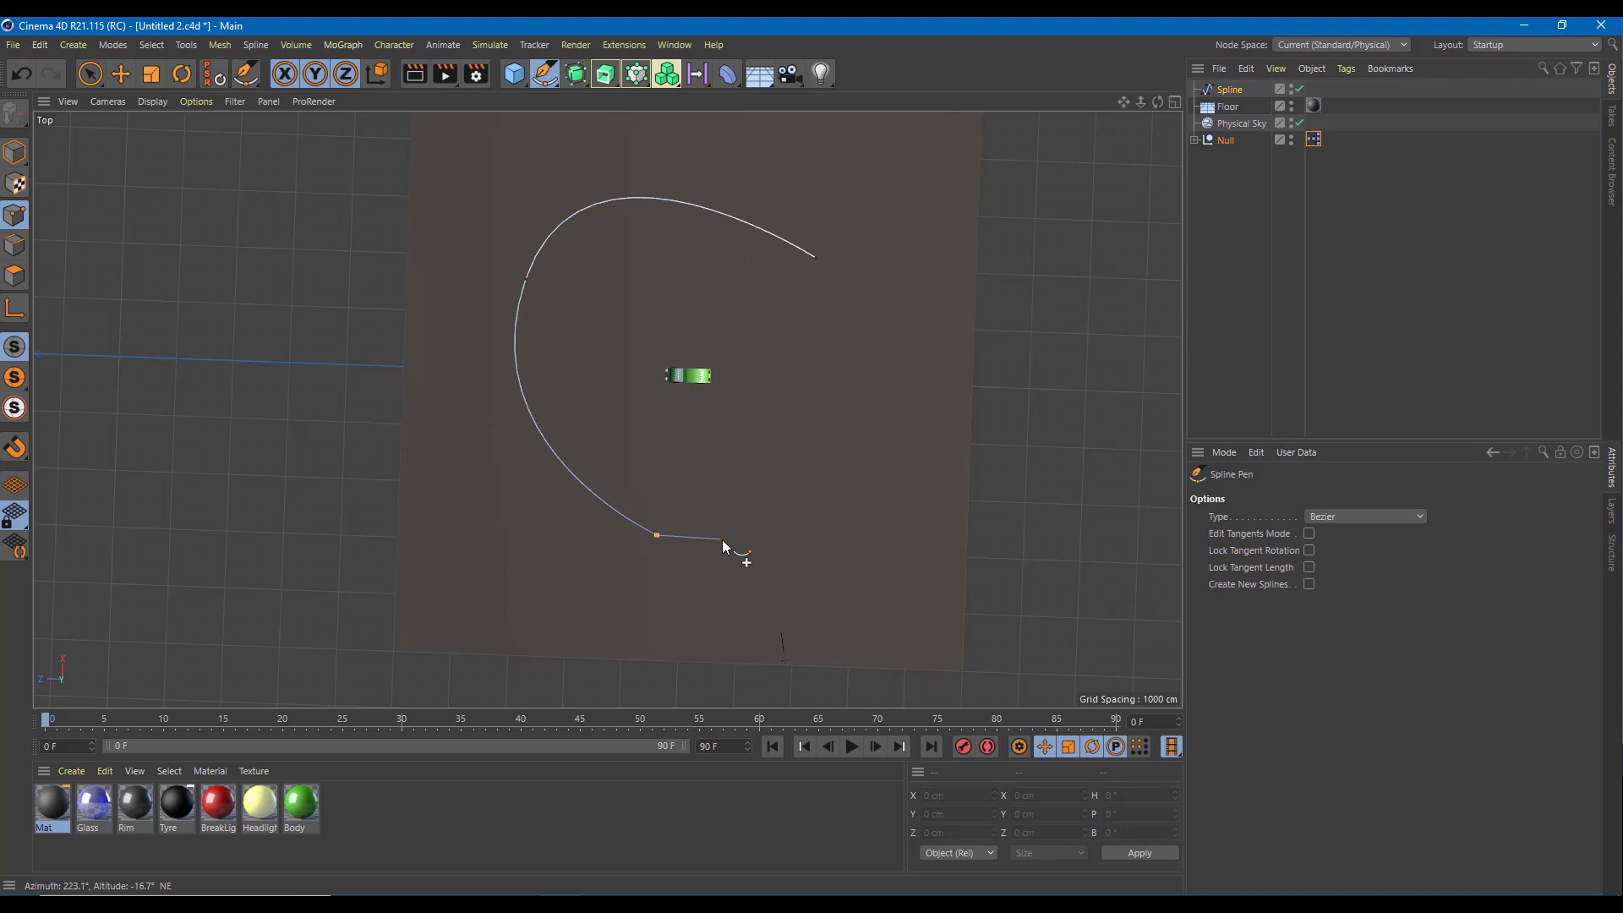
{"action": "key", "text": "space"}
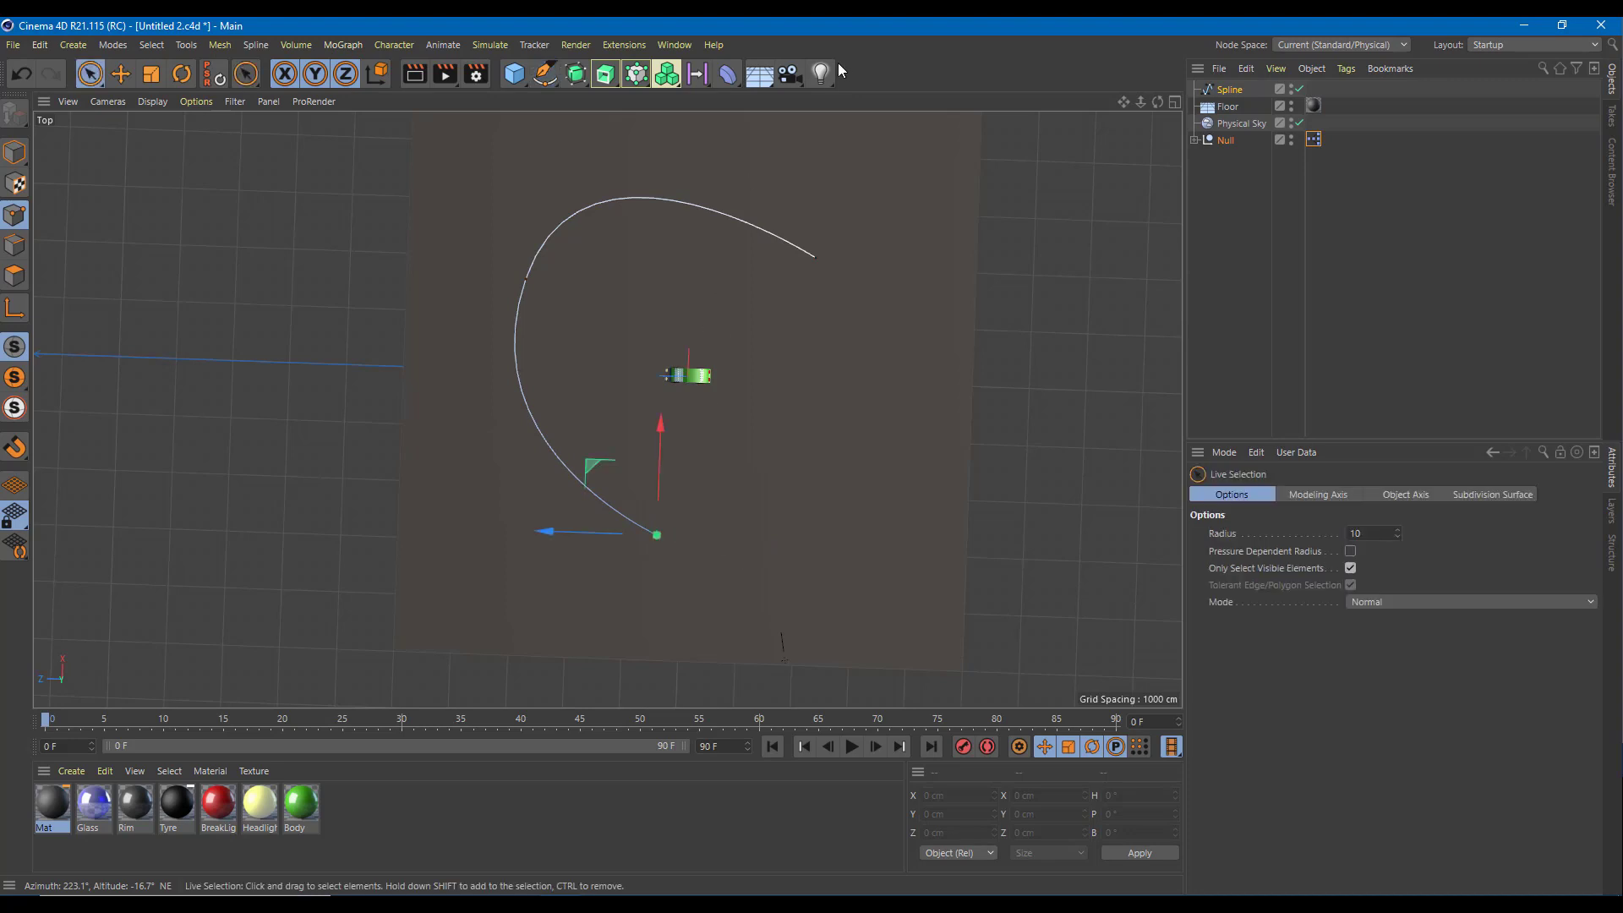
Add an Align to Spline tag to the car's Null and assign Spline as its Spline Path.
{"action": "left_click", "coordinate": [1225, 140]}
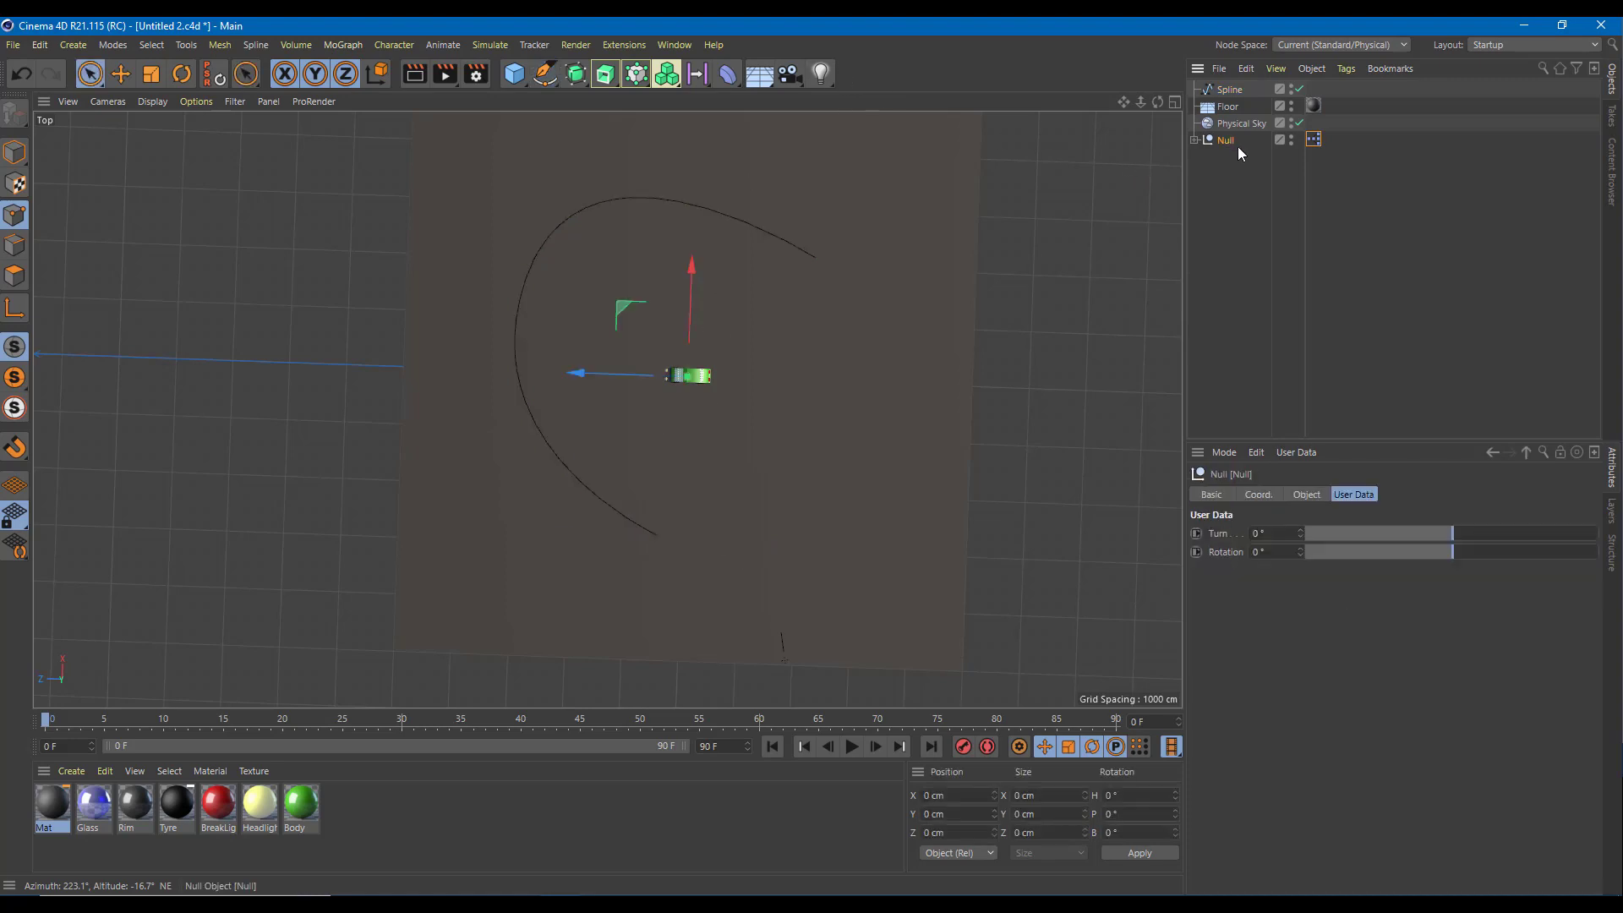
{"action": "right_click", "coordinate": [1227, 144]}
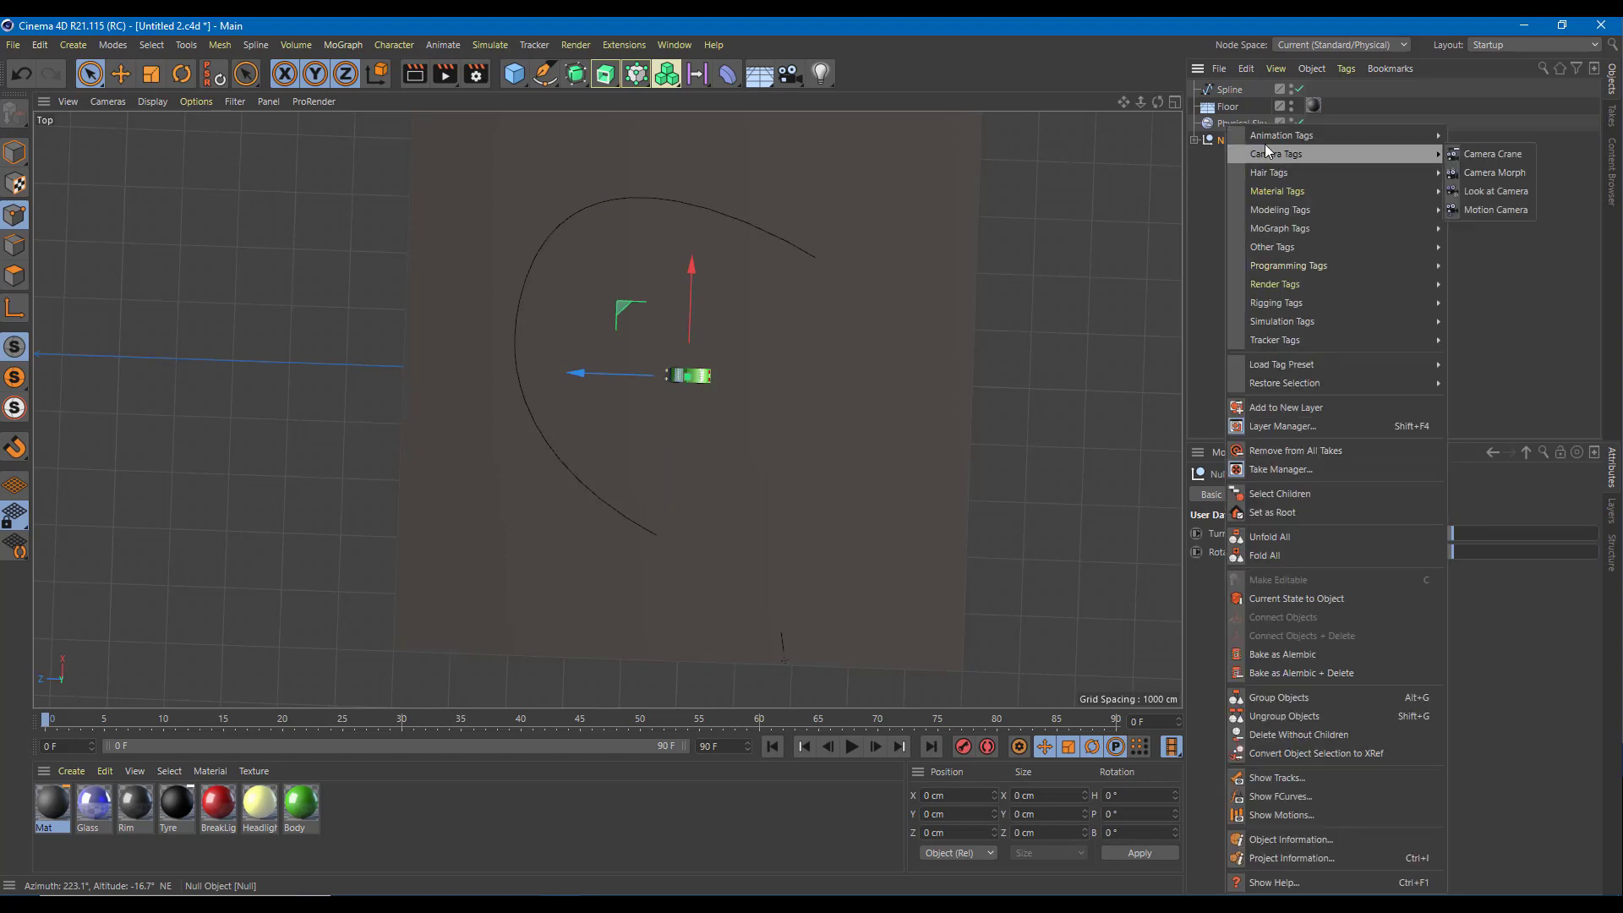
{"action": "mouse_move", "coordinate": [1270, 134]}
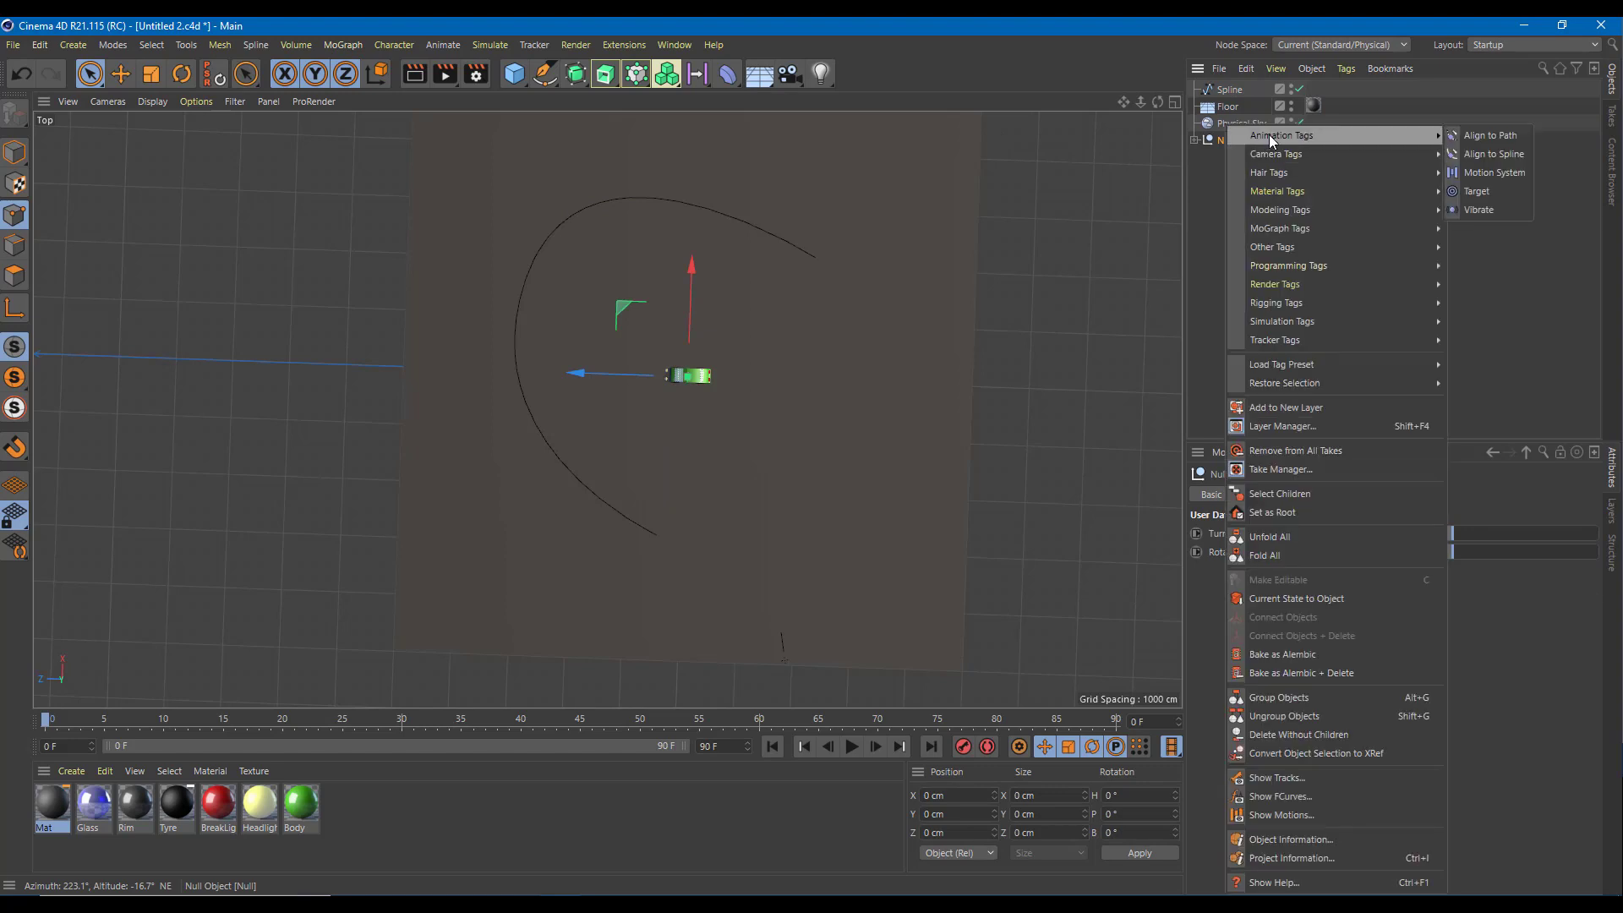
{"action": "left_click", "coordinate": [1497, 155]}
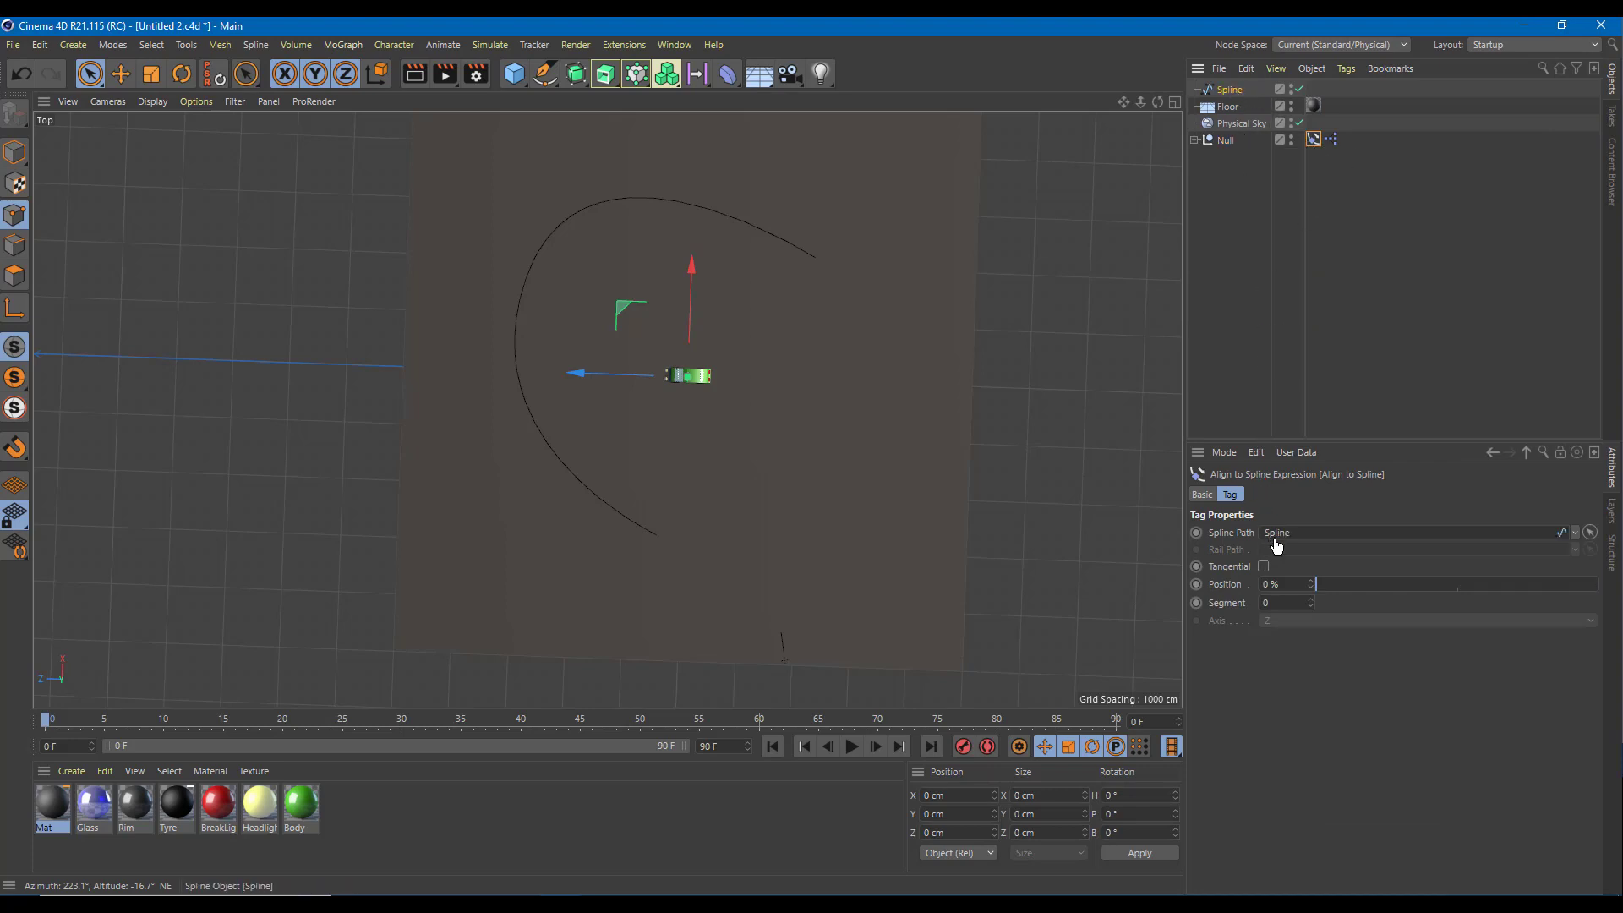
{"action": "left_click_drag", "start_coordinate": [1276, 545], "coordinate": [1276, 546]}
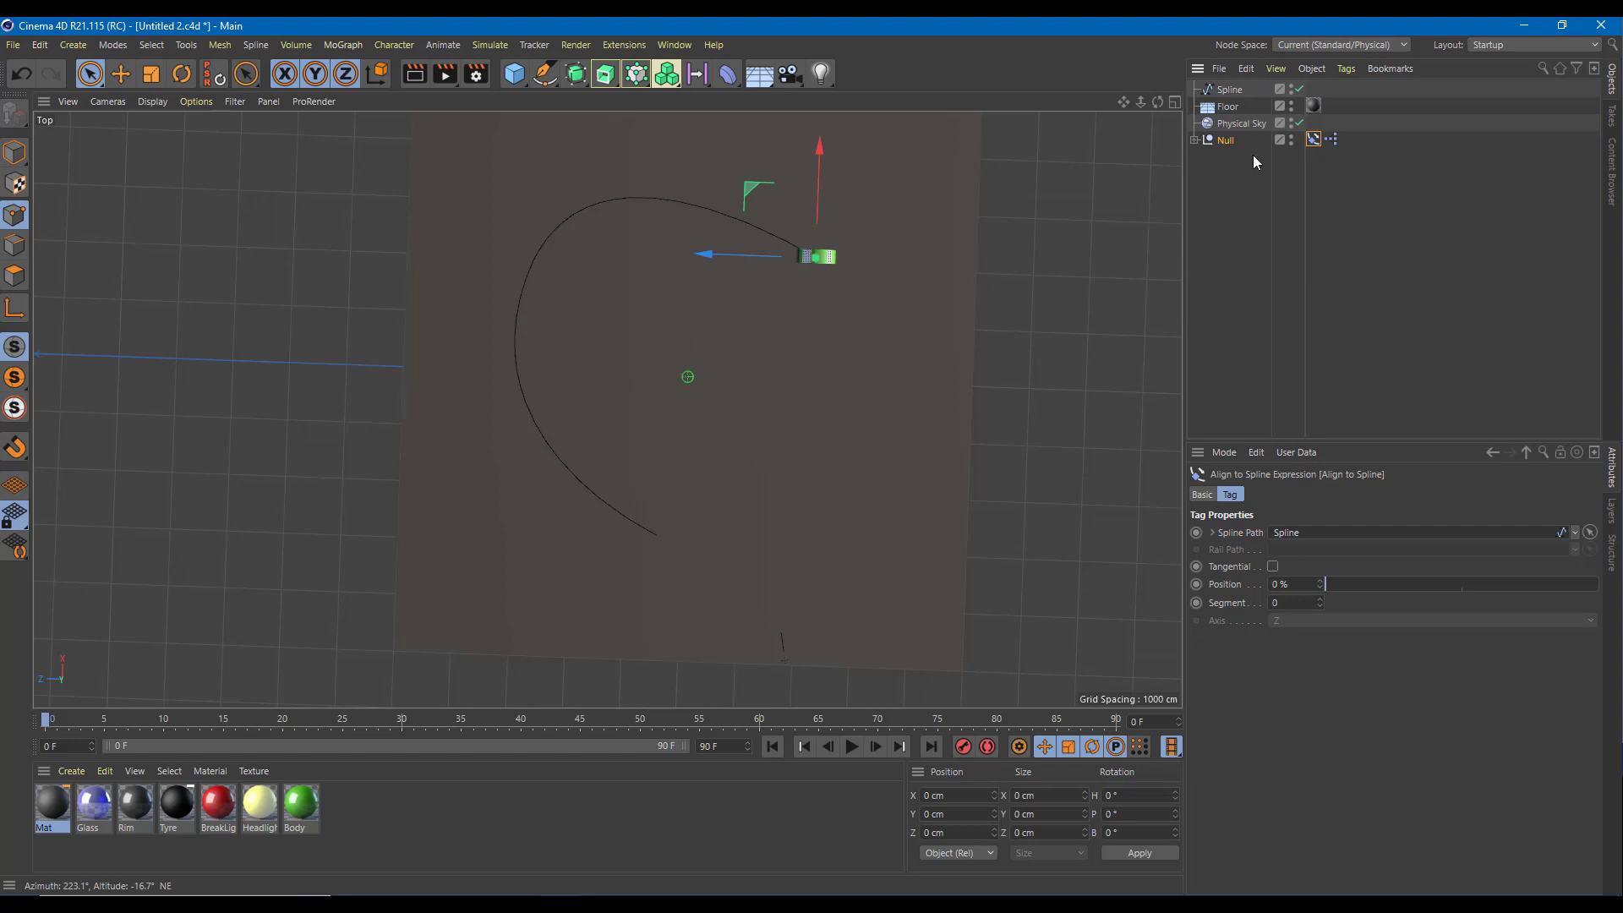
Enable Tangential on the Null's Align to Spline tag and test the Position value, returning it to 0%.
{"action": "left_click", "coordinate": [1225, 140]}
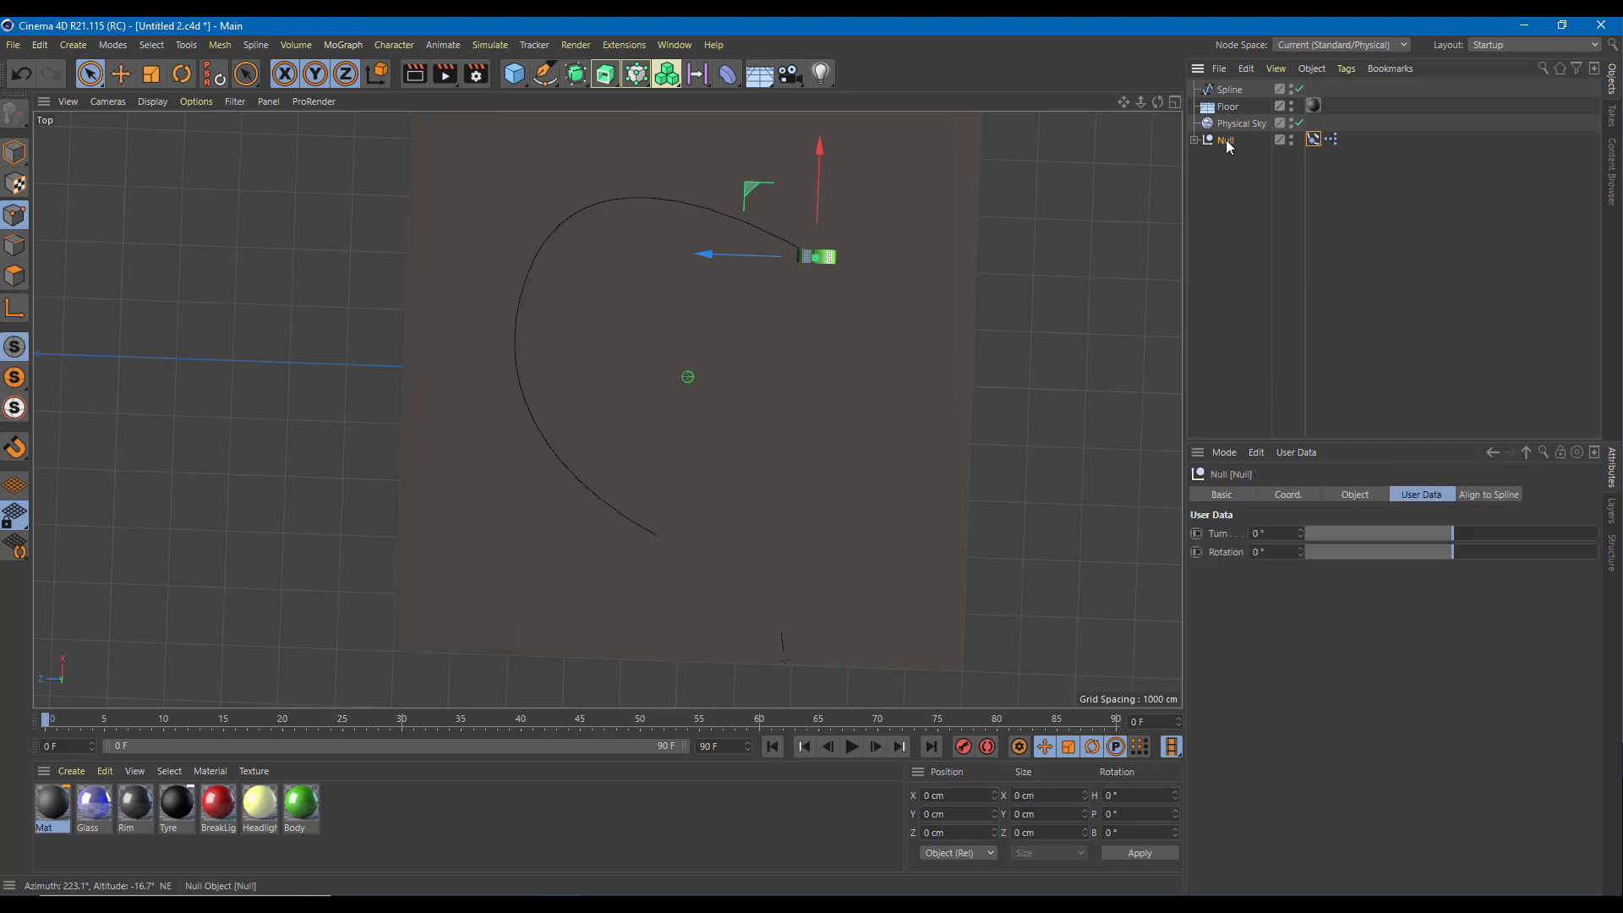
{"action": "left_click", "coordinate": [1498, 495]}
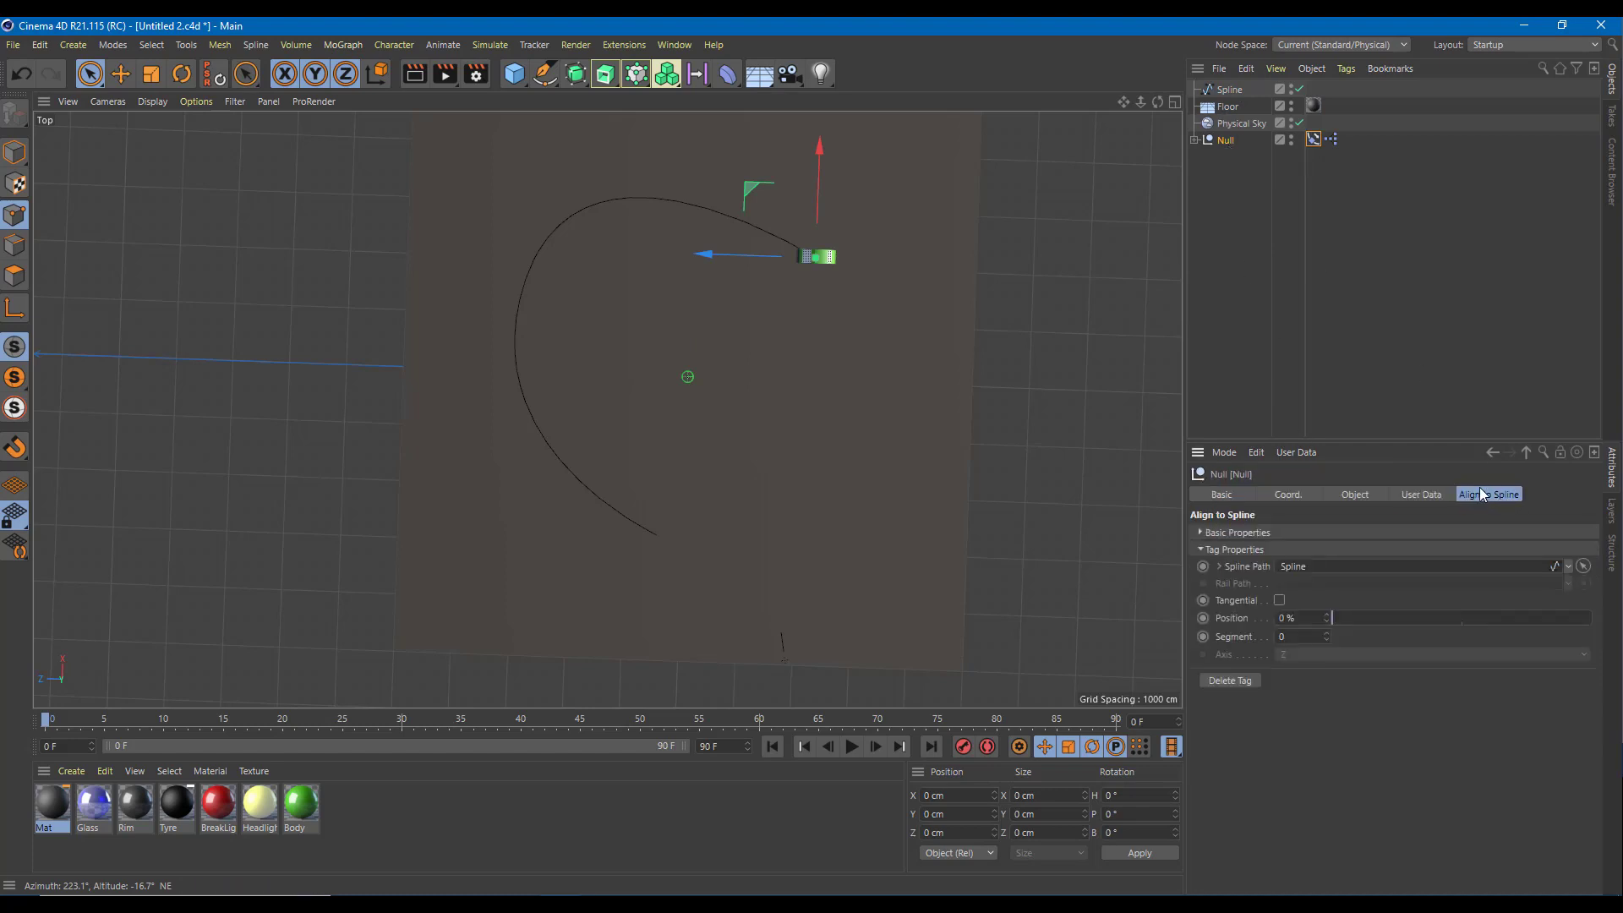
{"action": "left_click", "coordinate": [1280, 600]}
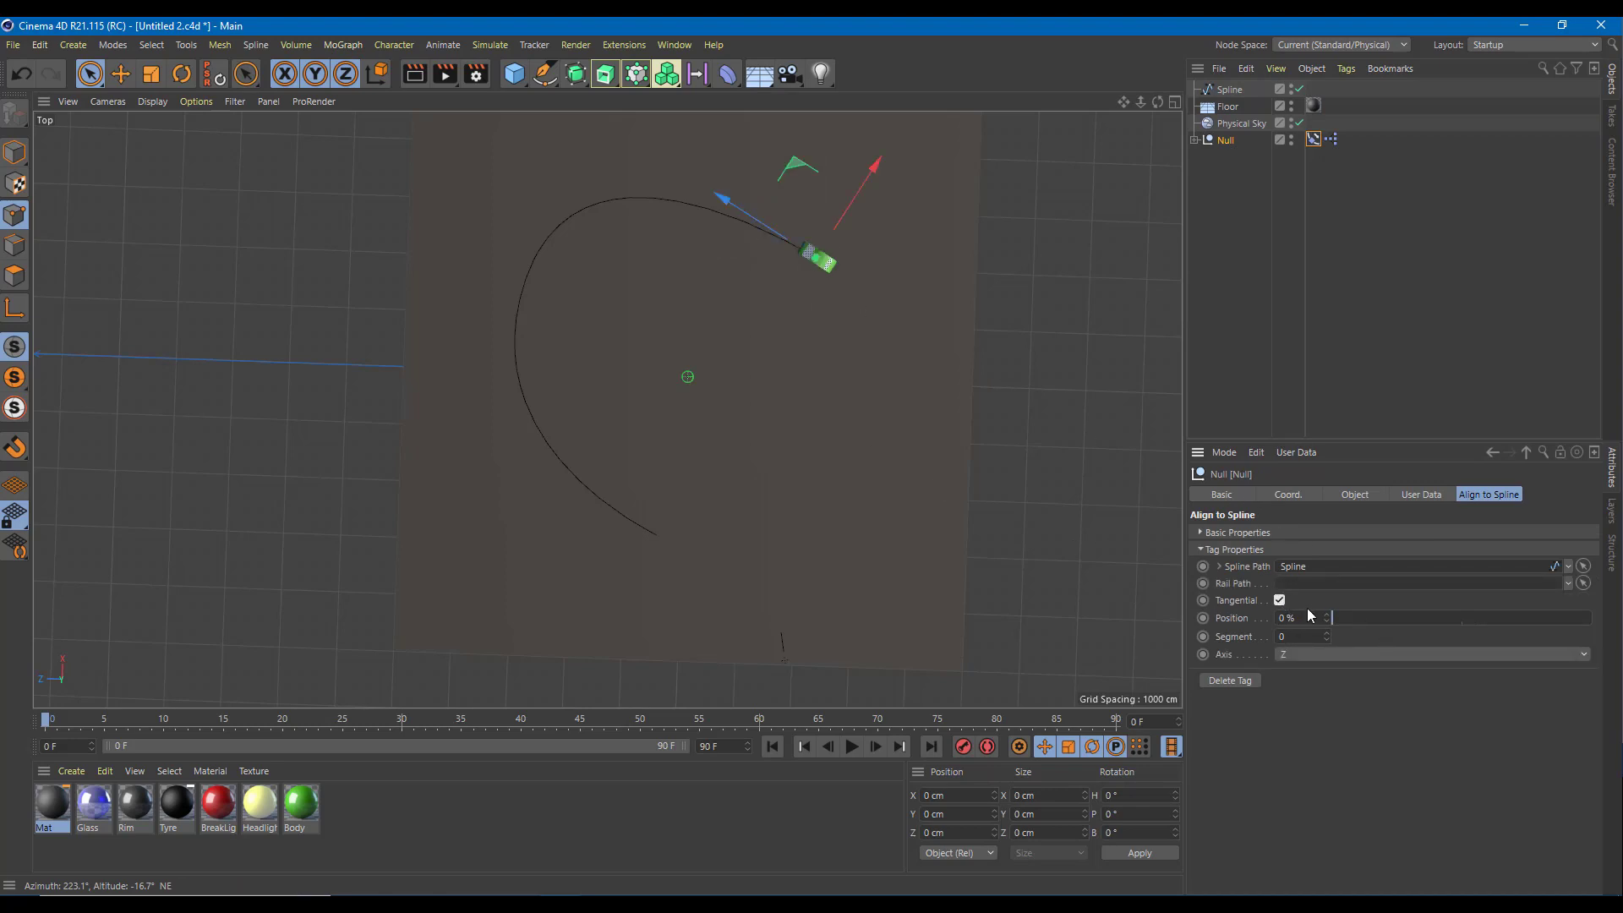
{"action": "scroll", "coordinate": [804, 242], "scroll_direction": "up", "scroll_amount": 5}
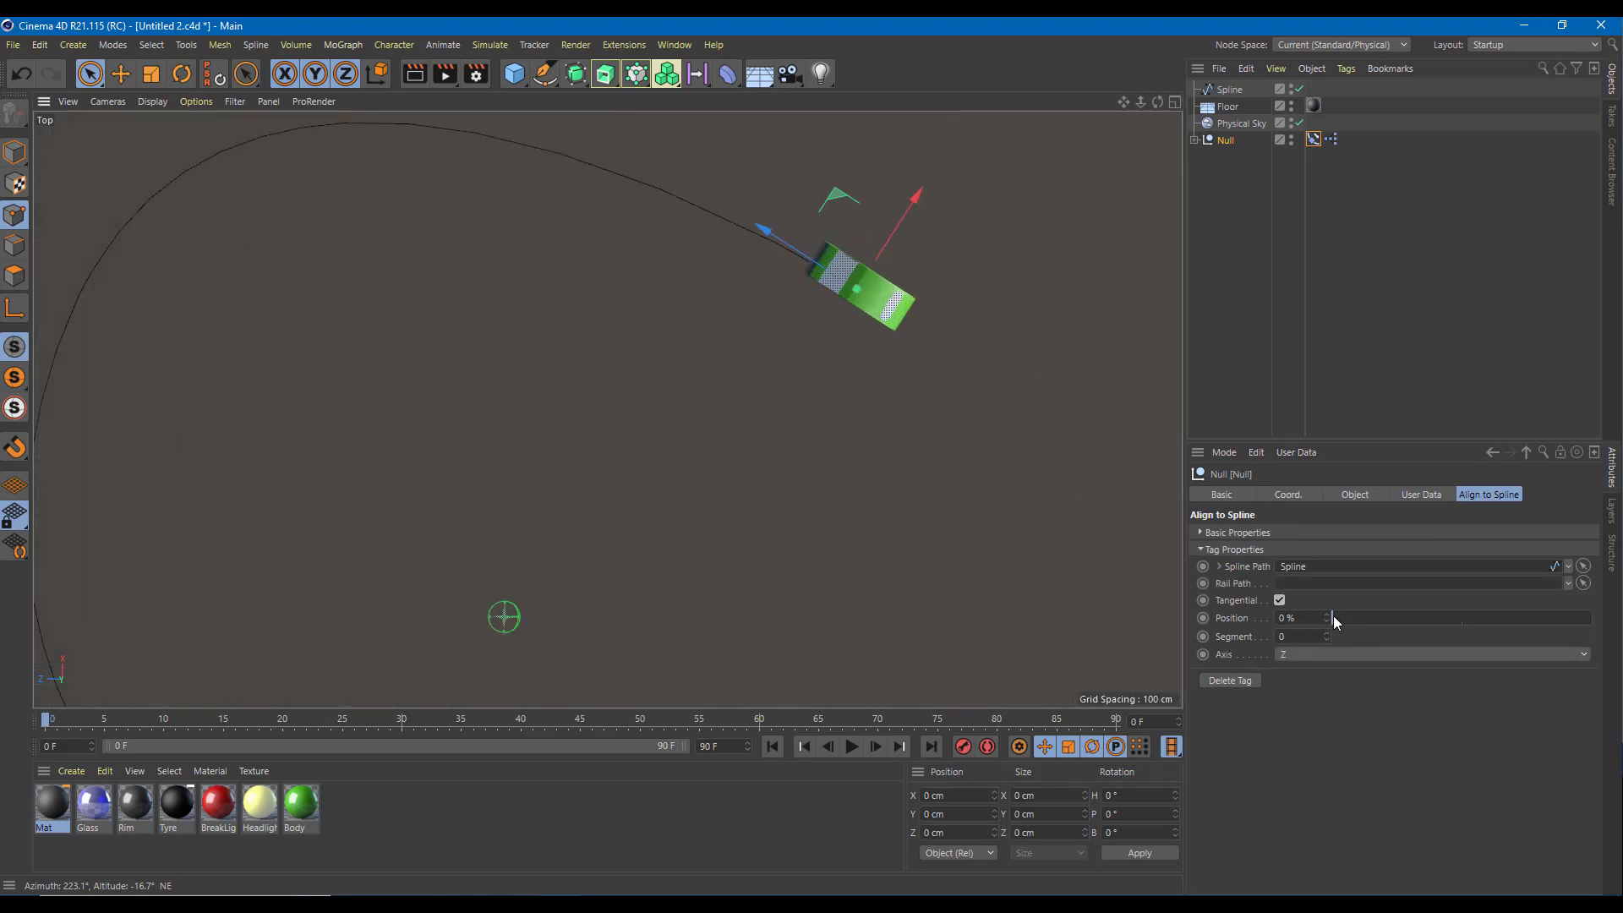
{"action": "left_click_drag", "start_coordinate": [1341, 615], "coordinate": [1210, 606]}
Examine how the car sits relative to the floor in the perspective and right views.
{"action": "middle_click", "coordinate": [743, 404]}
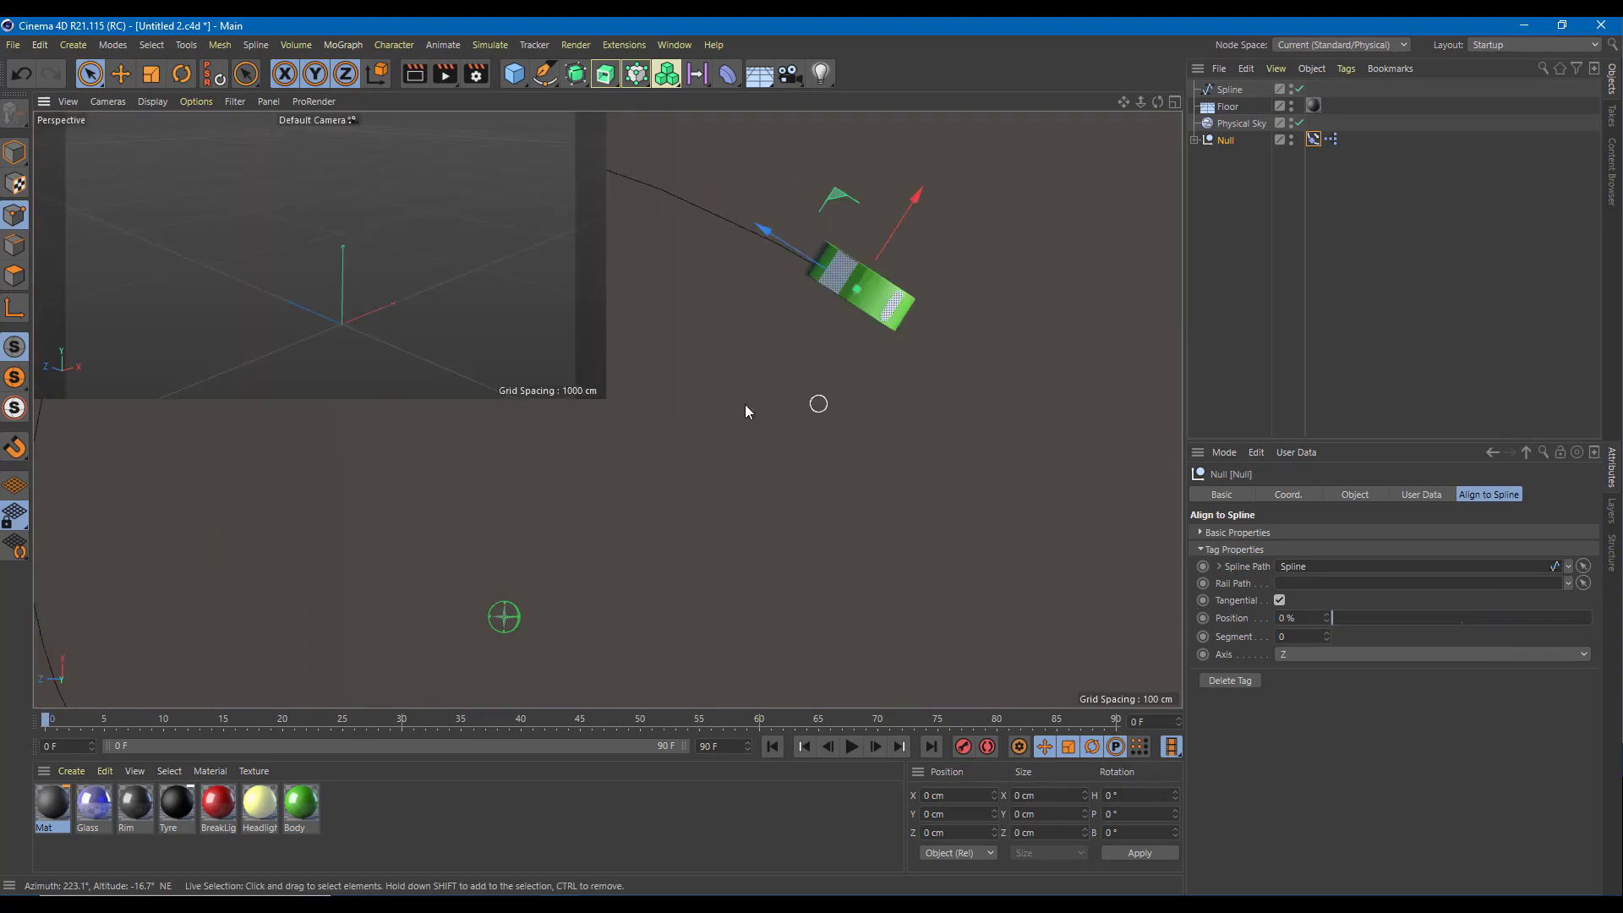
{"action": "middle_click", "coordinate": [427, 314]}
{"action": "scroll", "coordinate": [597, 398], "scroll_direction": "down", "scroll_amount": 5}
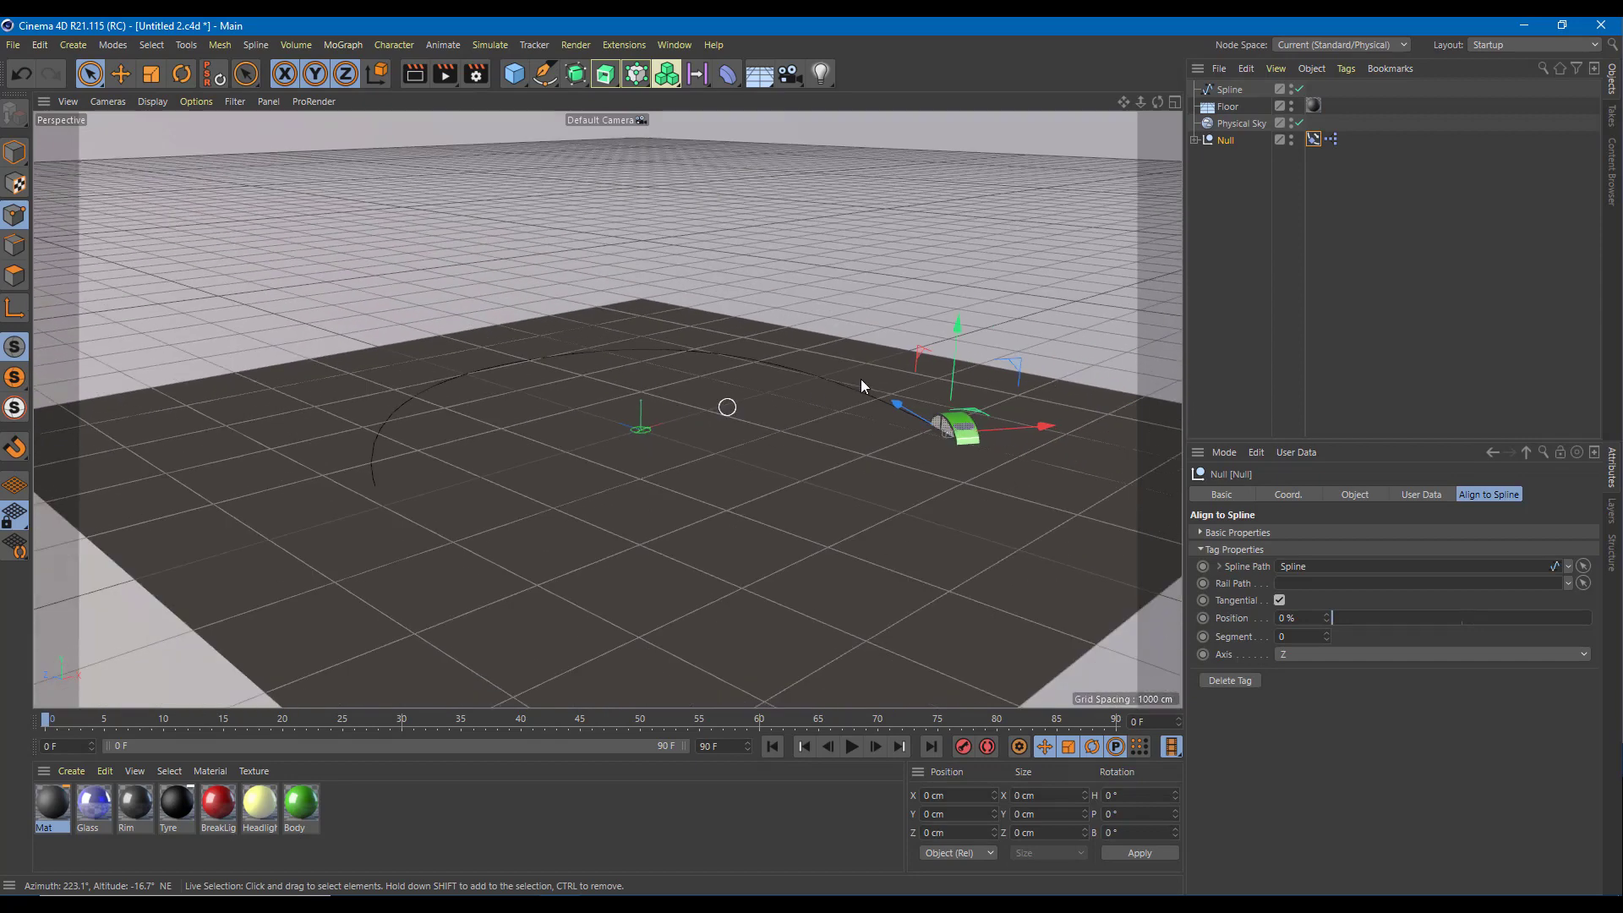
{"action": "scroll", "coordinate": [963, 385], "scroll_direction": "up", "scroll_amount": 8}
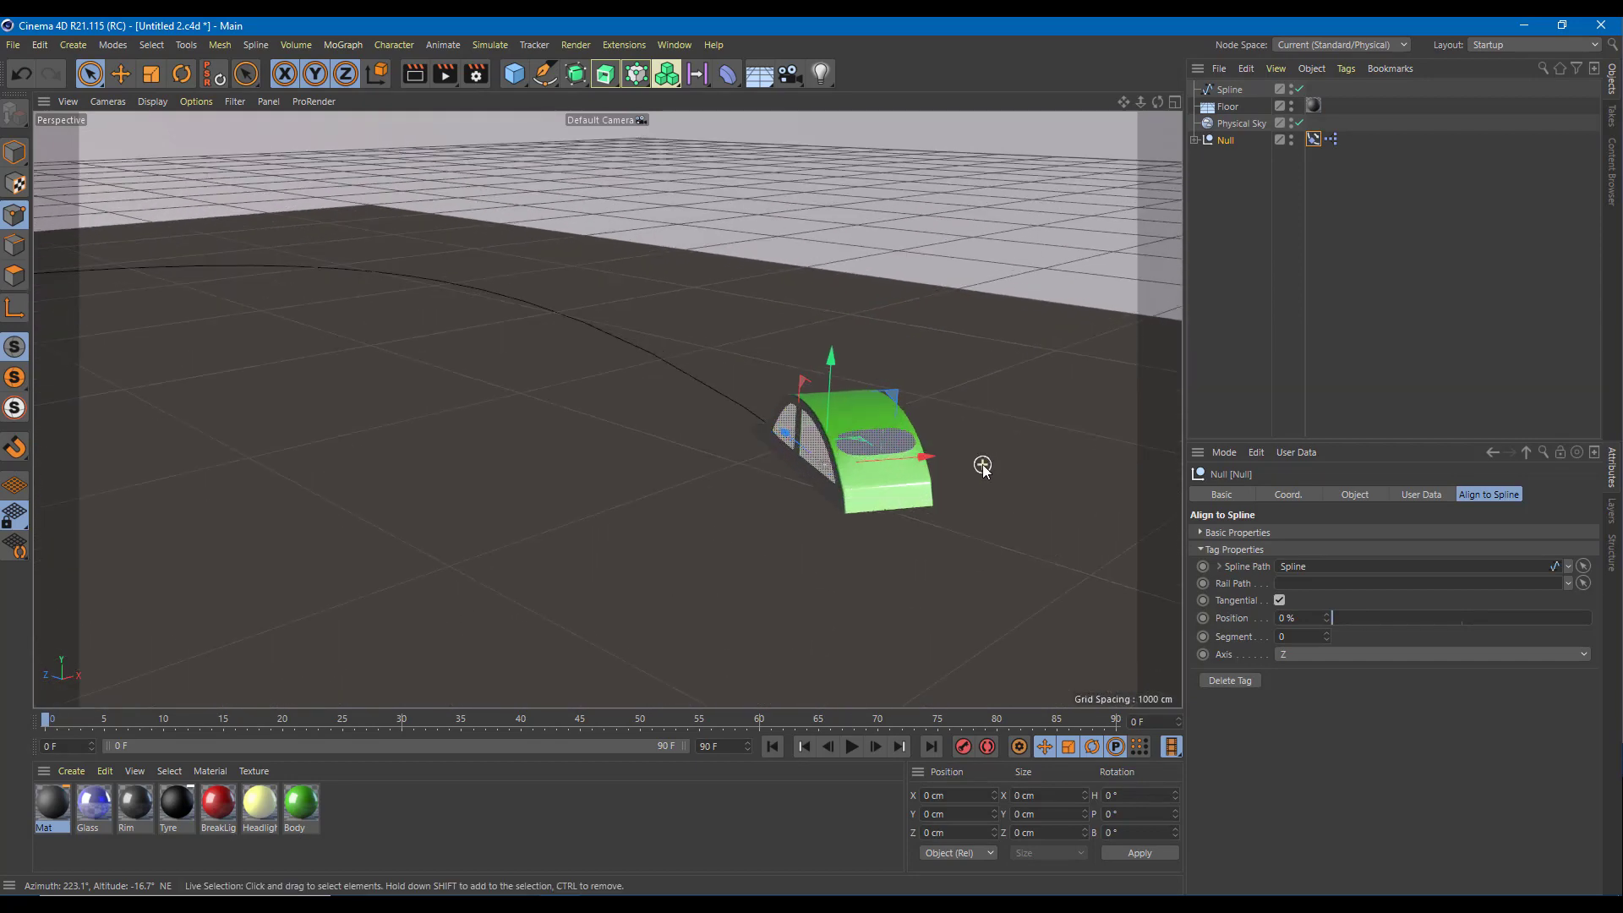
{"action": "scroll", "coordinate": [903, 449], "scroll_direction": "up", "scroll_amount": 2}
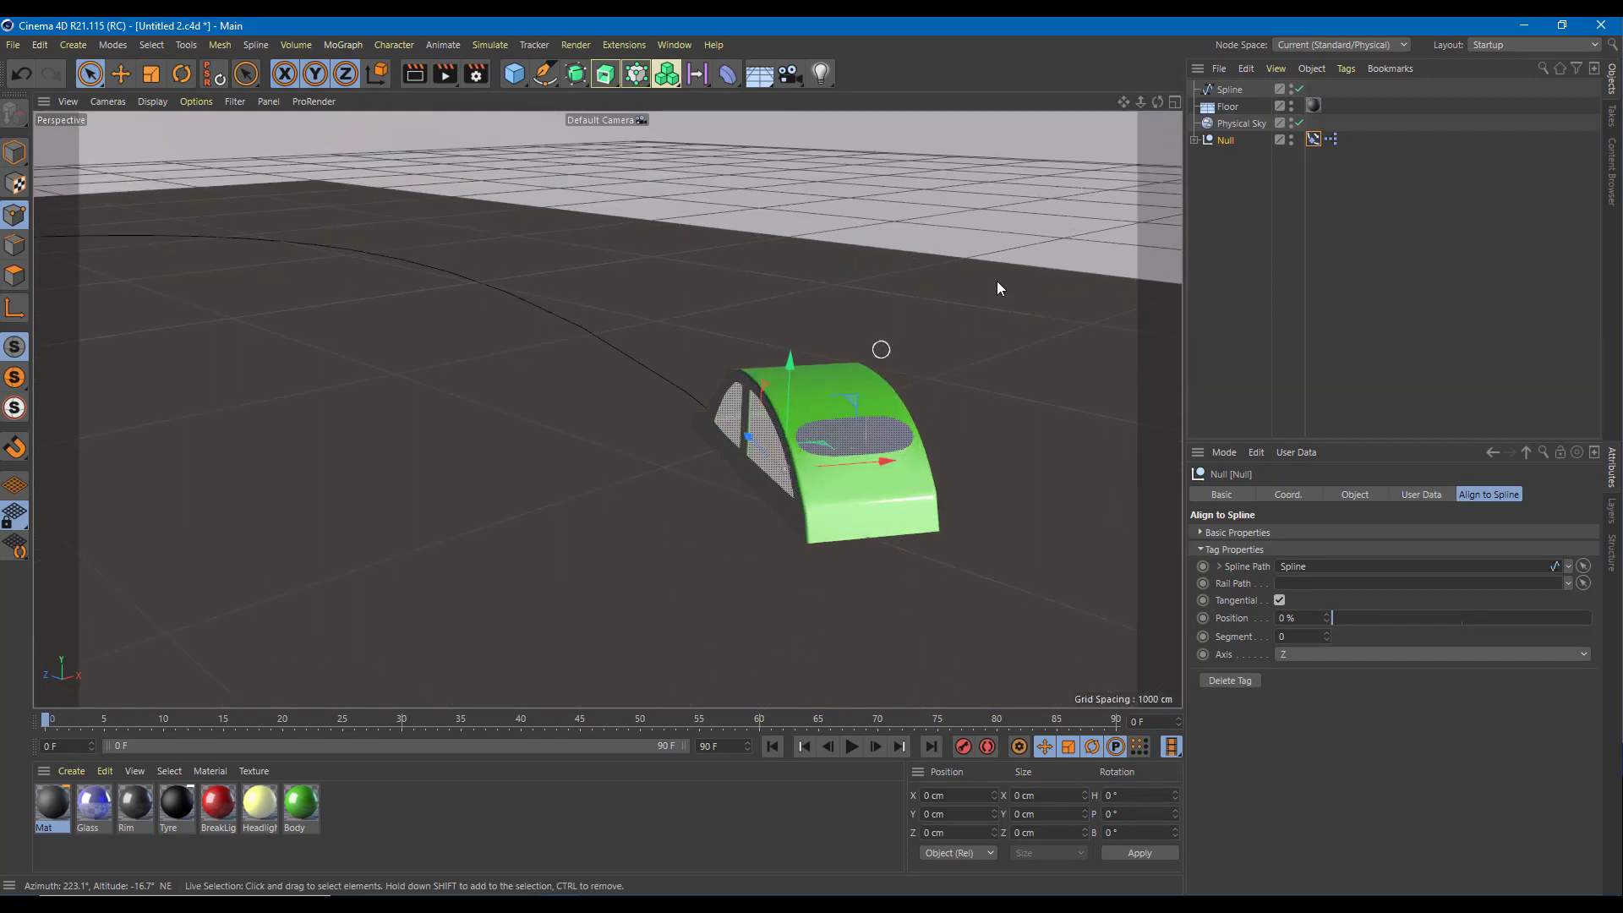
{"action": "middle_click", "coordinate": [857, 450]}
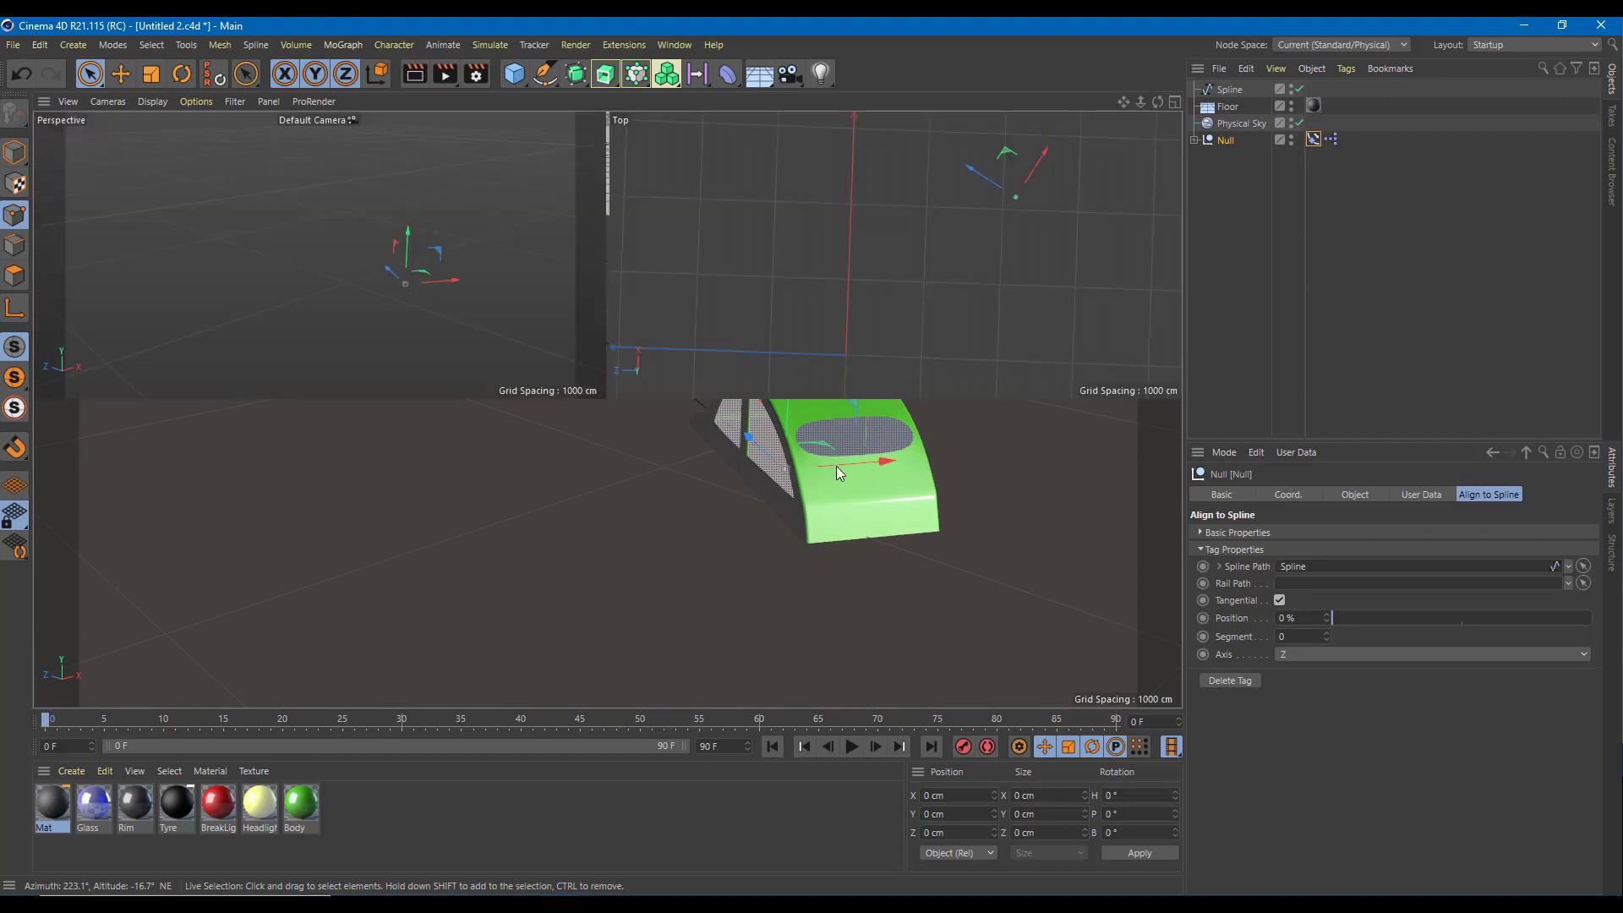
{"action": "middle_click", "coordinate": [435, 519]}
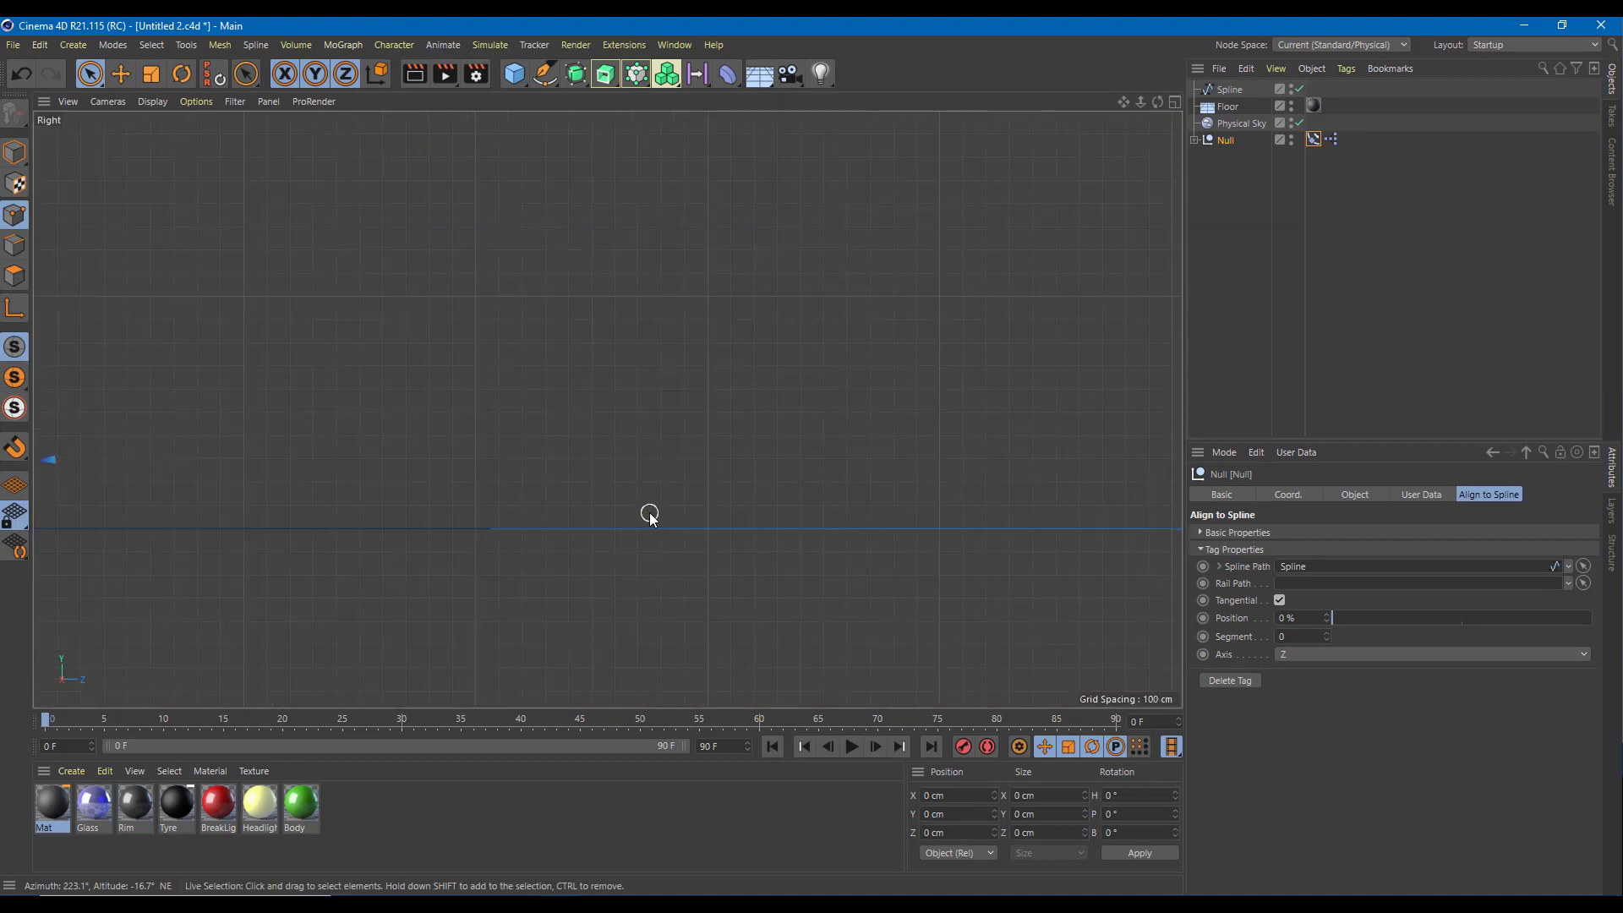
{"action": "middle_click_drag", "start_coordinate": [219, 500], "coordinate": [515, 459], "text": "alt"}
{"action": "scroll", "coordinate": [435, 486], "scroll_direction": "up", "scroll_amount": 10}
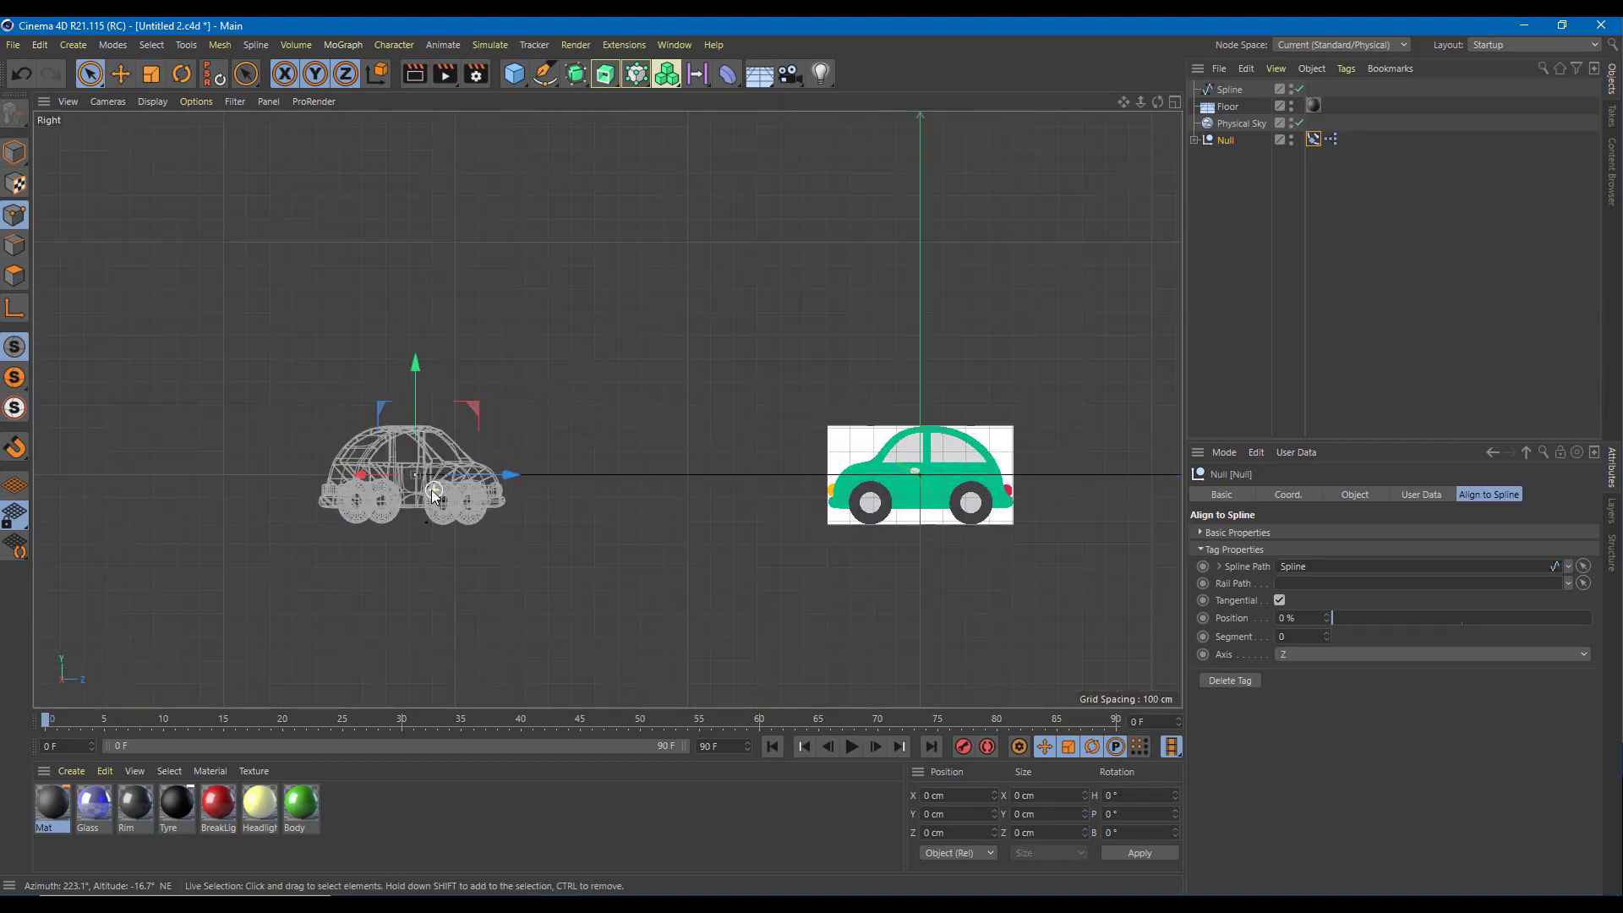
Raise Polygon.1 with all its car parts inside the Null to Y 217.506 cm so the wheels rest on the floor.
{"action": "left_click", "coordinate": [1194, 139]}
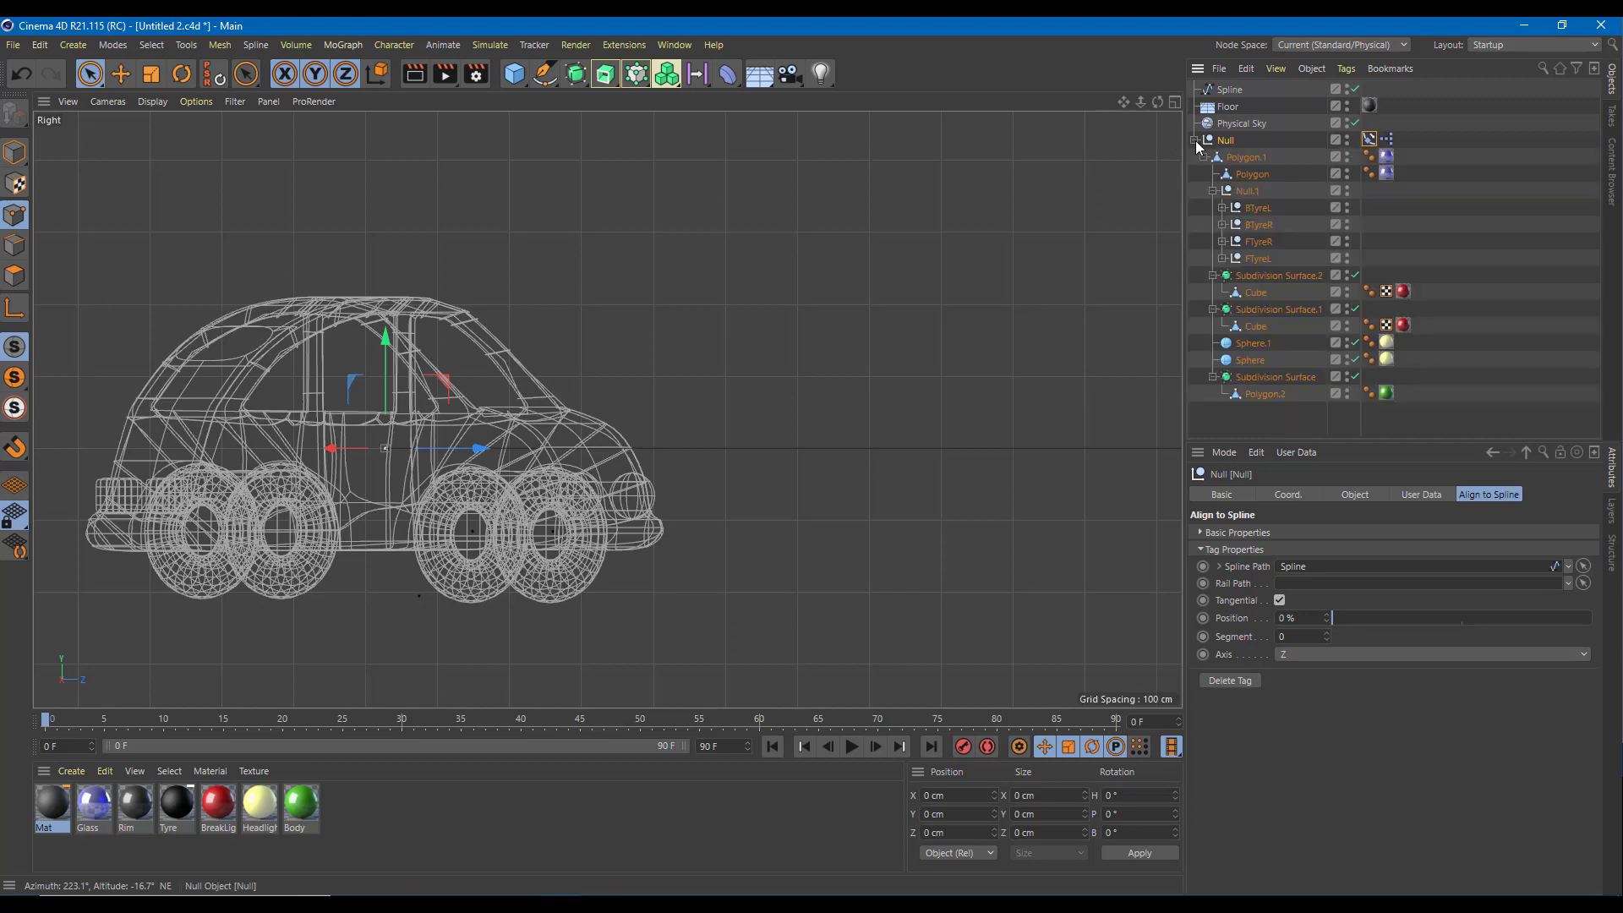
{"action": "left_click", "coordinate": [1238, 159]}
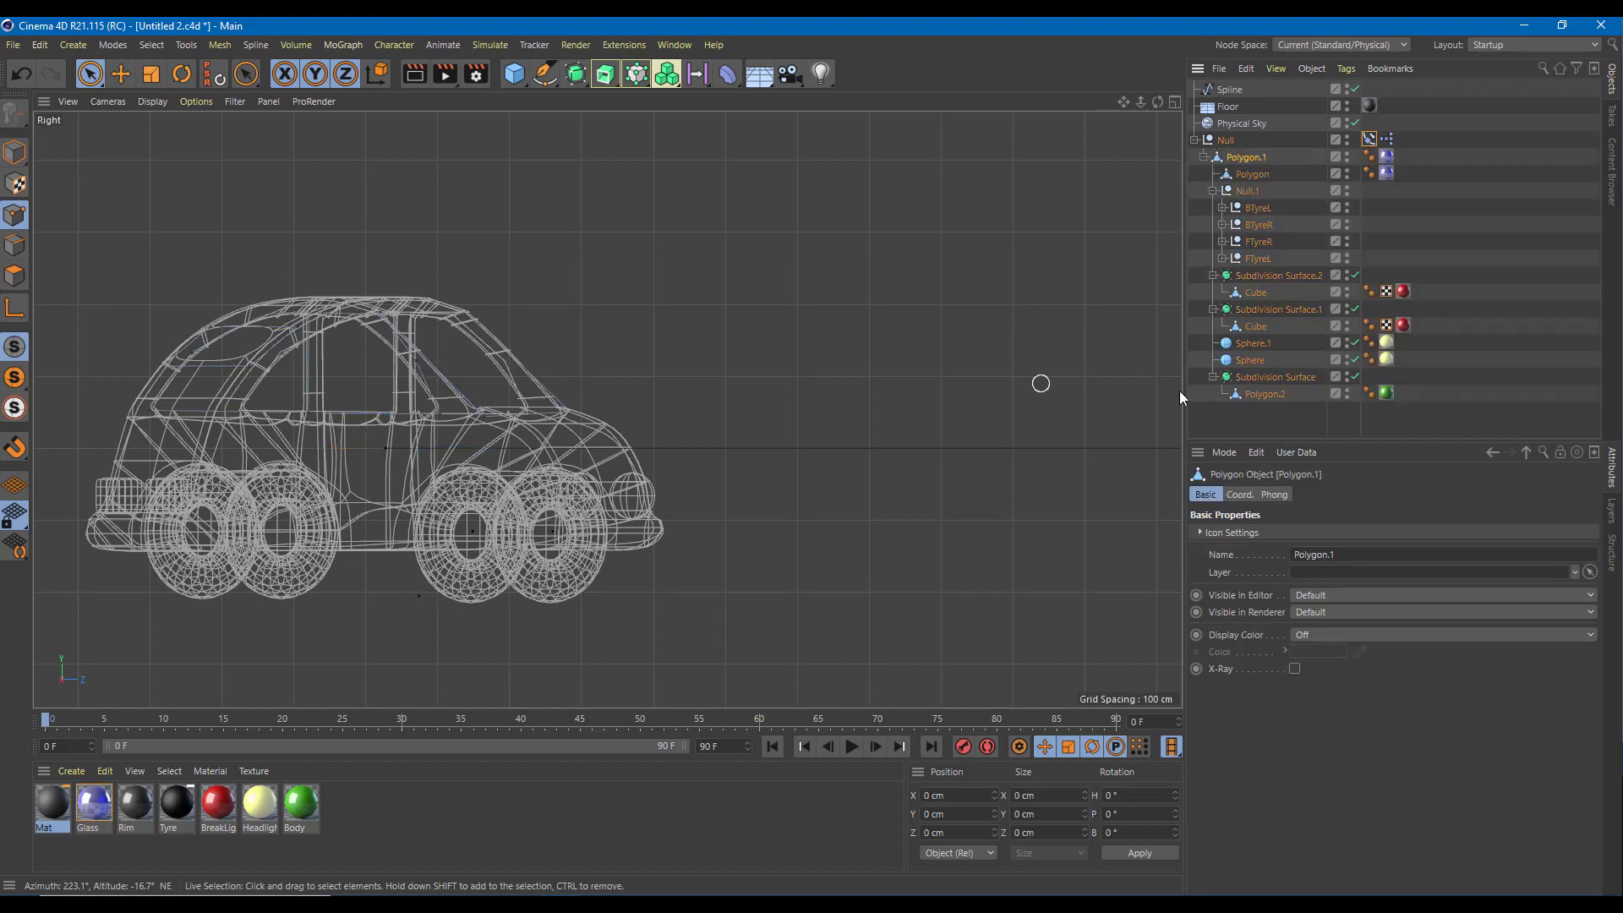
{"action": "left_click", "coordinate": [1251, 173]}
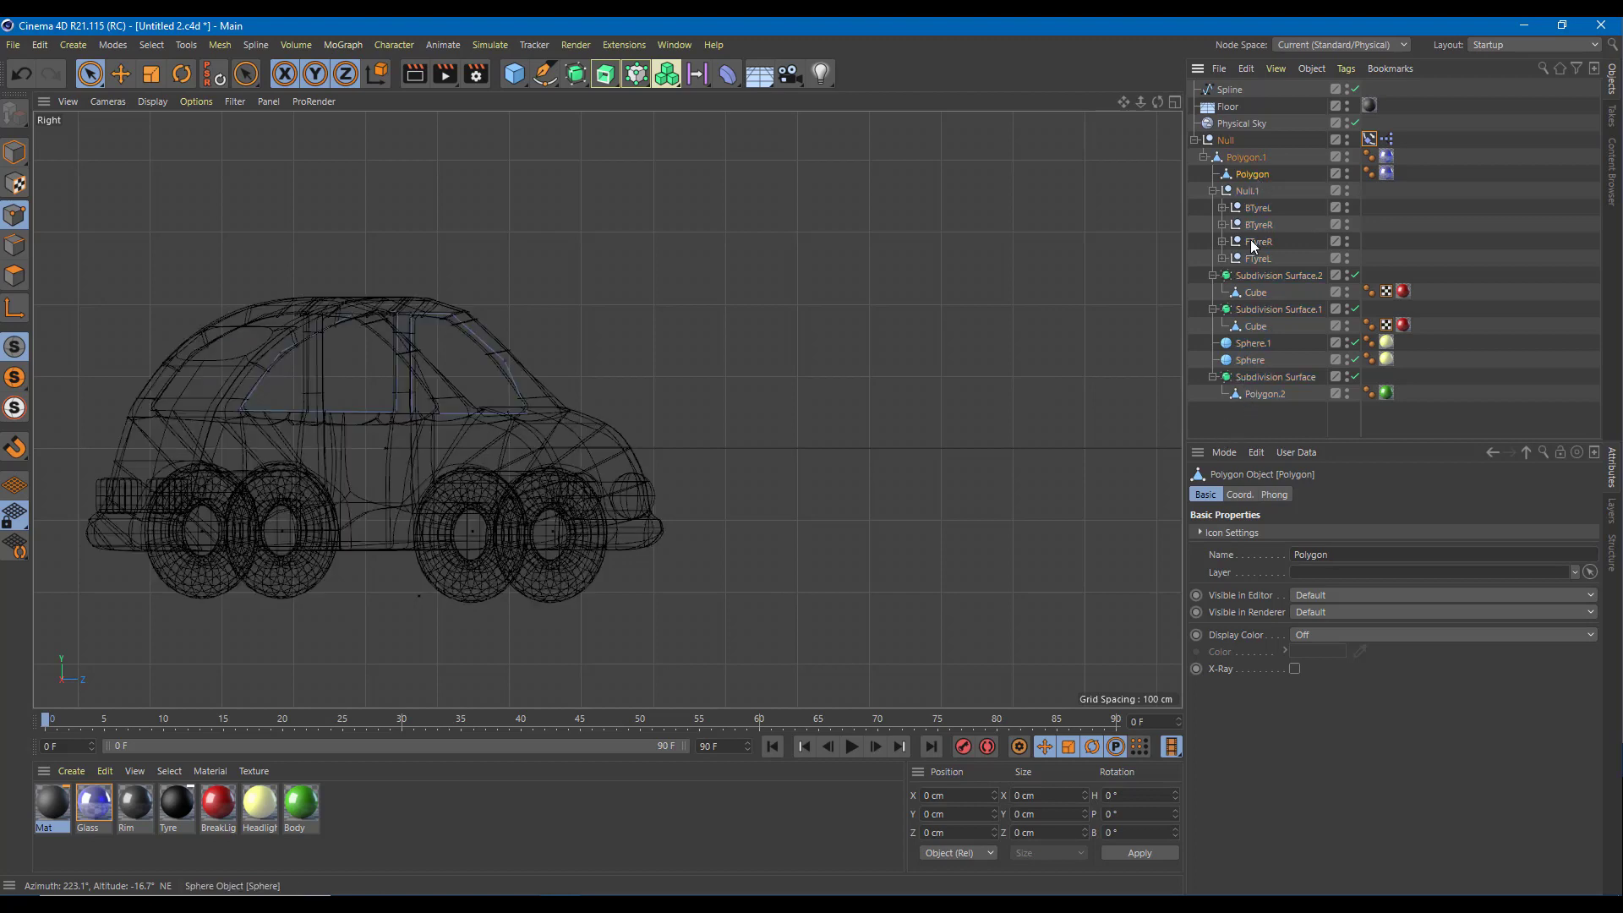
{"action": "left_click", "coordinate": [1238, 157]}
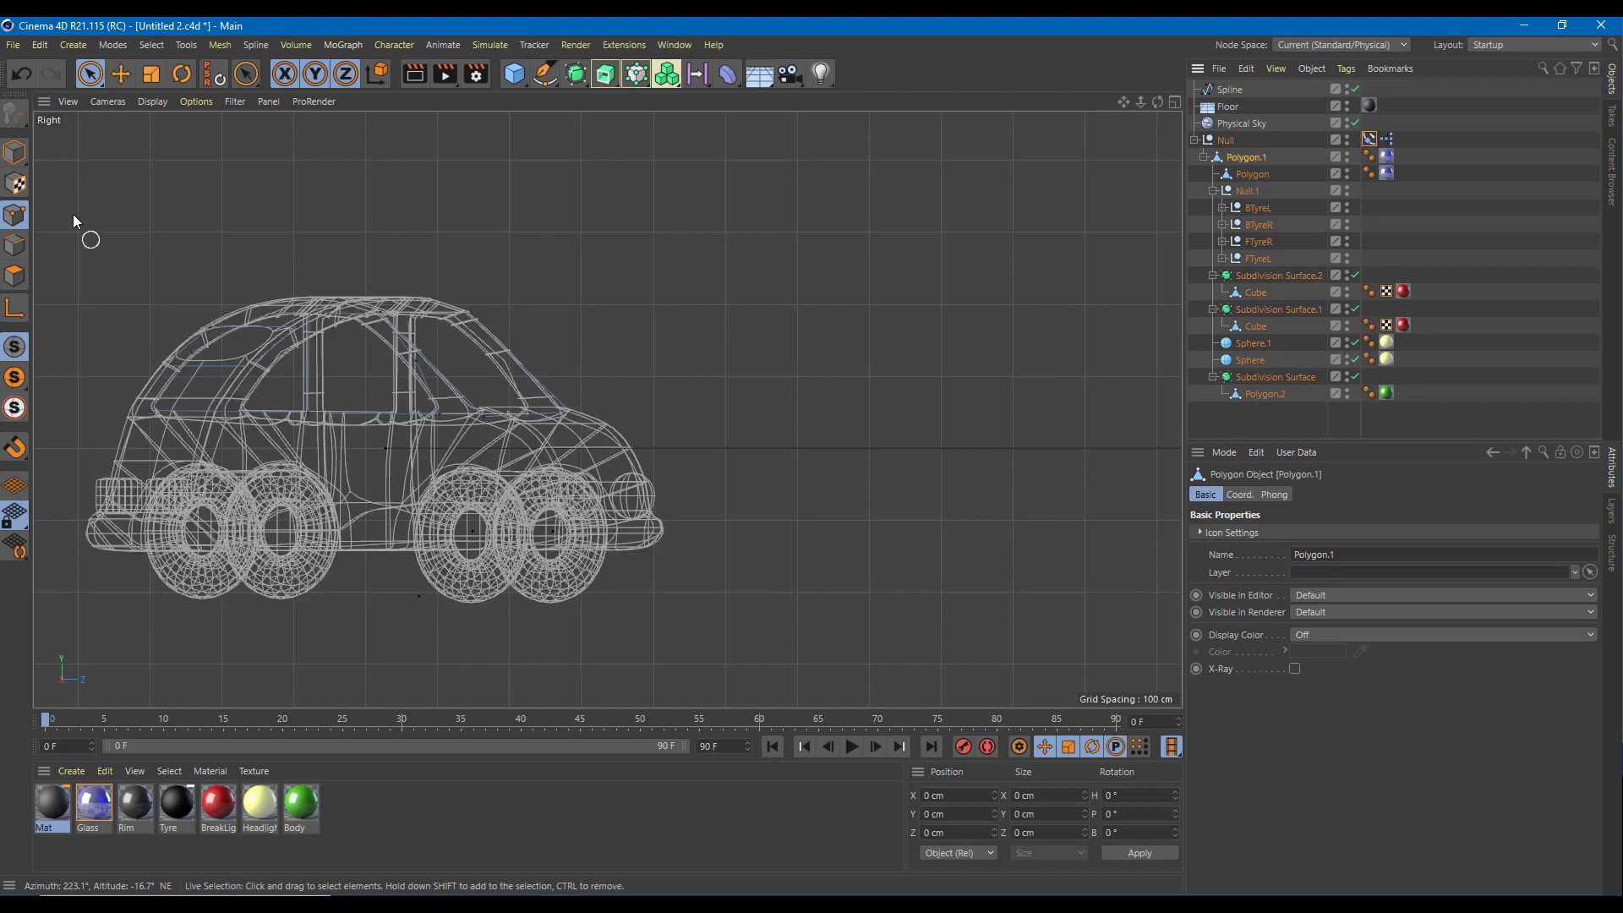
{"action": "left_click", "coordinate": [120, 73]}
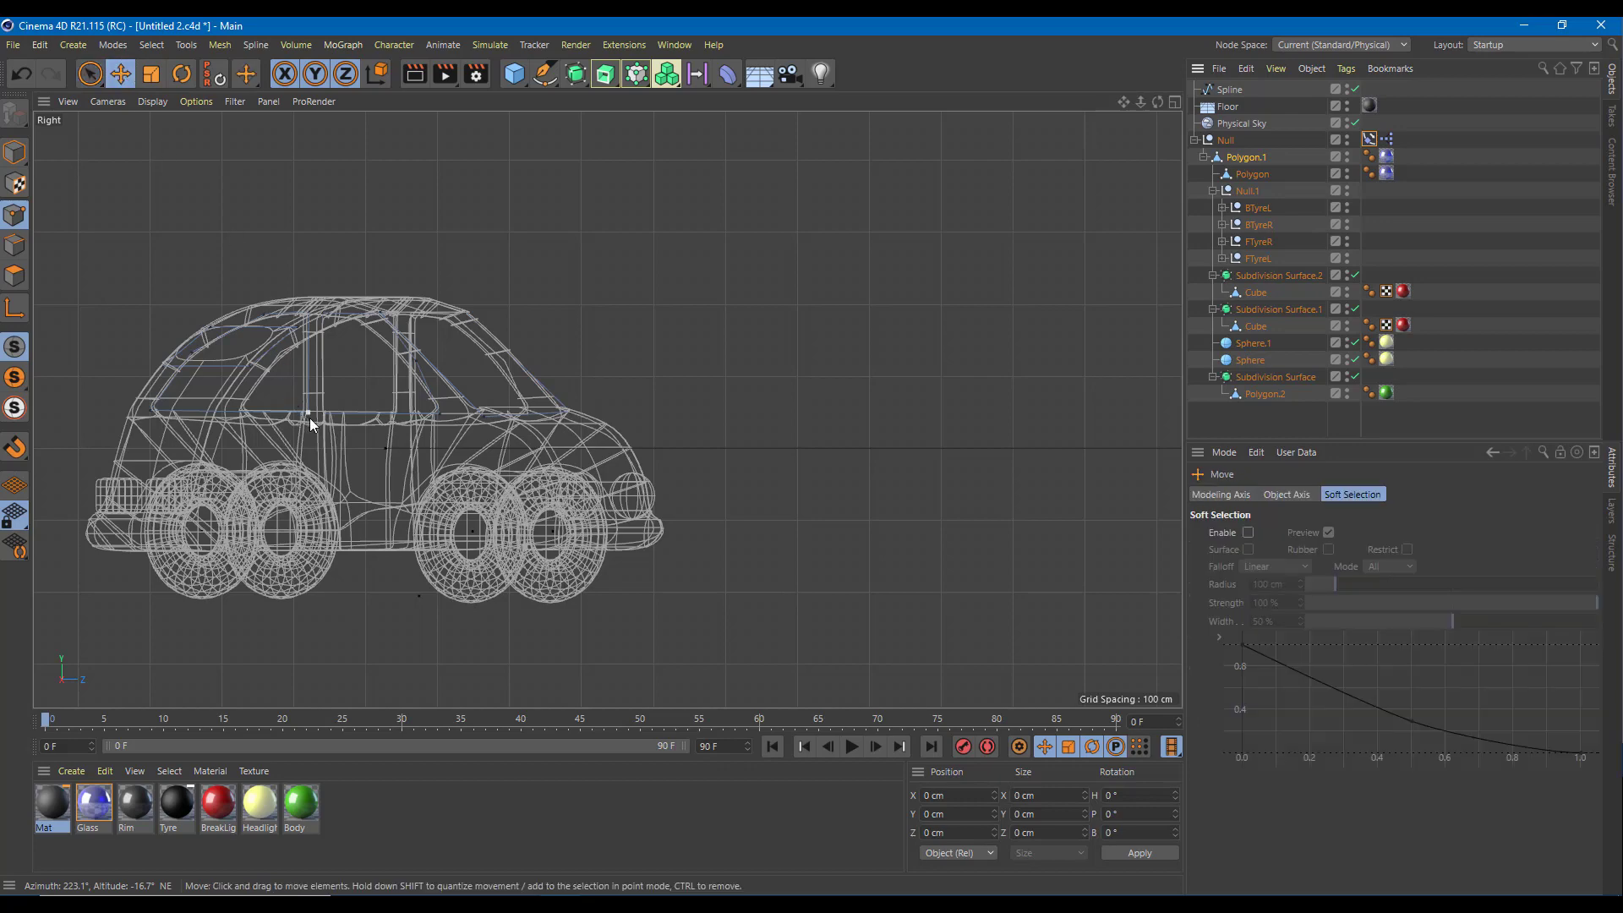
{"action": "scroll", "coordinate": [313, 417], "scroll_direction": "down", "scroll_amount": 9}
{"action": "scroll", "coordinate": [419, 416], "scroll_direction": "up", "scroll_amount": 6}
{"action": "left_click", "coordinate": [14, 153]}
{"action": "left_click_drag", "start_coordinate": [203, 328], "coordinate": [211, 236]}
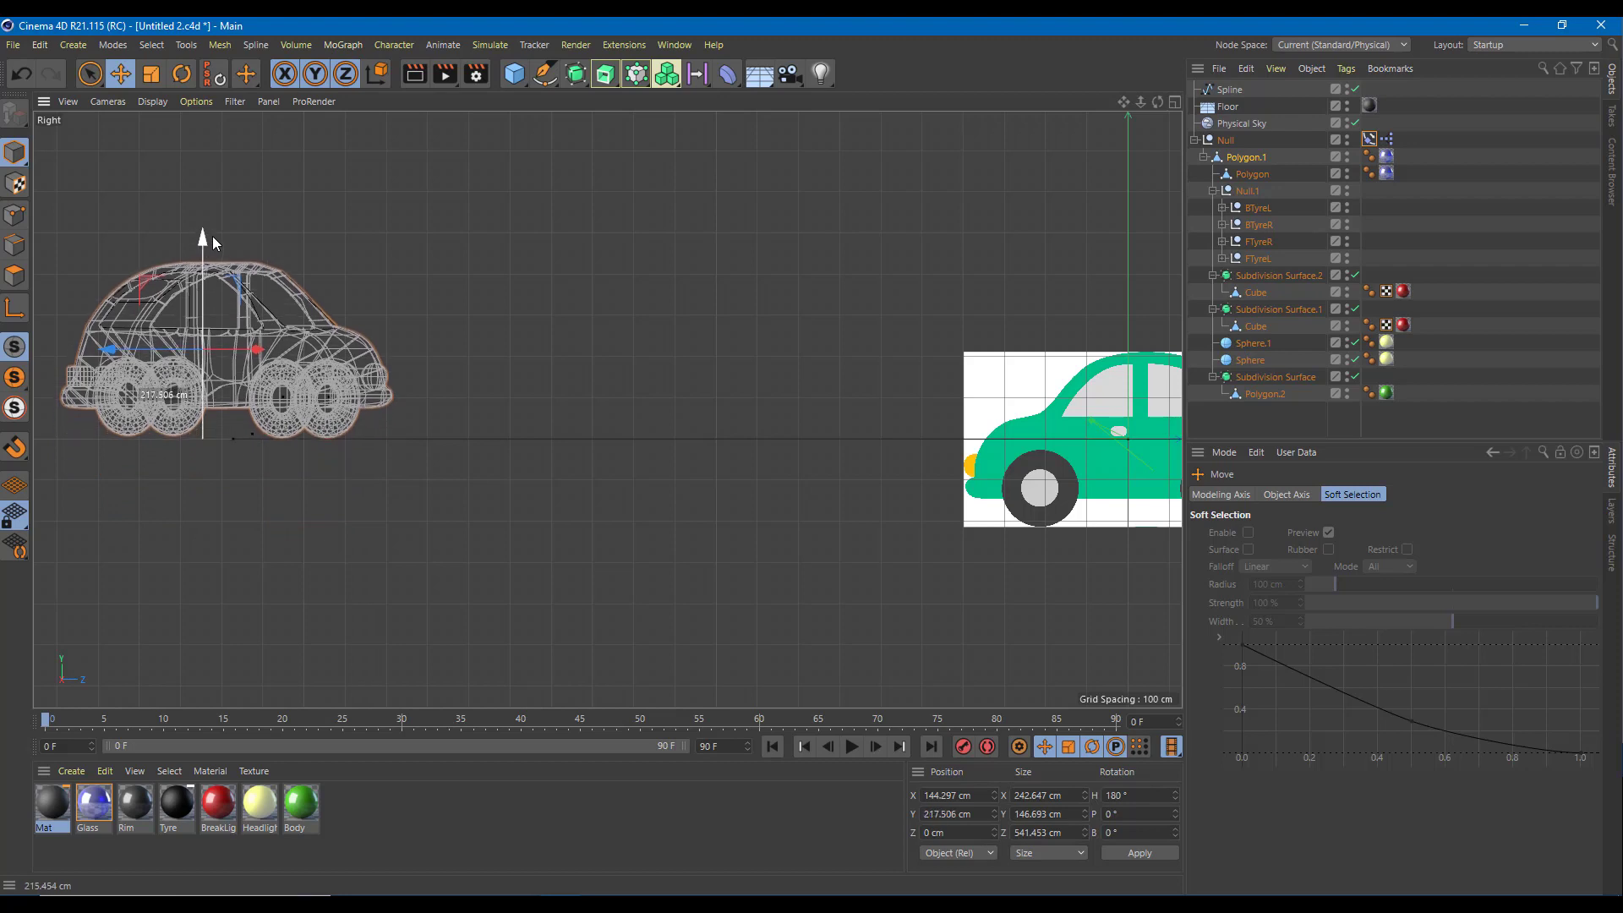
{"action": "middle_click", "coordinate": [634, 372]}
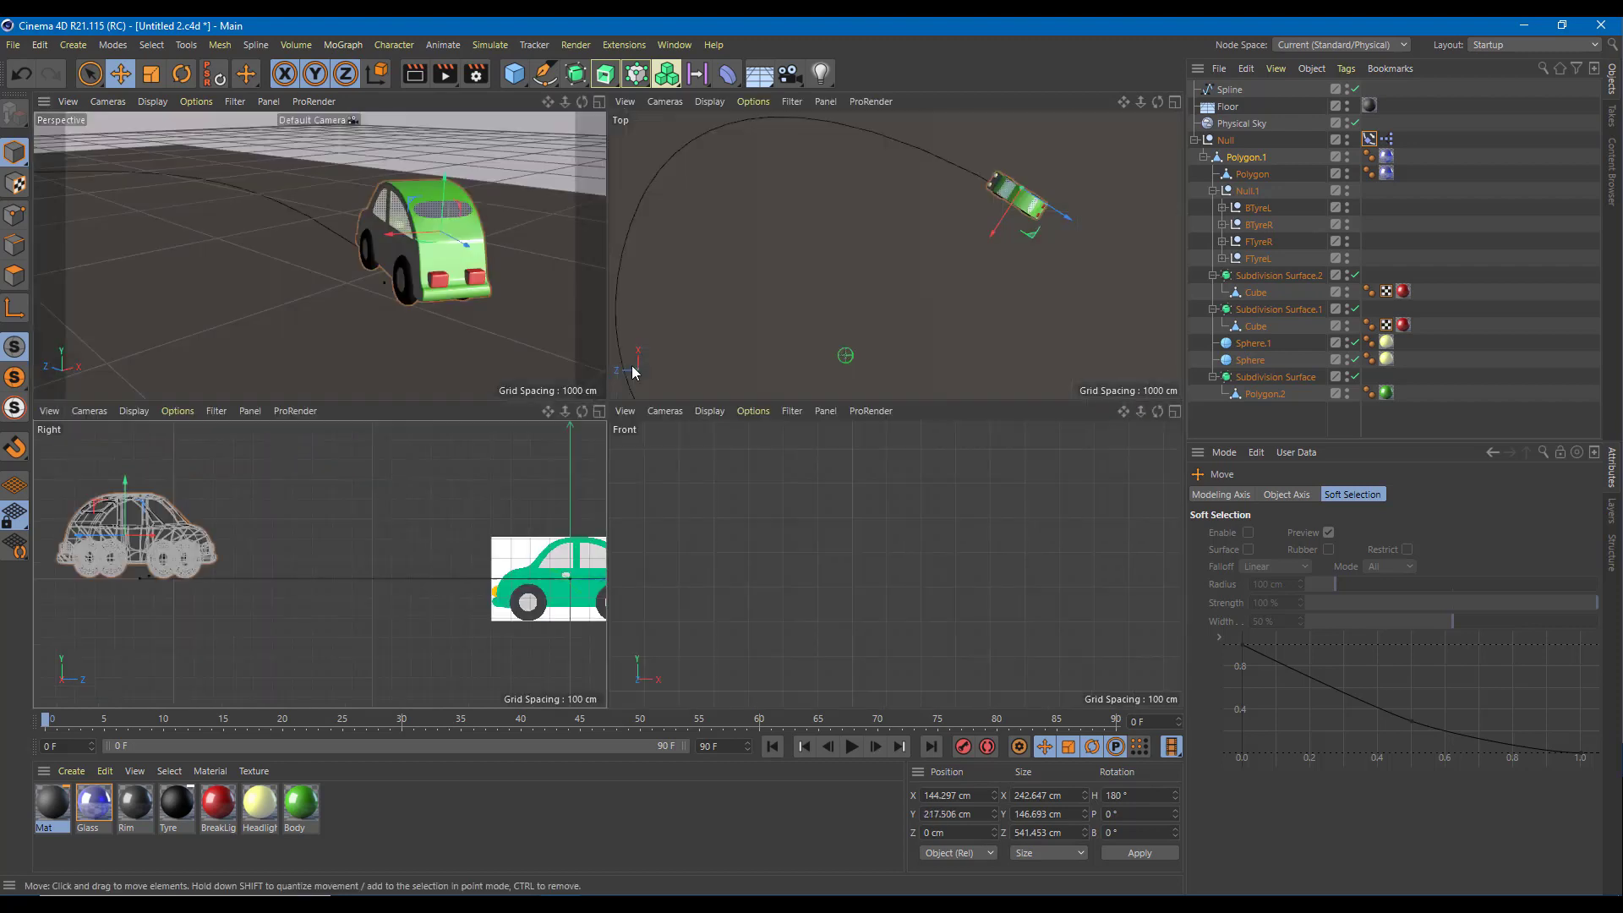
{"action": "middle_click", "coordinate": [400, 269]}
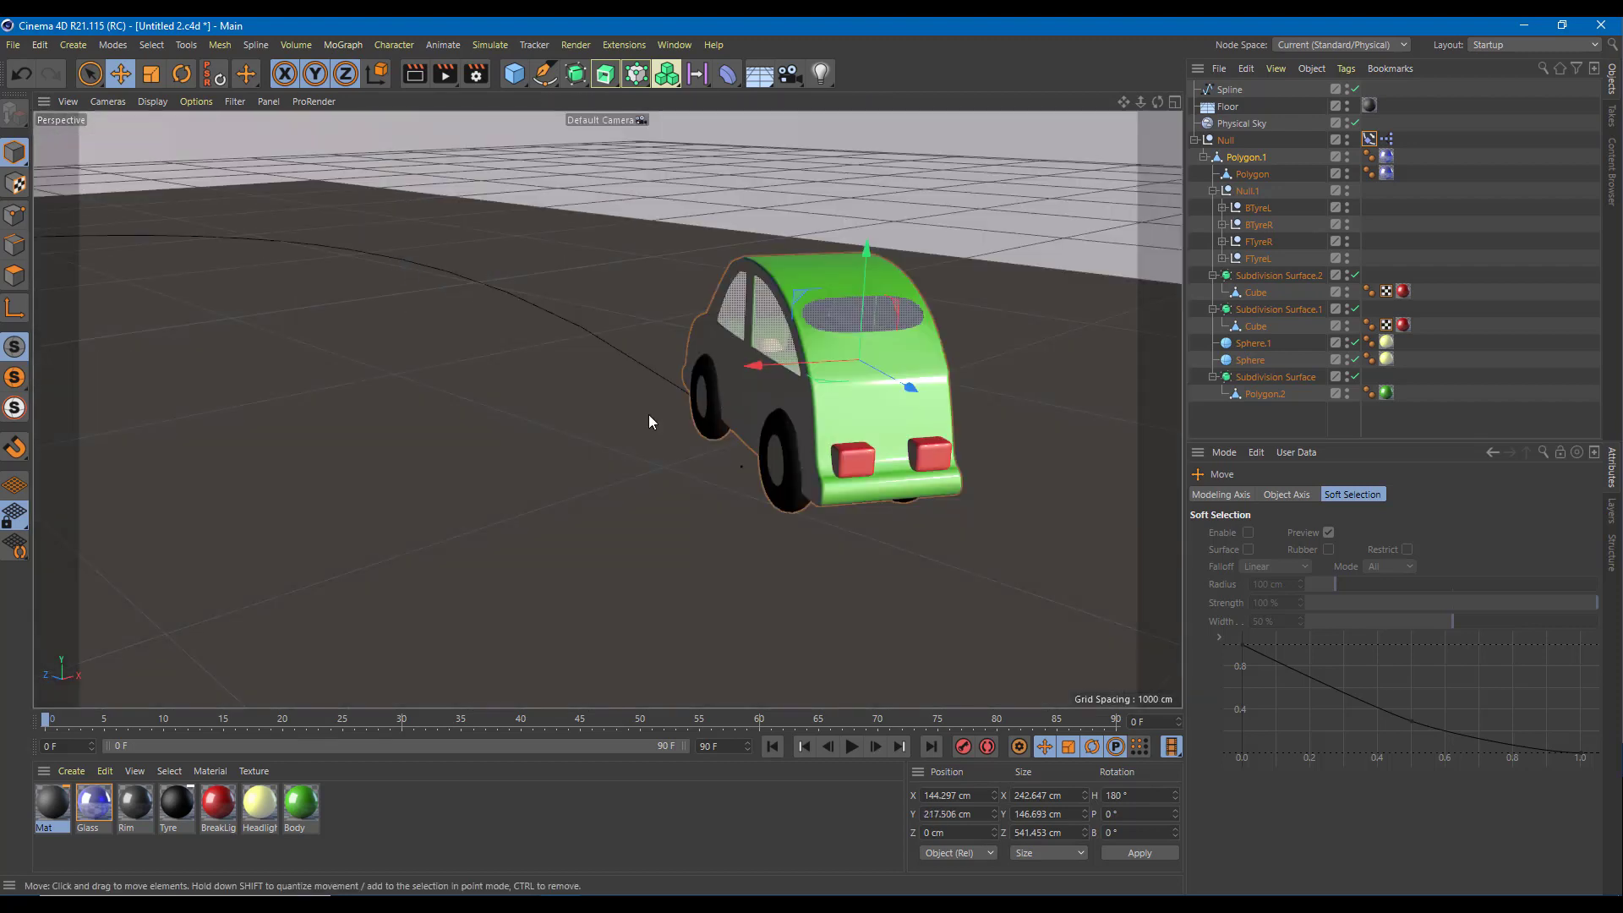
Preview the car's travel along the spline by varying the Null's Align to Spline Position, returning it to 0%.
{"action": "left_click", "coordinate": [1195, 140]}
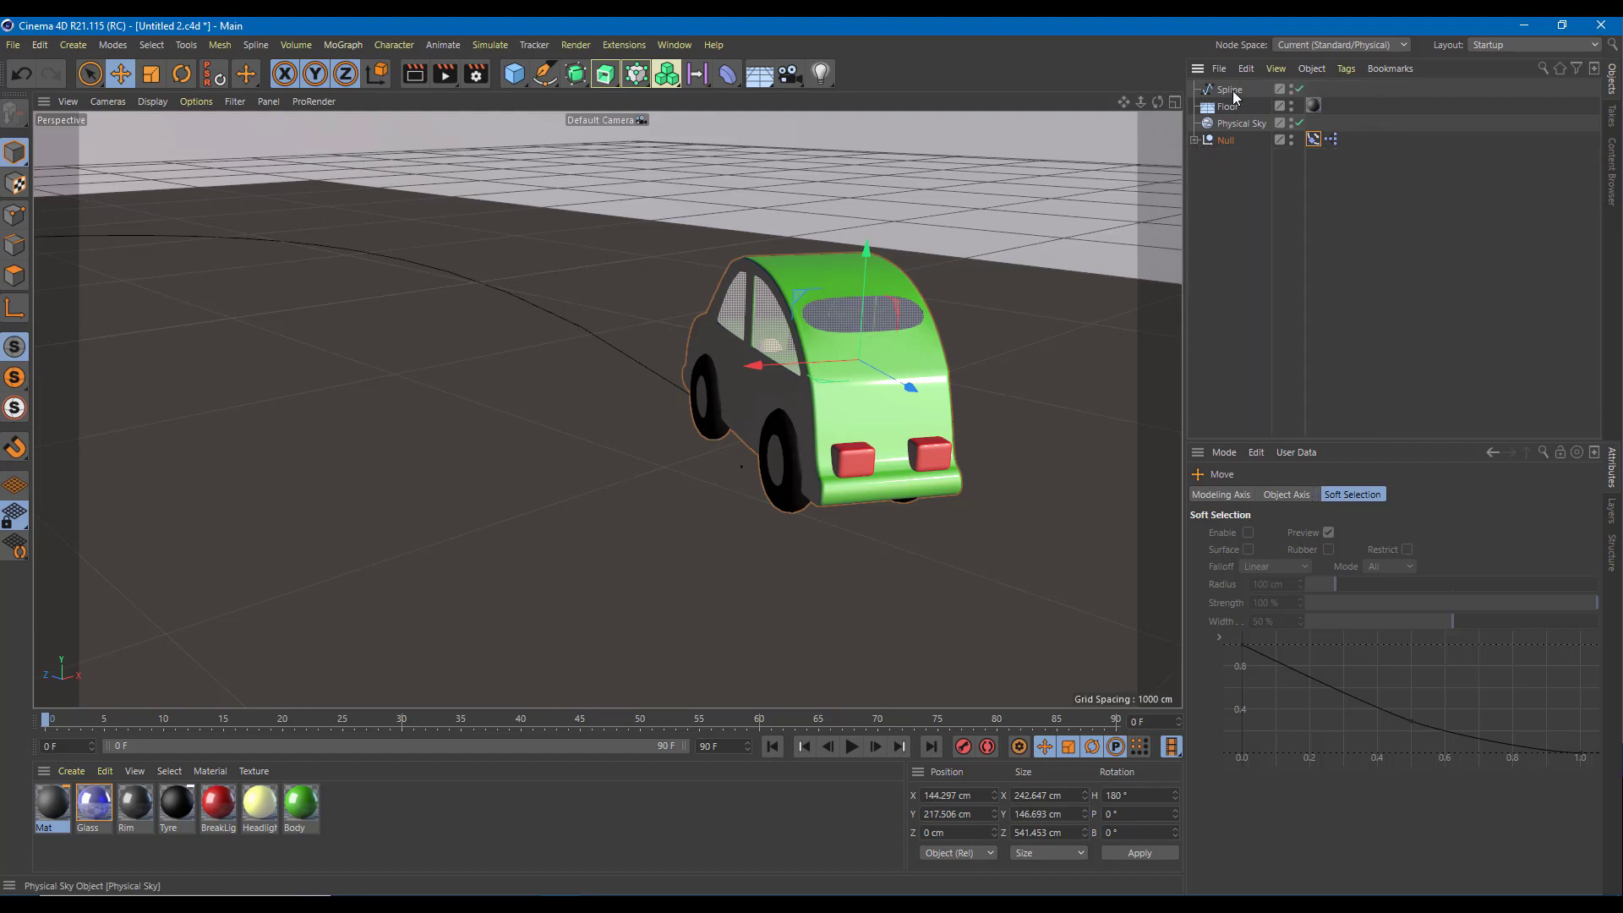
{"action": "left_click", "coordinate": [1227, 140]}
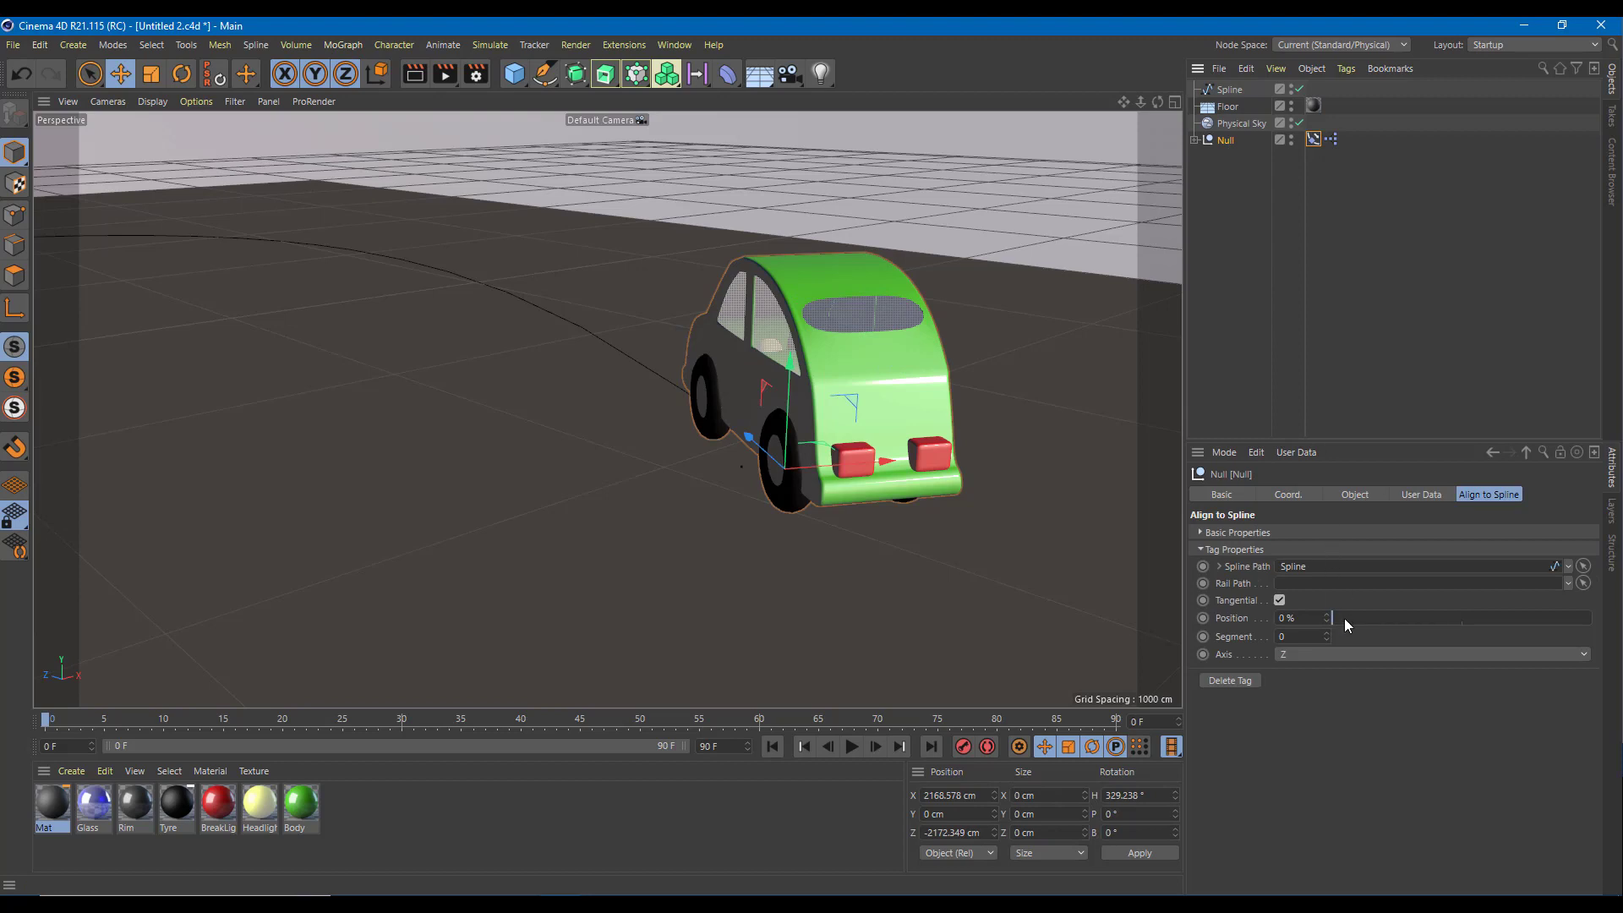
{"action": "left_click_drag", "start_coordinate": [1344, 617], "coordinate": [1302, 612]}
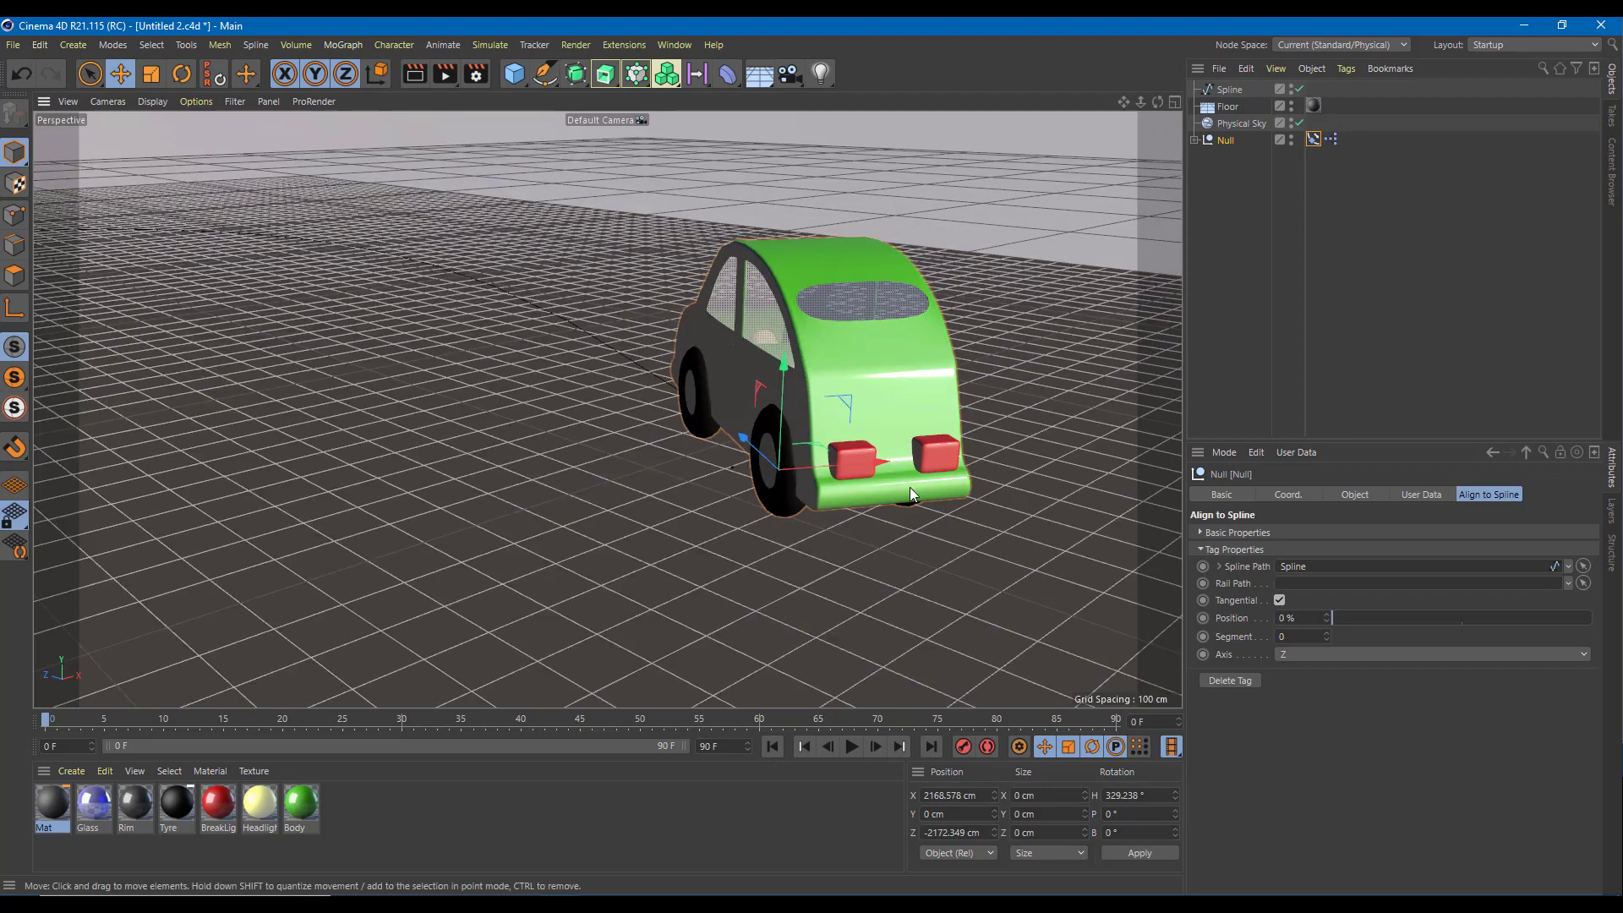
{"action": "scroll", "coordinate": [909, 487], "scroll_direction": "down", "scroll_amount": 5}
{"action": "middle_click_drag", "start_coordinate": [920, 449], "coordinate": [926, 461], "text": "alt"}
{"action": "left_click_drag", "start_coordinate": [1363, 614], "coordinate": [1306, 626]}
{"action": "scroll", "coordinate": [830, 501], "scroll_direction": "down", "scroll_amount": 5}
{"action": "left_click_drag", "start_coordinate": [833, 503], "coordinate": [798, 539], "text": "alt"}
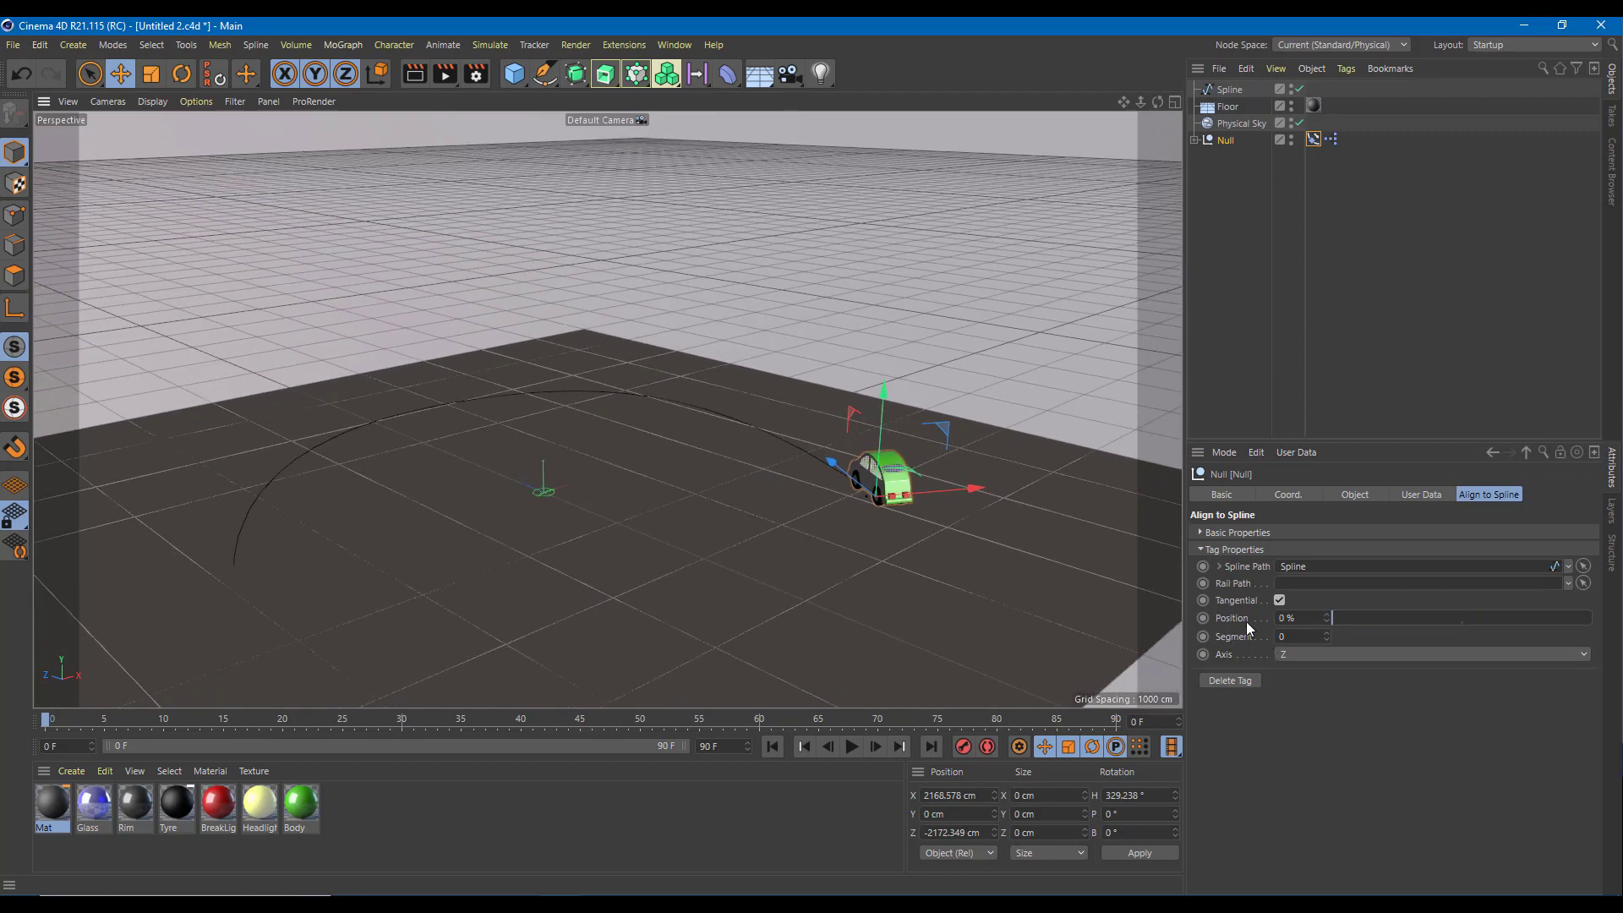
Keyframe the Null's Align to Spline Position at 0% on frame 0 and 100% on frame 90.
{"action": "left_click", "coordinate": [1203, 618]}
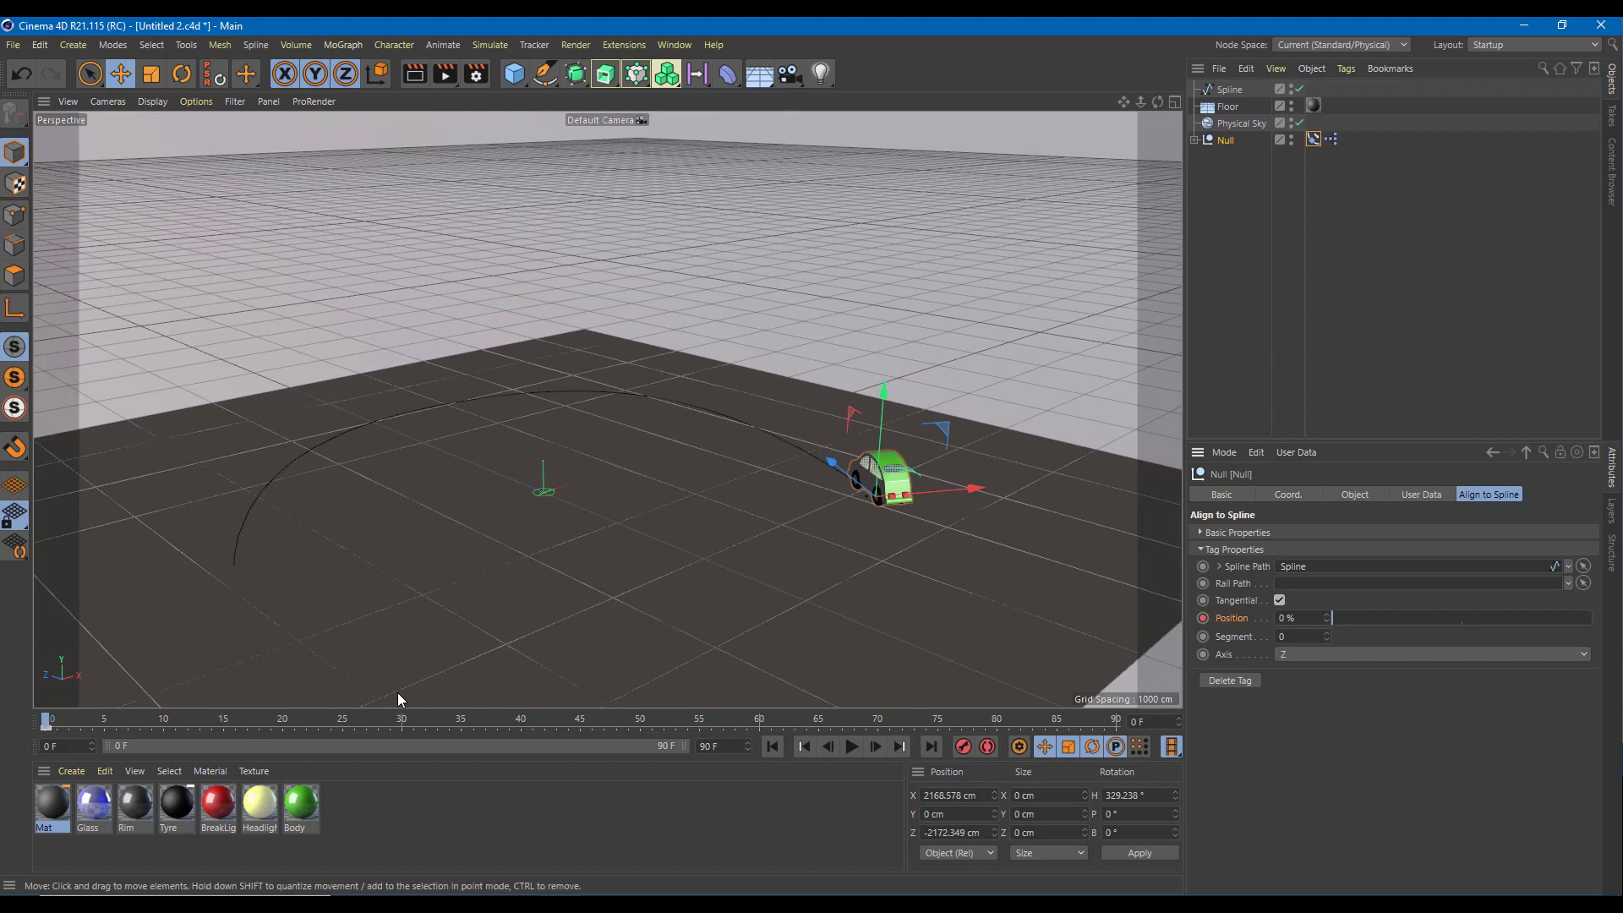
{"action": "left_click_drag", "start_coordinate": [396, 713], "coordinate": [1213, 734]}
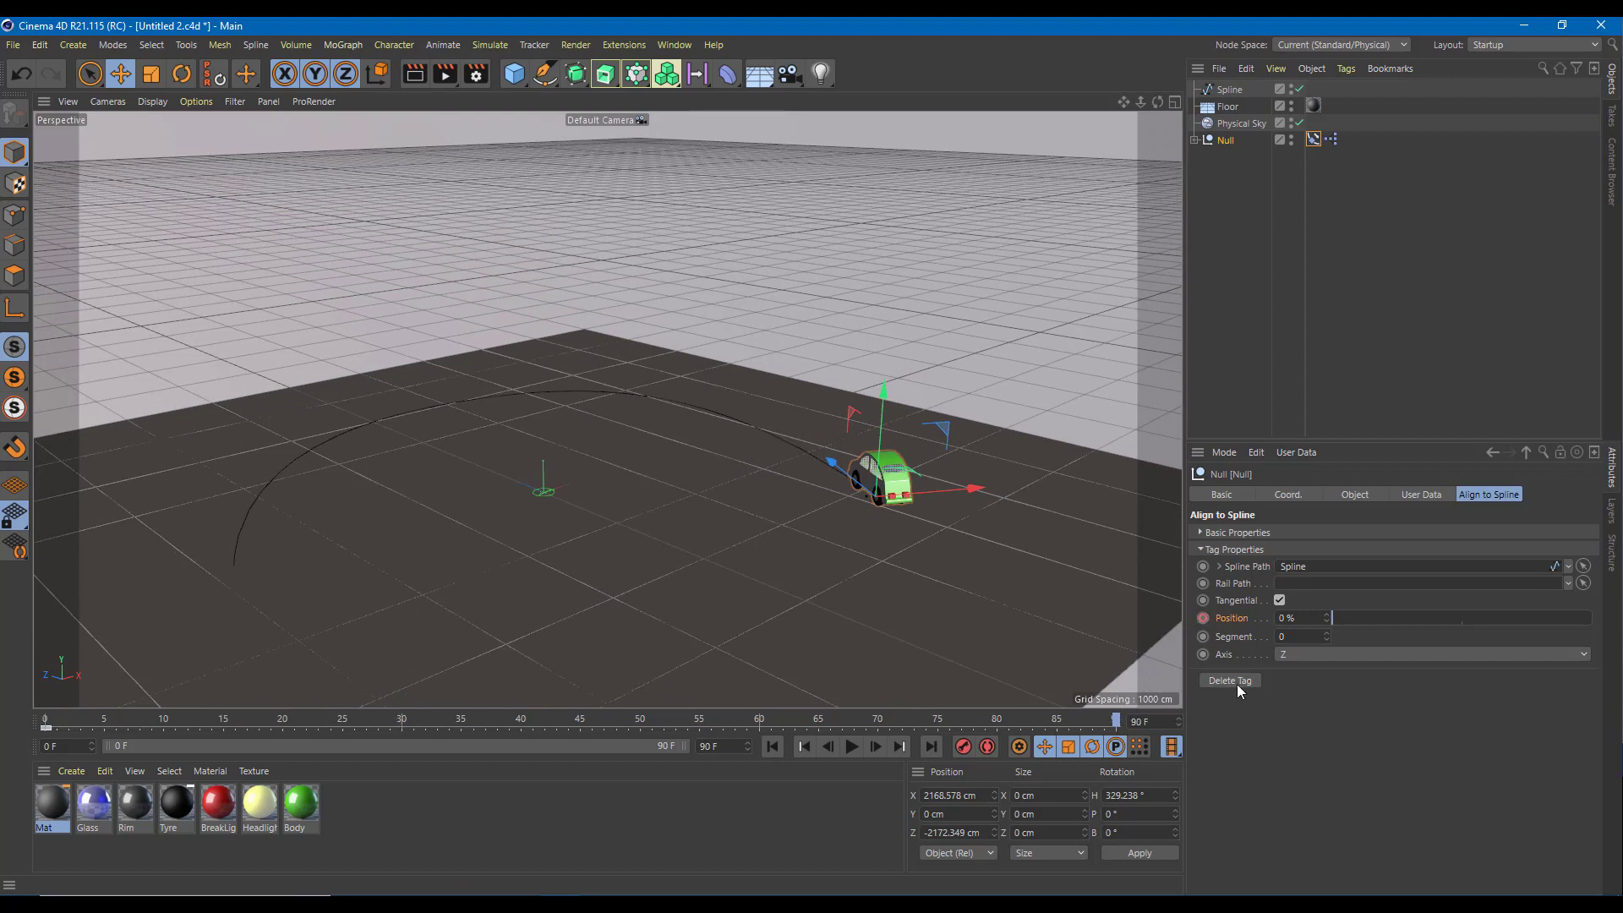
{"action": "left_click_drag", "start_coordinate": [1356, 623], "coordinate": [1592, 618]}
{"action": "left_click", "coordinate": [1203, 618]}
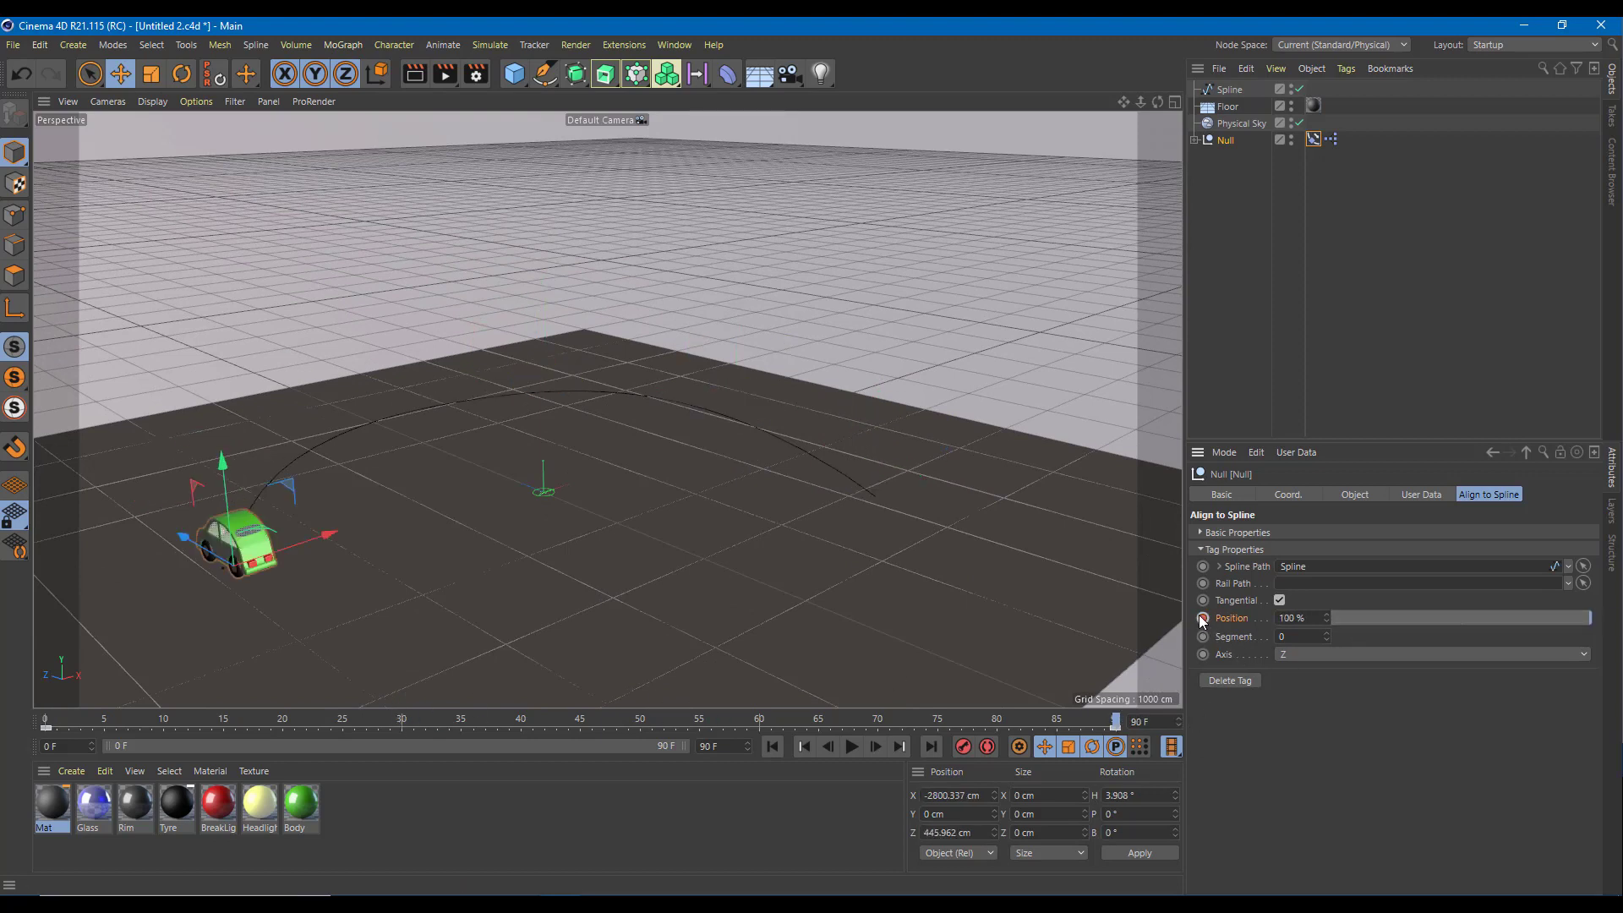
Play back the car's 90-frame drive along the spline, stop it, and undo the Position keyframes.
{"action": "left_click", "coordinate": [852, 746]}
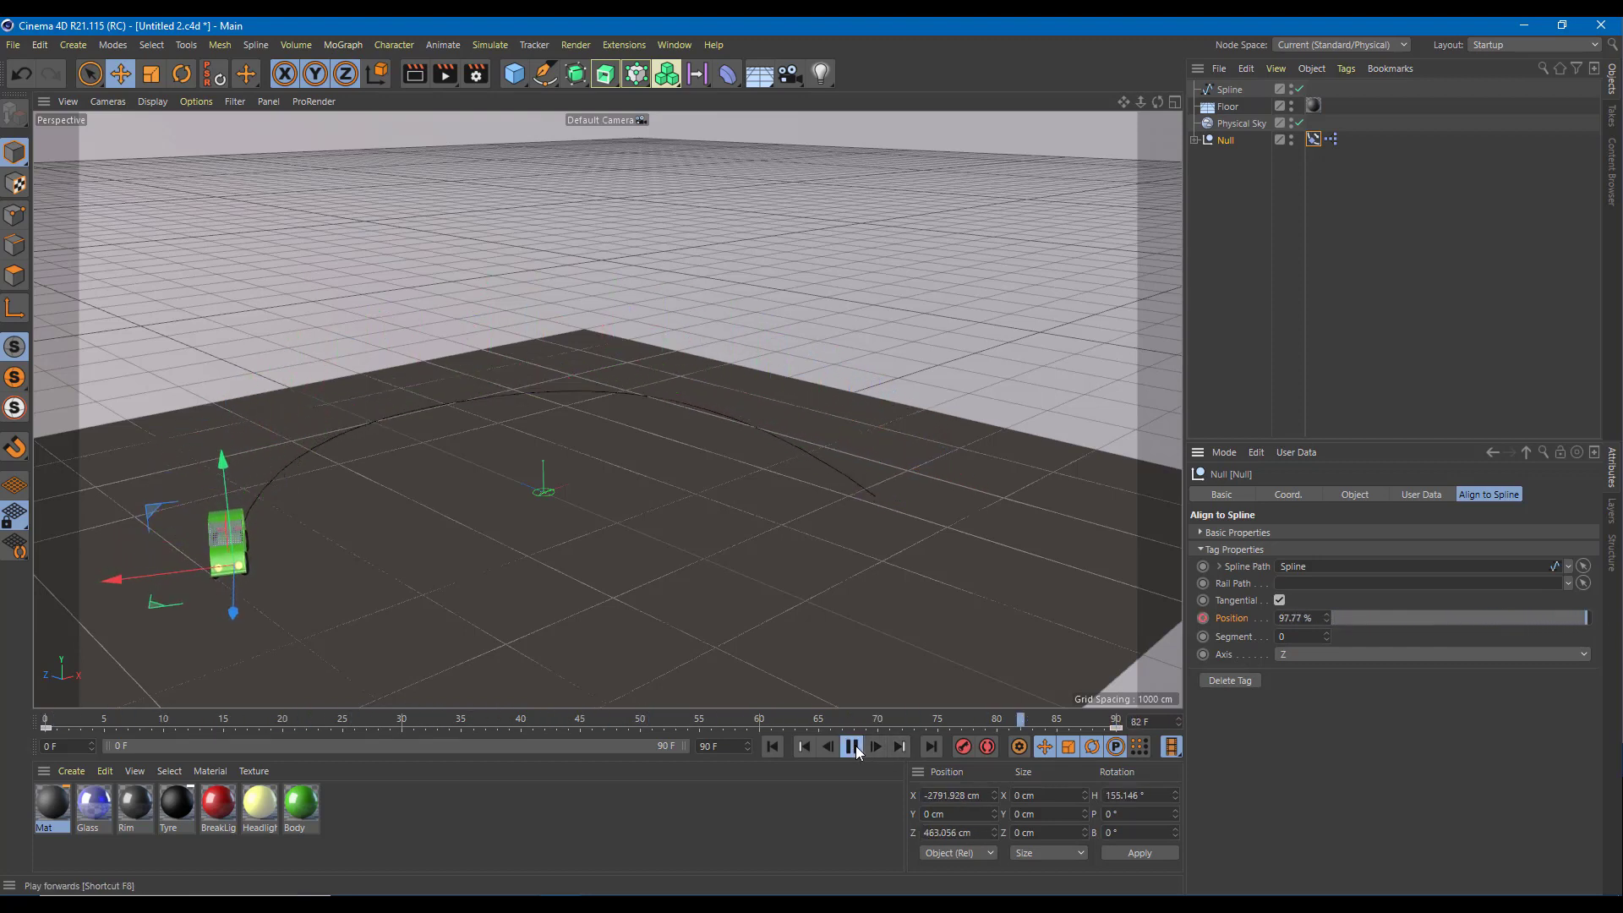
{"action": "left_click", "coordinate": [852, 746]}
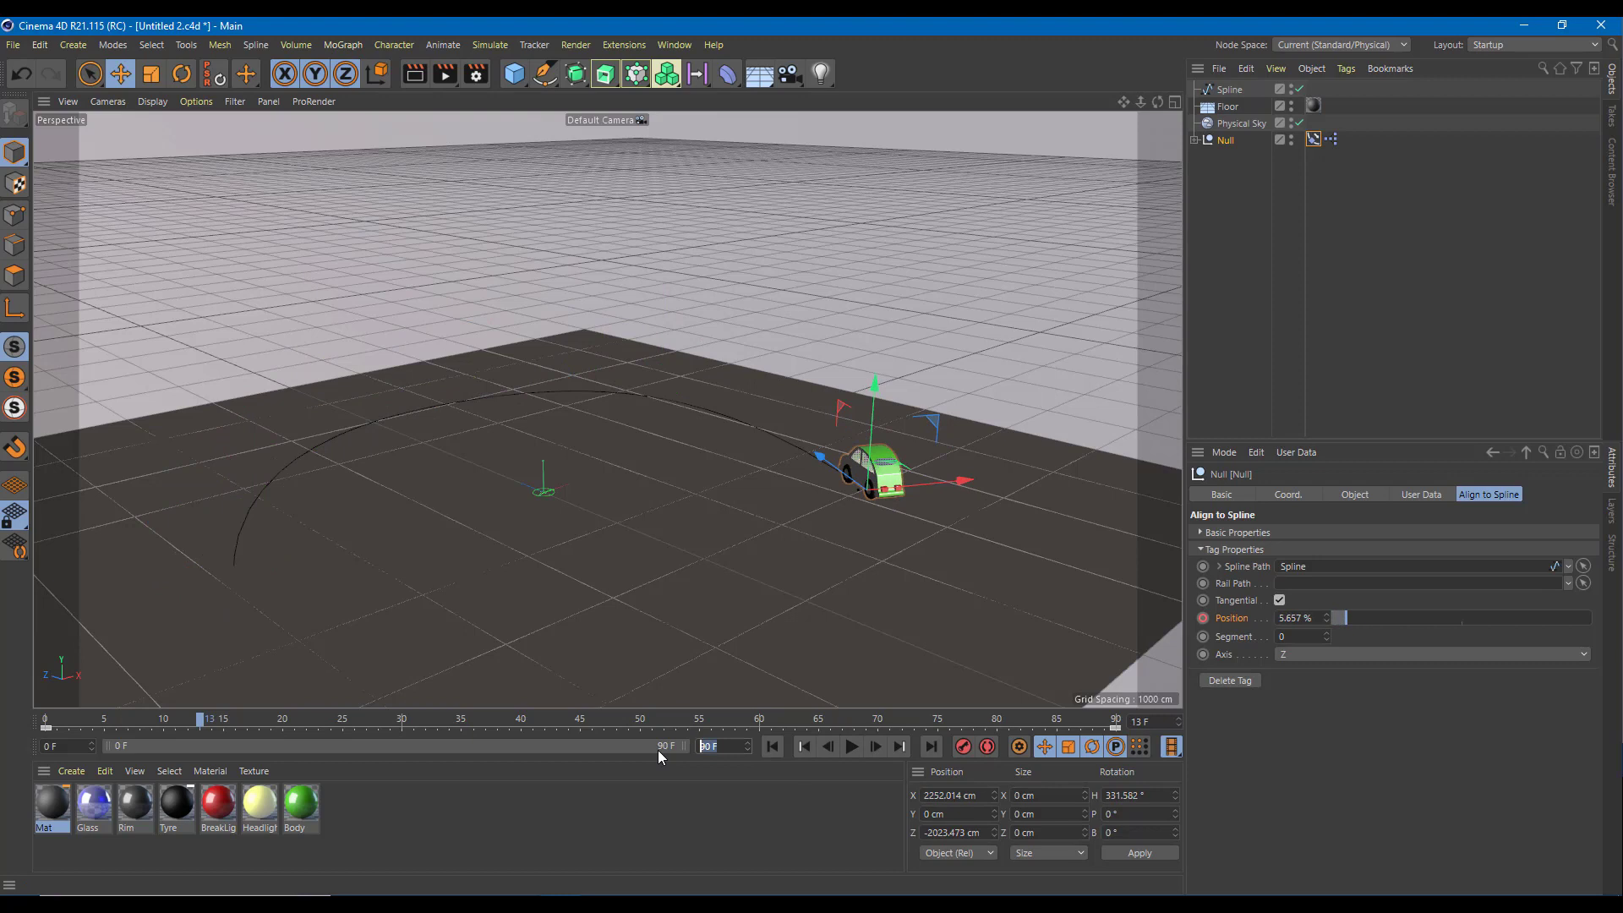
{"action": "key", "text": "ctrl+z"}
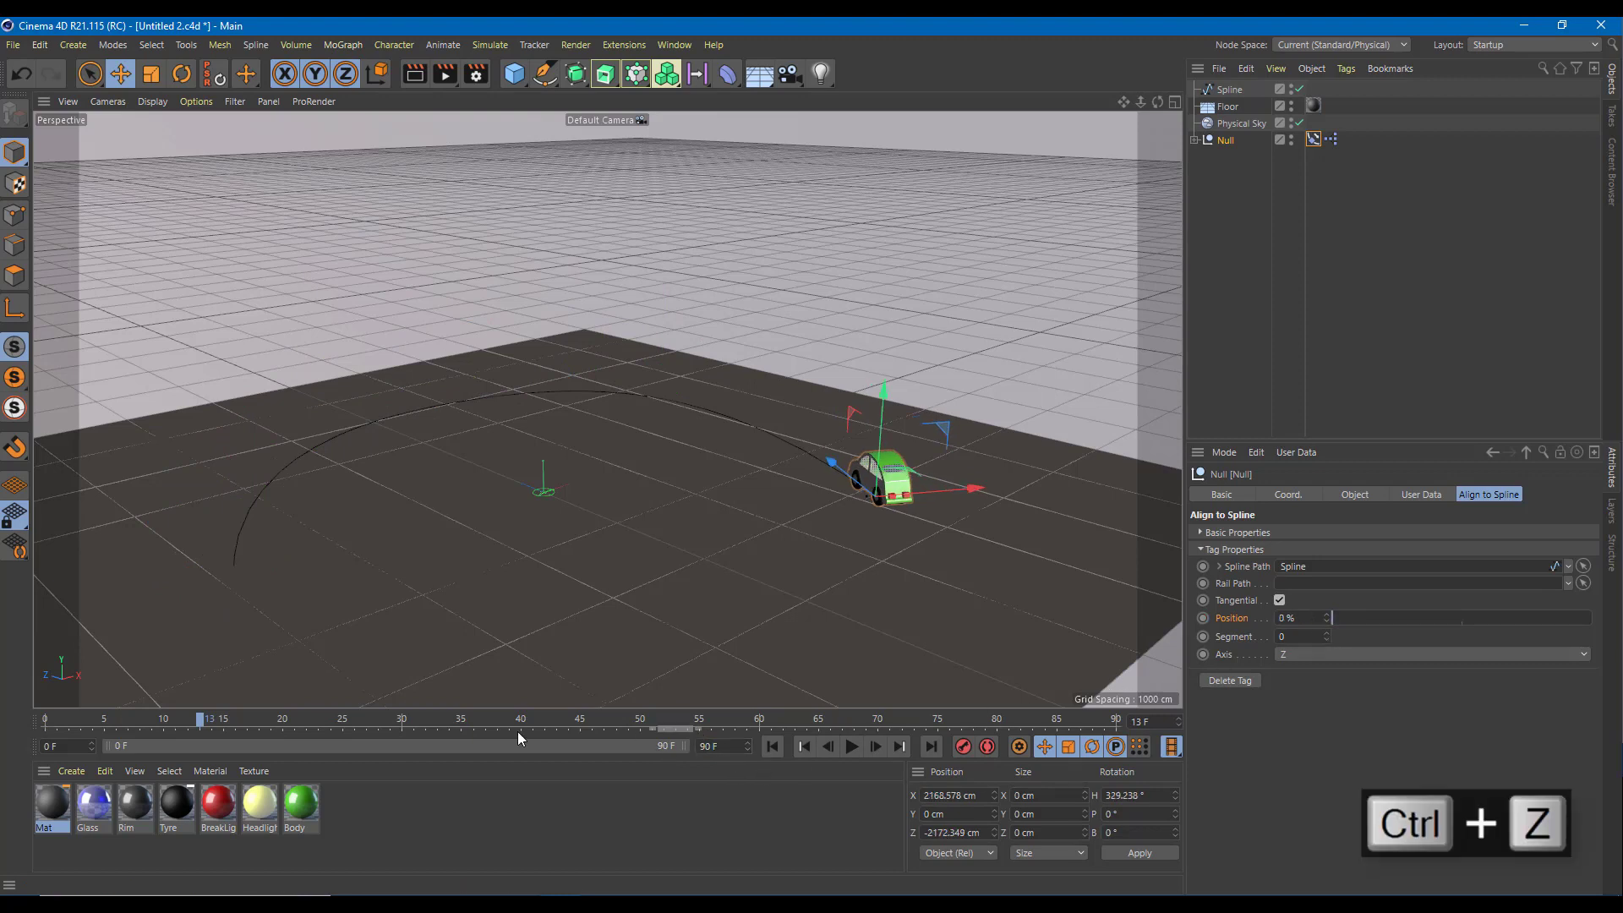
Lengthen the project to 200 frames and extend the preview range to frame 200.
{"action": "left_click_drag", "start_coordinate": [46, 722], "coordinate": [239, 725]}
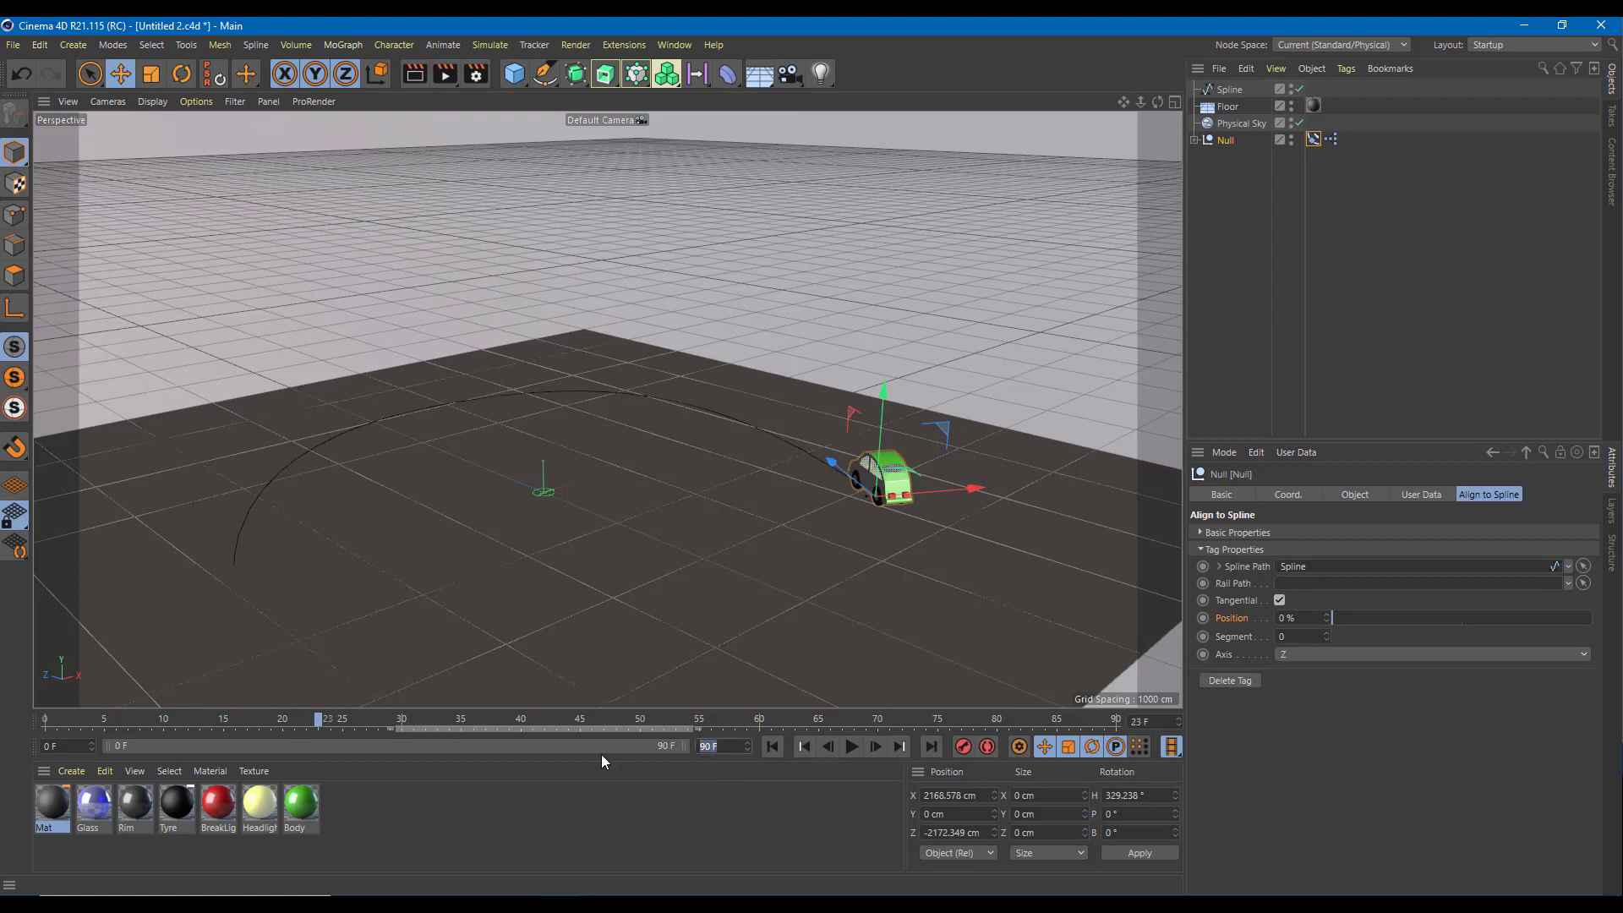
{"action": "type", "text": "200"}
{"action": "key", "text": "Return"}
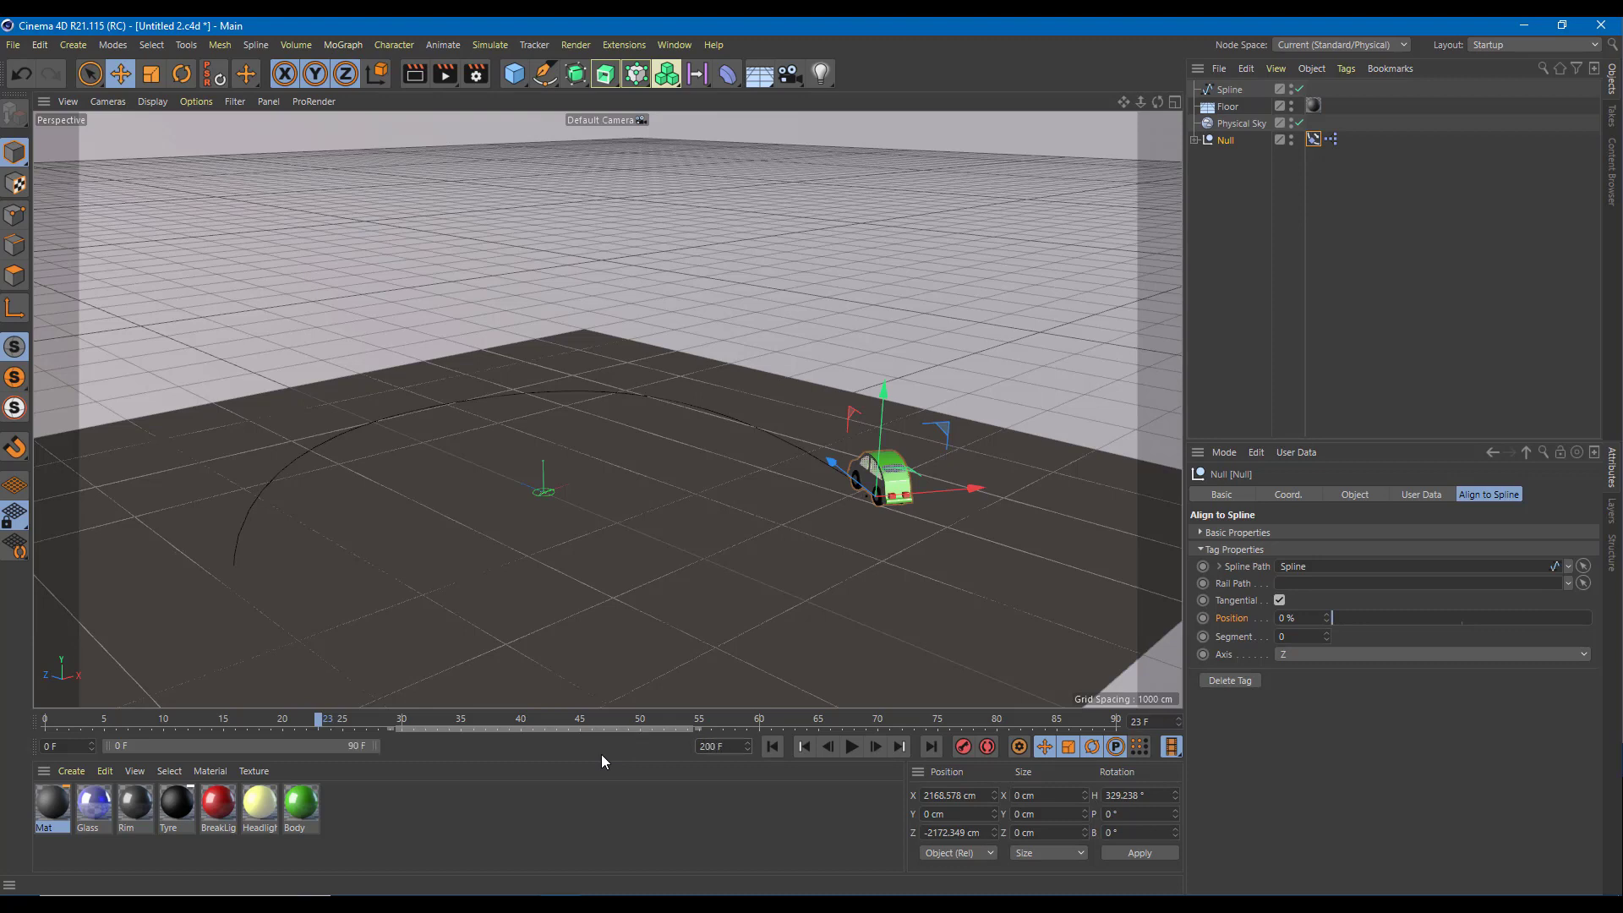
{"action": "left_click_drag", "start_coordinate": [392, 746], "coordinate": [831, 751]}
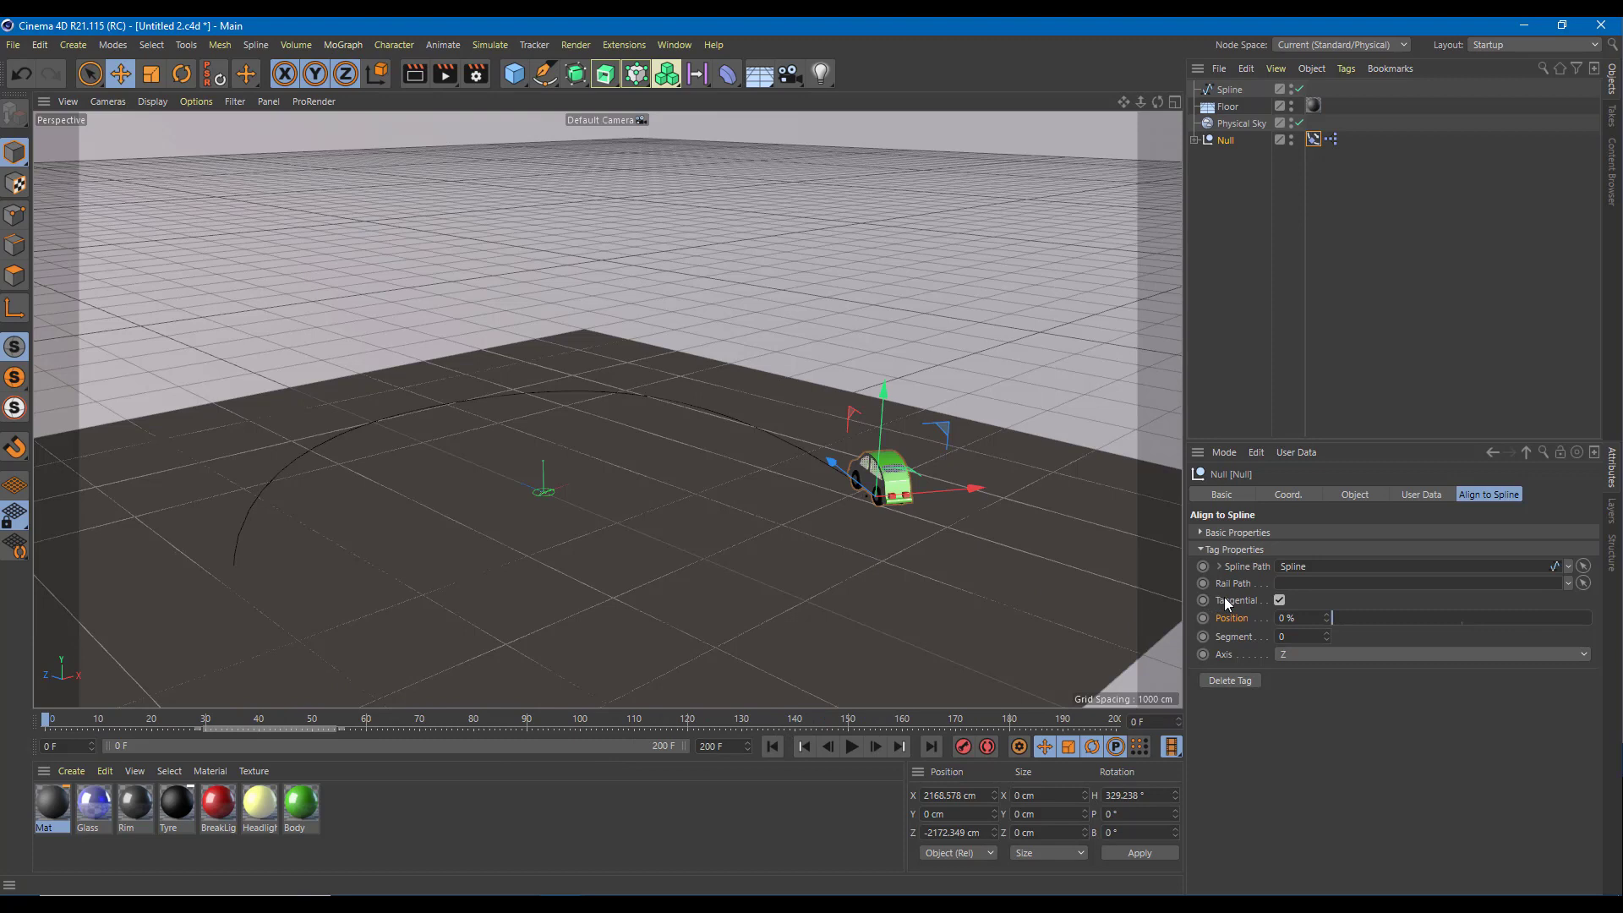
Keyframe the Align to Spline Position at 0% on frame 0 and 100% on frame 200.
{"action": "left_click", "coordinate": [1203, 618]}
{"action": "left_click_drag", "start_coordinate": [543, 720], "coordinate": [1115, 720]}
{"action": "left_click_drag", "start_coordinate": [1353, 626], "coordinate": [1596, 620]}
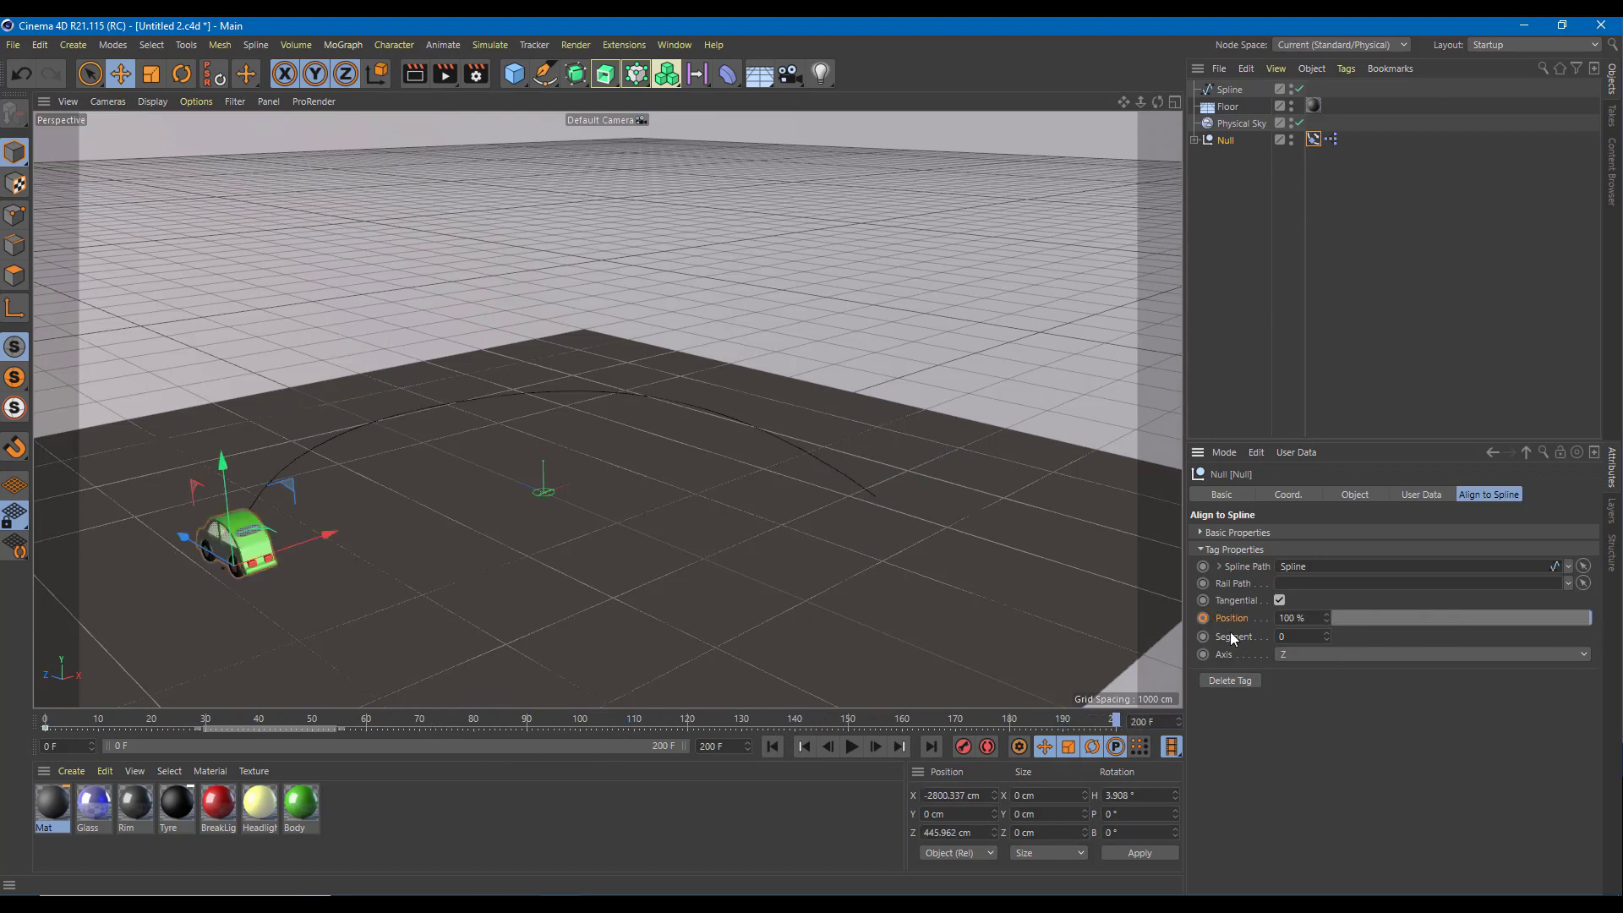
{"action": "left_click", "coordinate": [1202, 618]}
Play the 200-frame animation and examine the car's orientation as it reaches the end of the spline.
{"action": "left_click", "coordinate": [848, 747]}
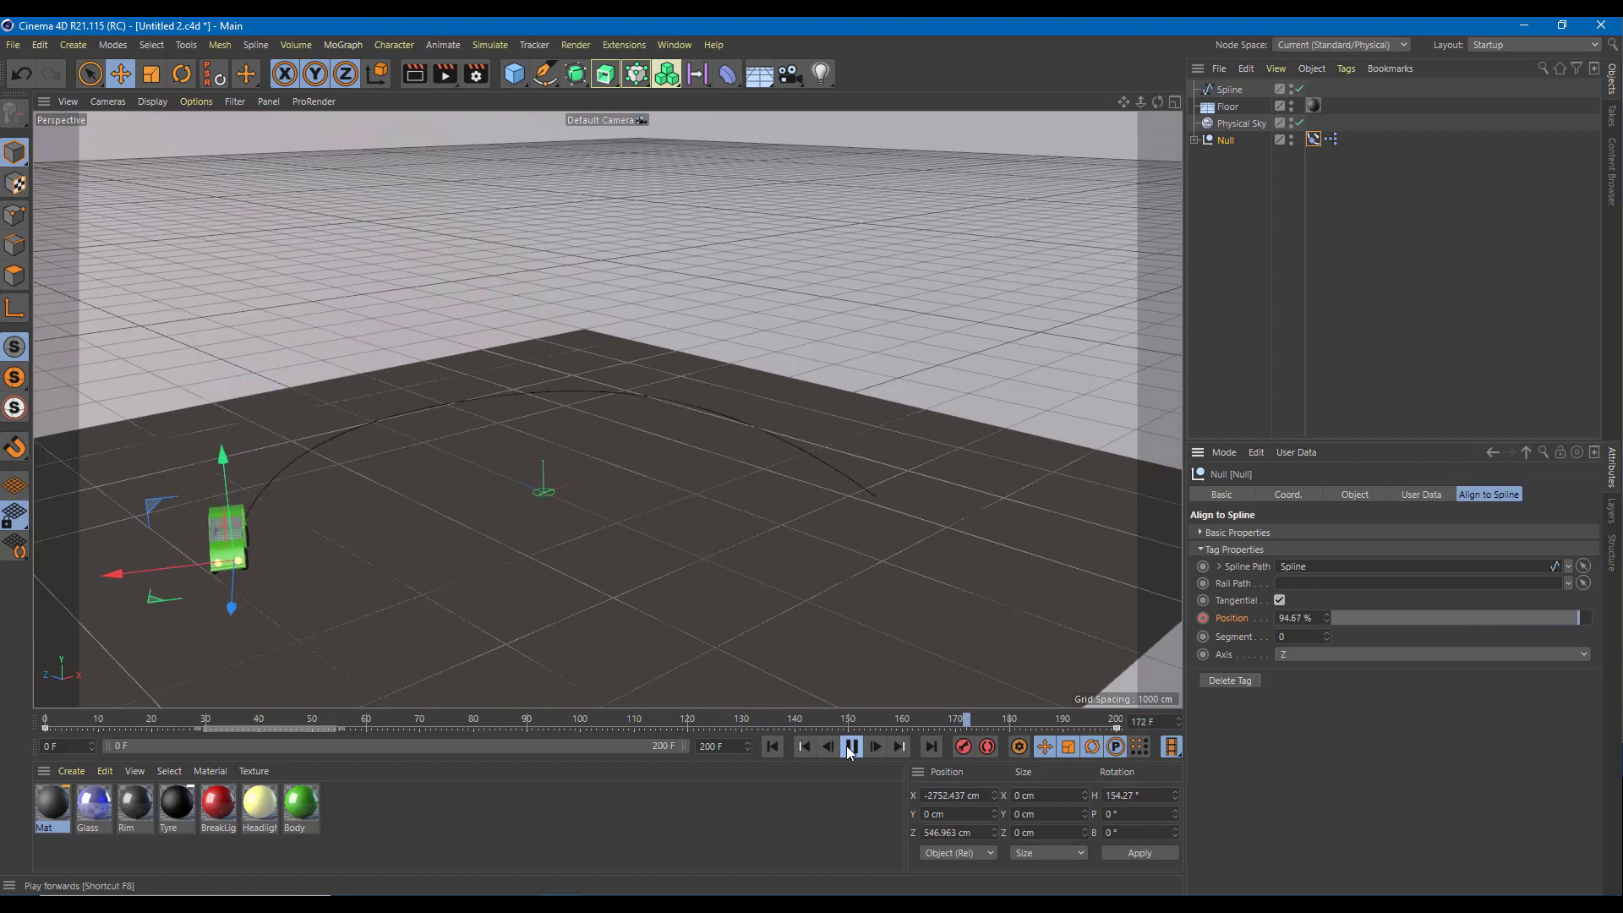
{"action": "left_click", "coordinate": [851, 748]}
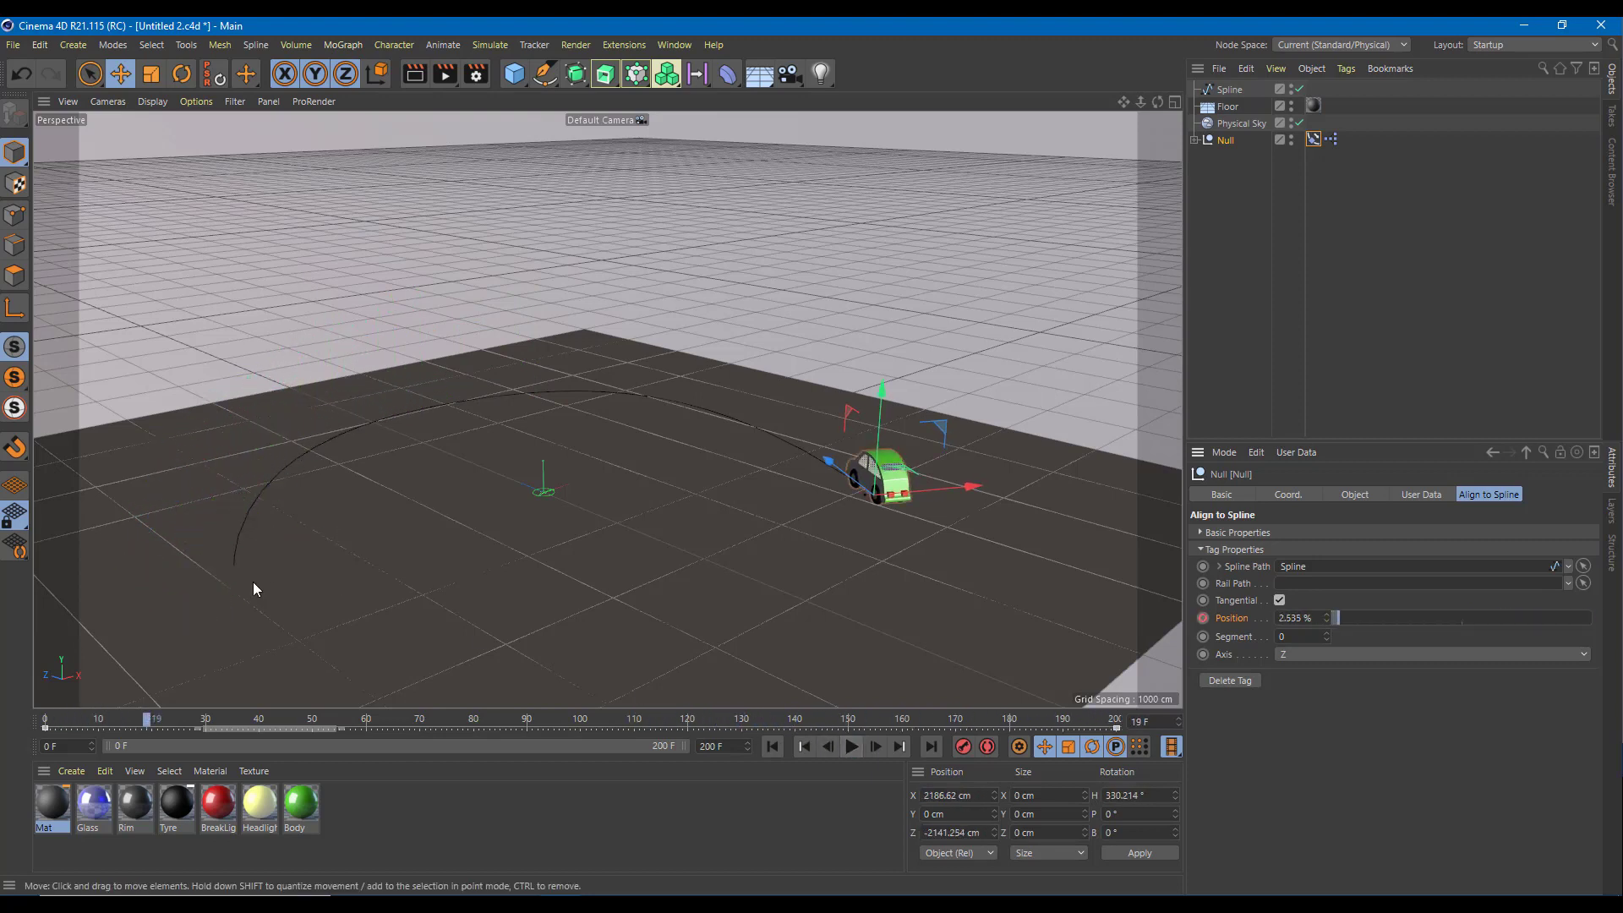
{"action": "left_click", "coordinate": [852, 722]}
{"action": "left_click_drag", "start_coordinate": [873, 726], "coordinate": [872, 724]}
{"action": "right_click_drag", "start_coordinate": [72, 518], "coordinate": [303, 576], "text": "alt"}
{"action": "left_click_drag", "start_coordinate": [952, 724], "coordinate": [1222, 730]}
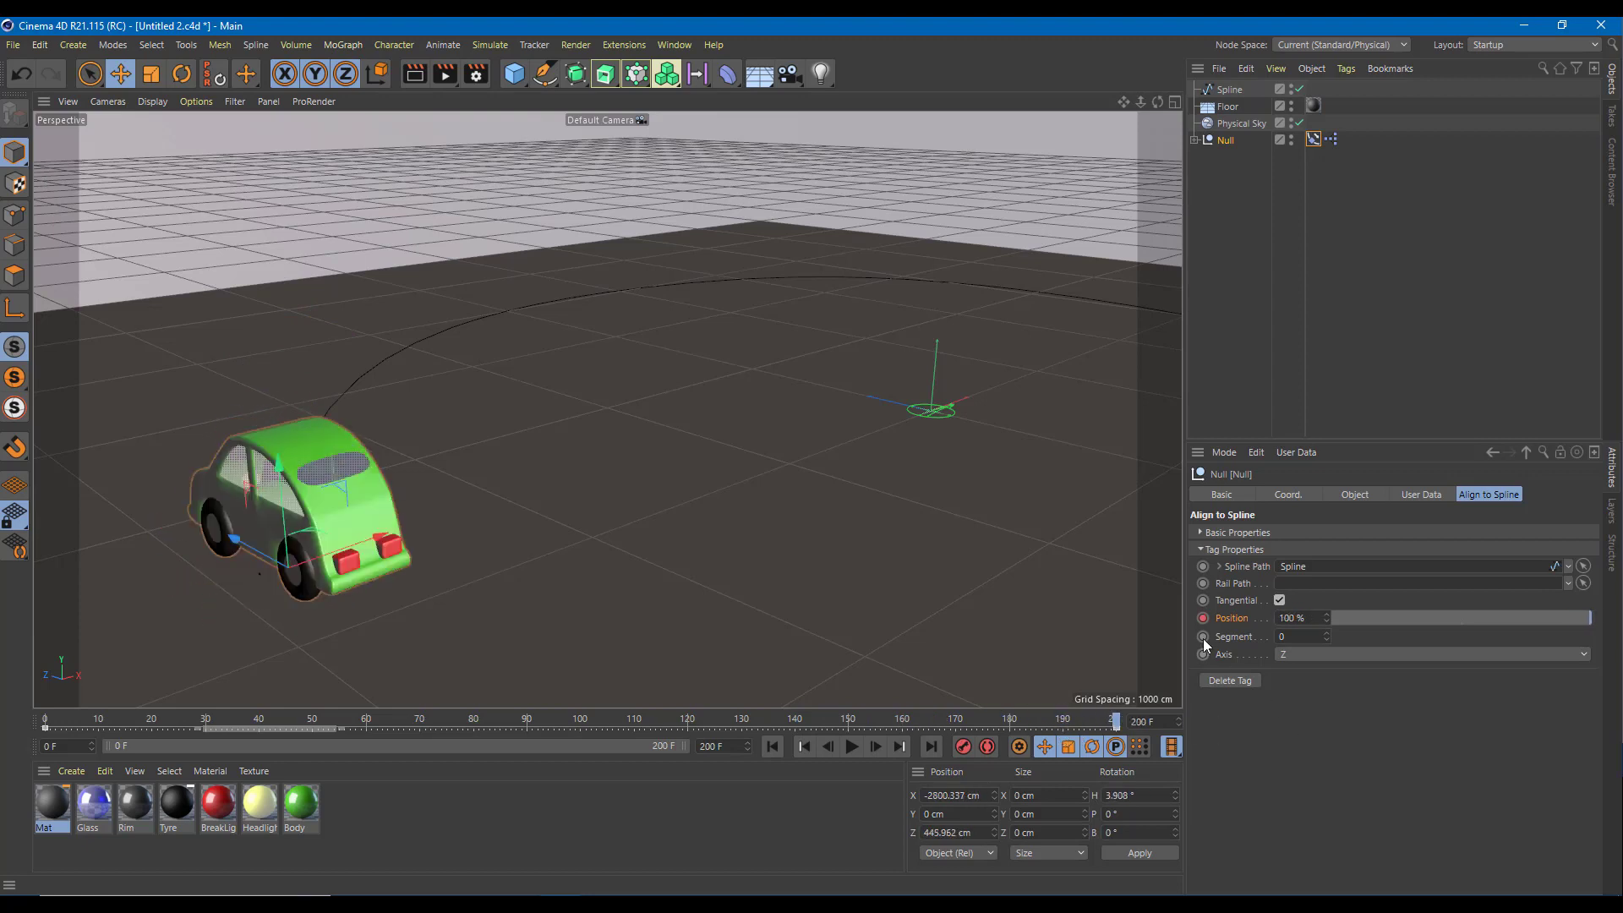
Switch the workspace to the Animate layout.
{"action": "right_click", "coordinate": [1204, 614]}
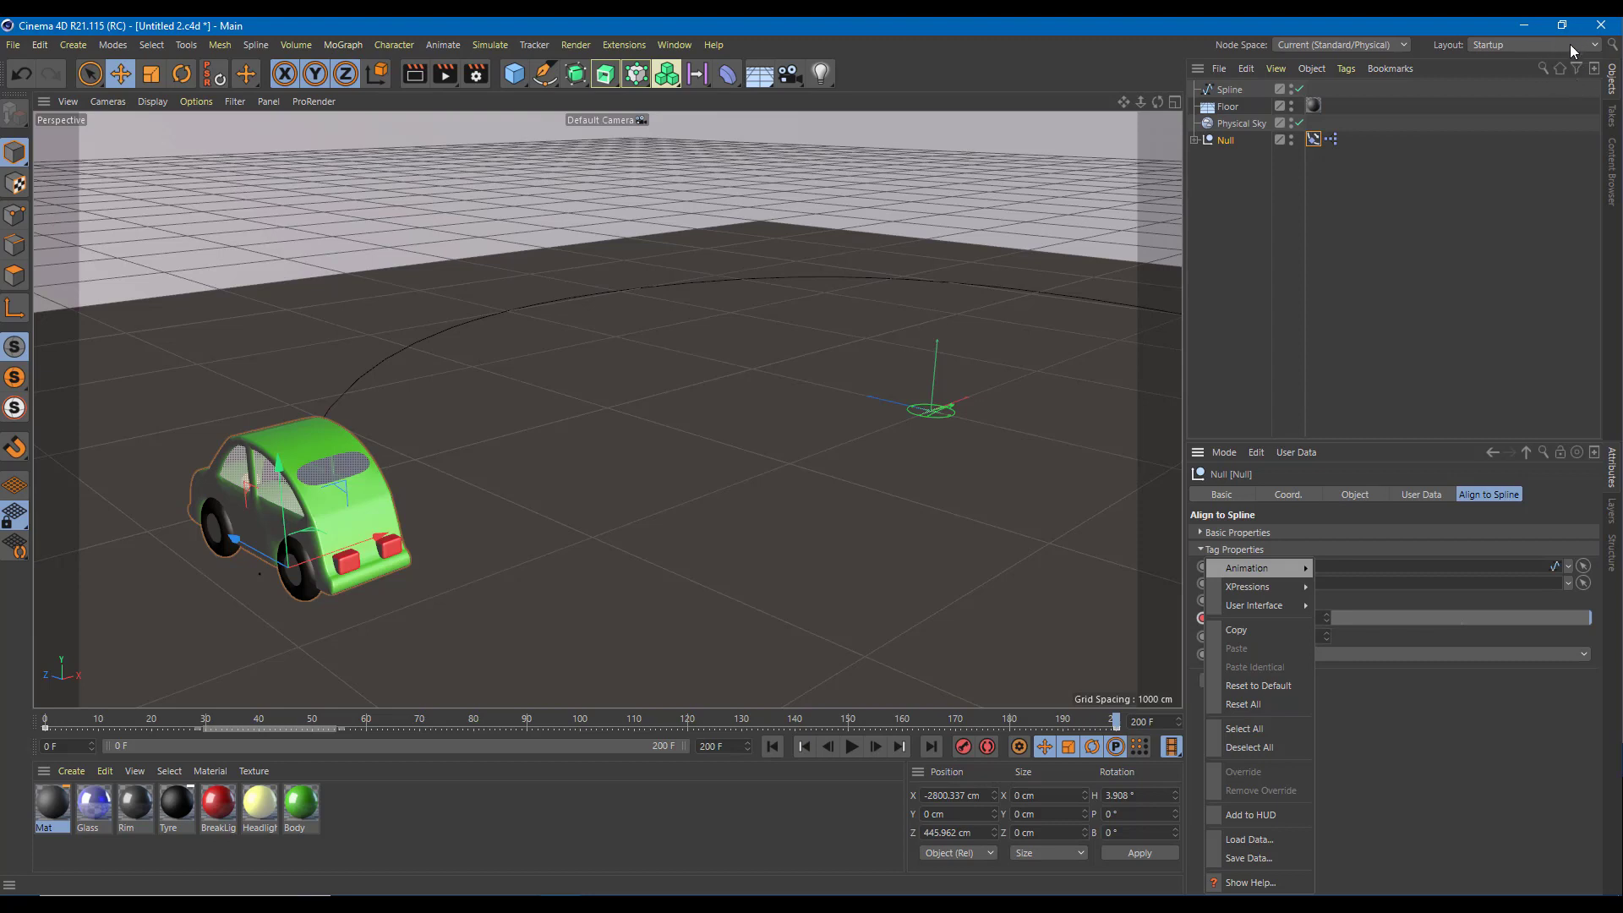
{"action": "left_click", "coordinate": [1534, 46]}
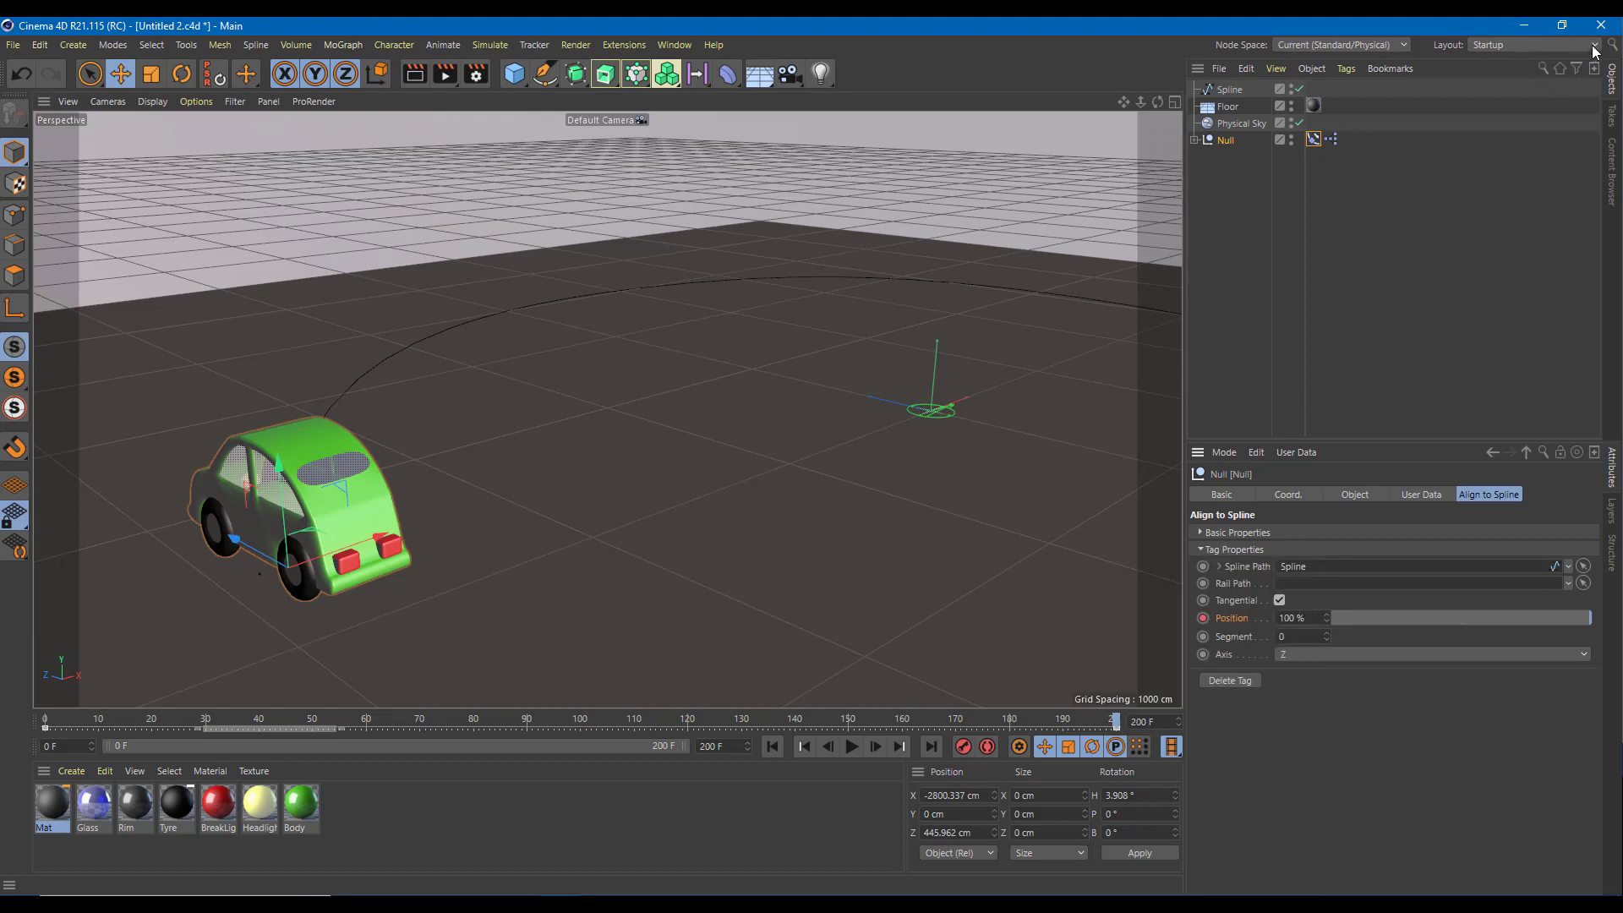
{"action": "left_click", "coordinate": [1510, 44]}
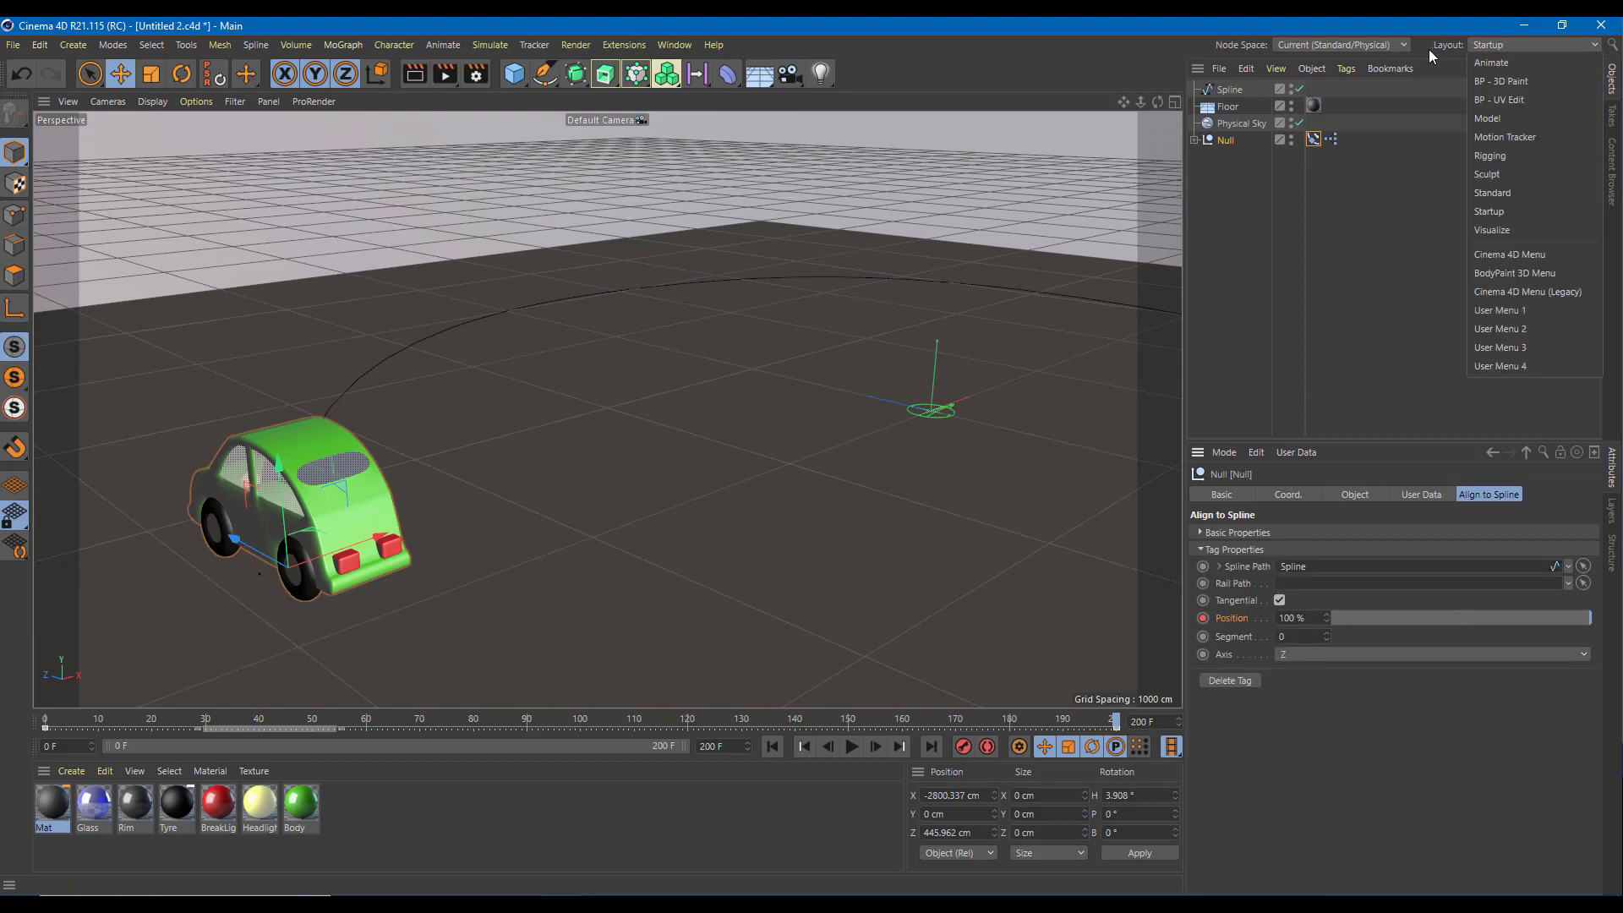
{"action": "left_click", "coordinate": [1526, 63]}
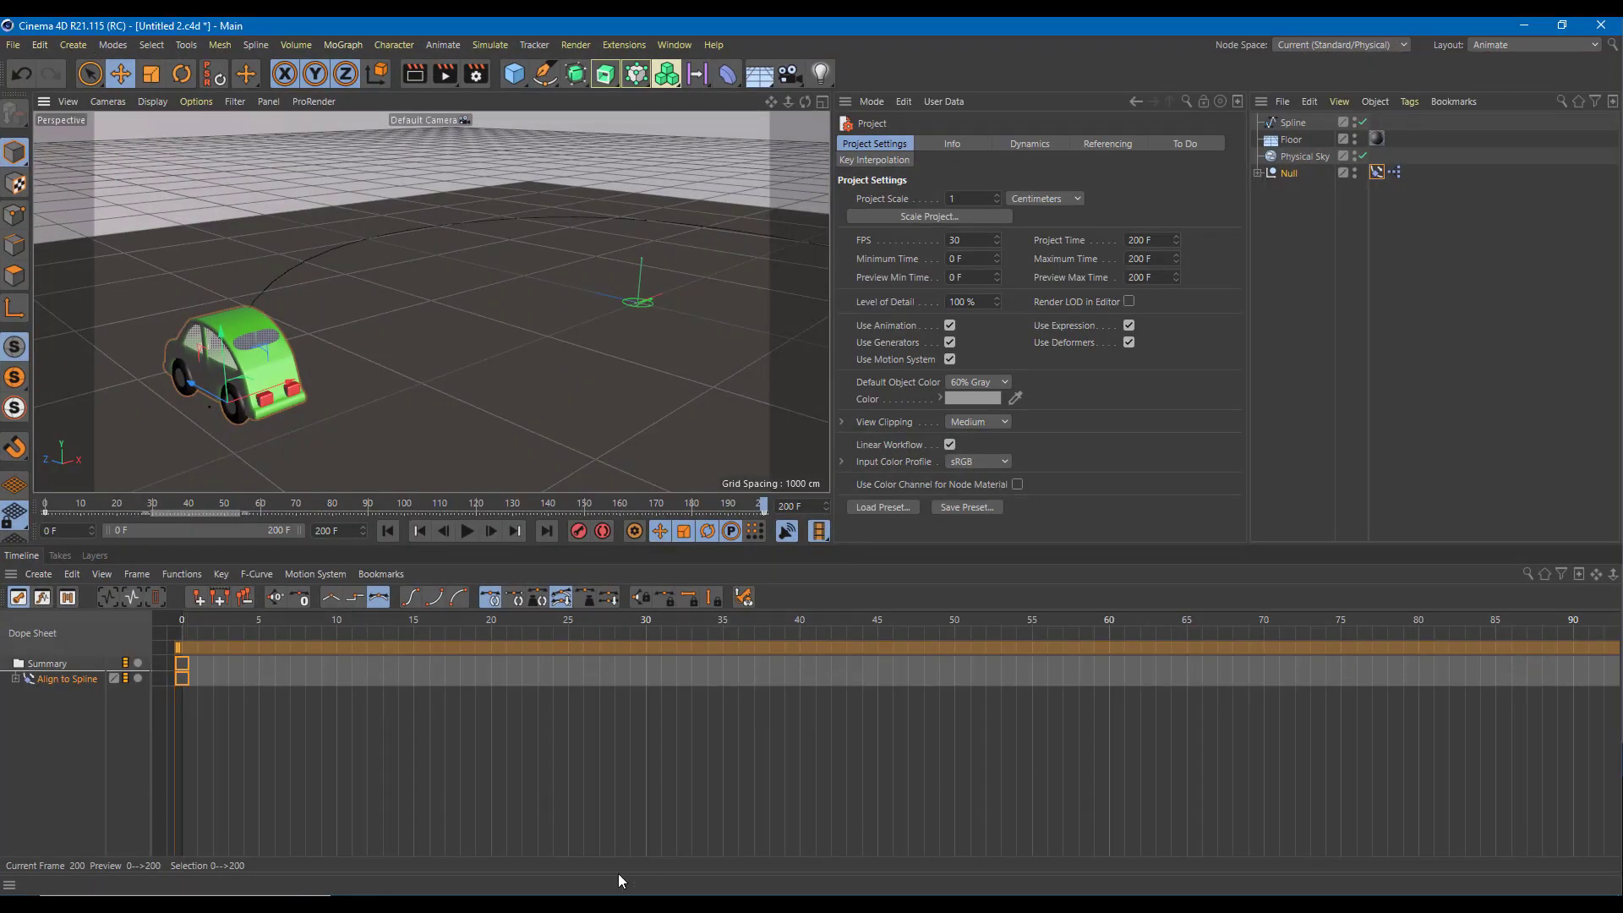
Set the animation Timeline to F-Curve Mode for the Align to Spline tag.
{"action": "left_click", "coordinate": [587, 762]}
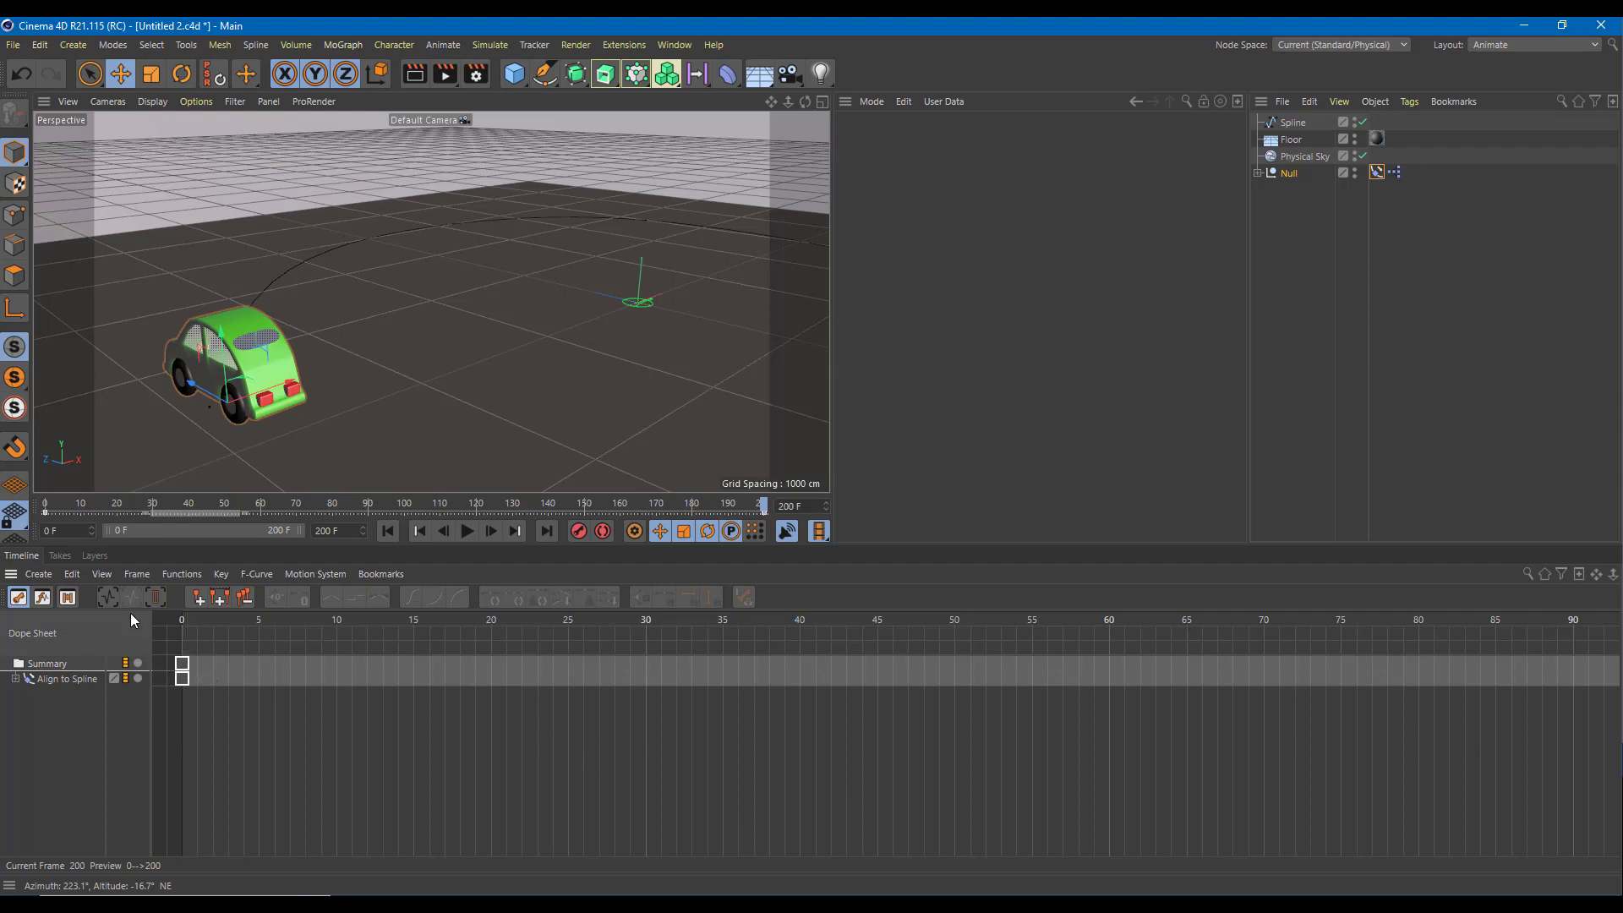
{"action": "left_click", "coordinate": [100, 575]}
{"action": "left_click", "coordinate": [75, 573]}
{"action": "left_click", "coordinate": [102, 575]}
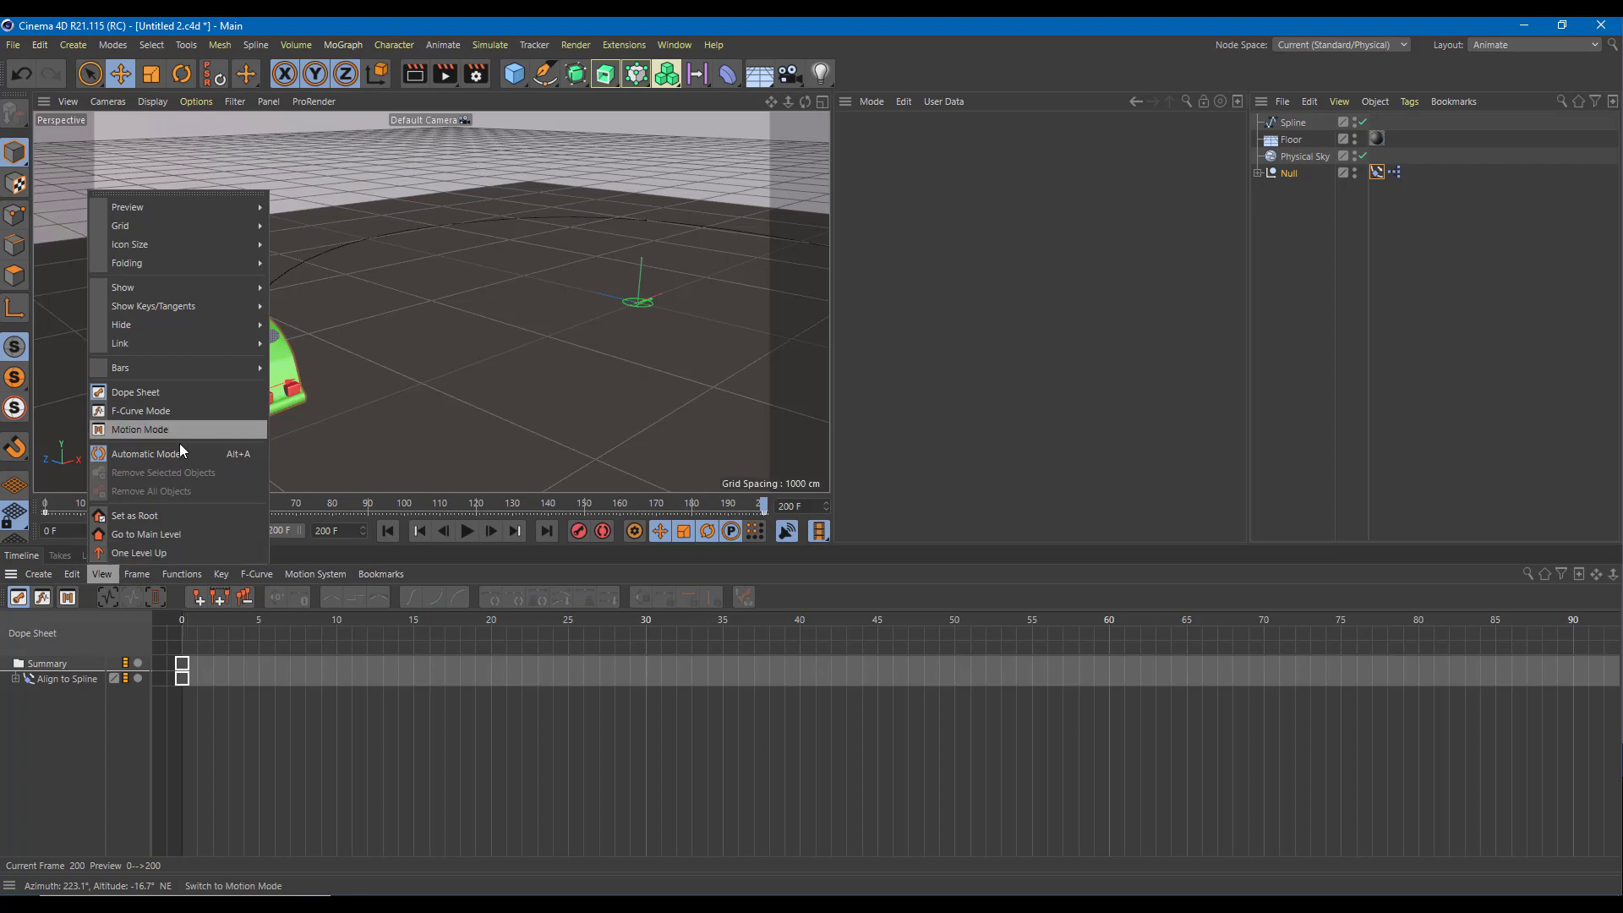
{"action": "left_click", "coordinate": [167, 410]}
{"action": "scroll", "coordinate": [552, 765], "scroll_direction": "down", "scroll_amount": 4}
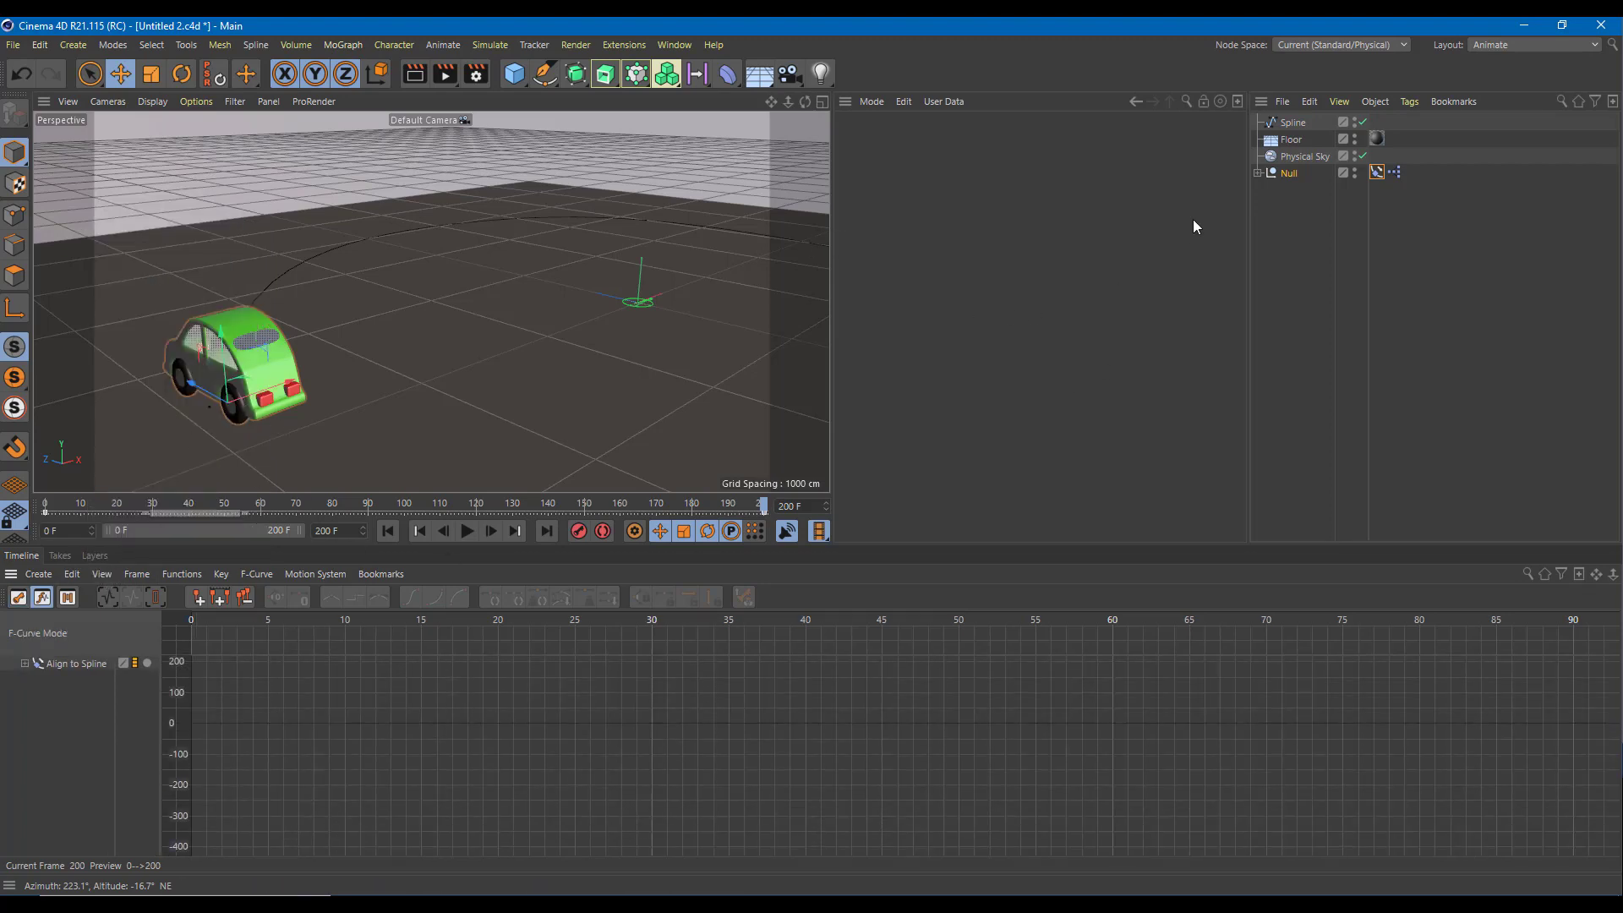
Display the Align to Spline Position track's curve and delete its 100% key at frame 200.
{"action": "left_click", "coordinate": [1291, 173]}
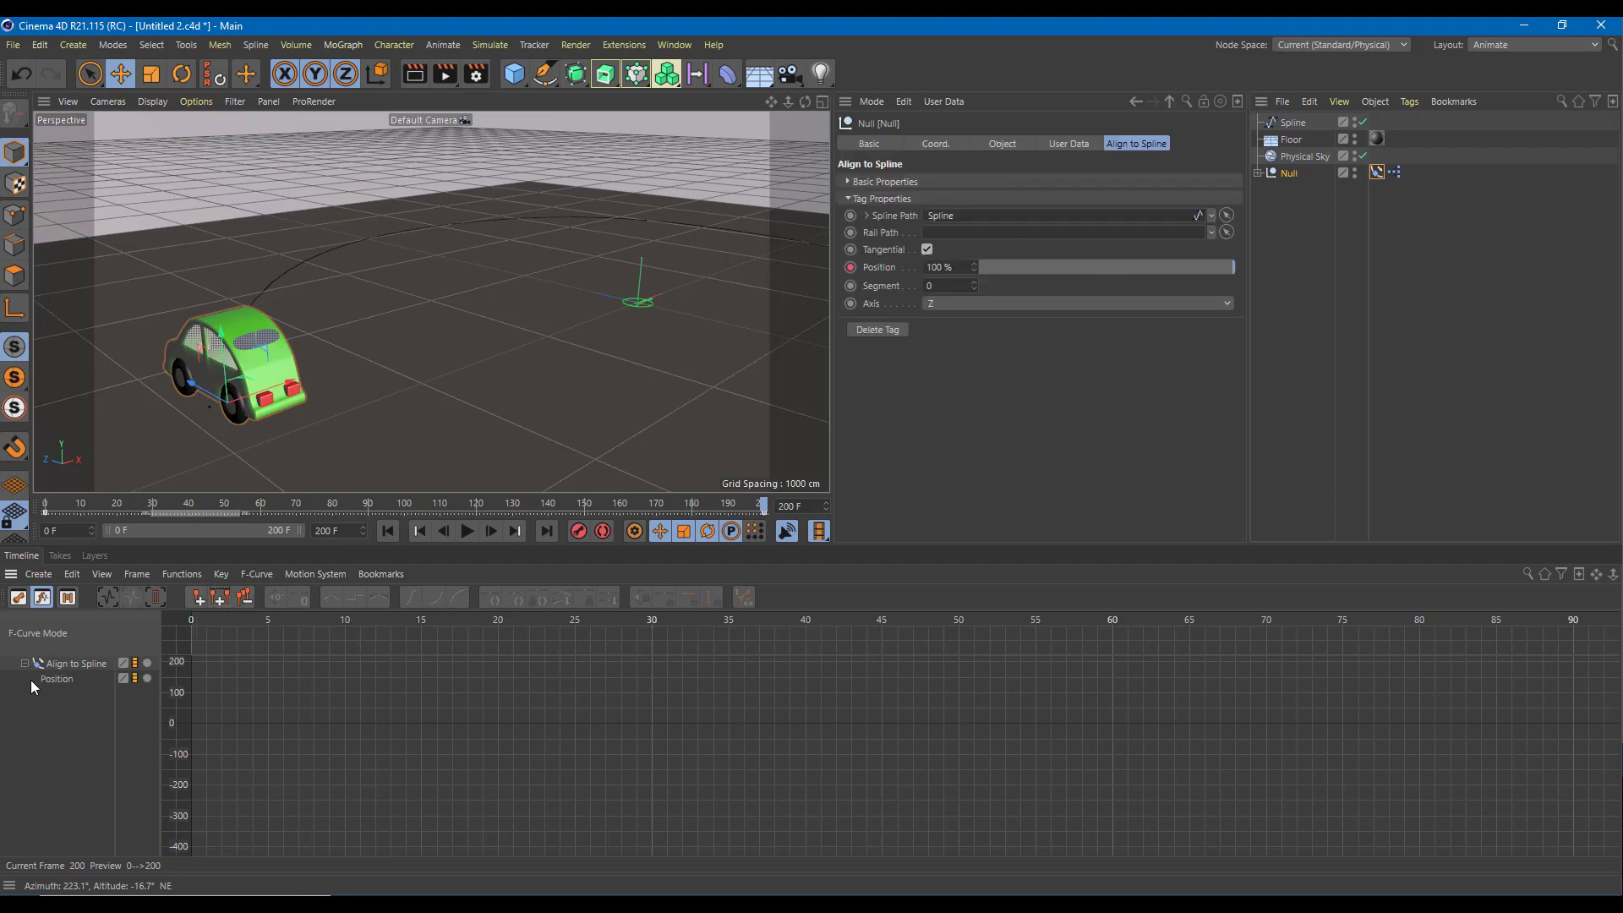
{"action": "left_click", "coordinate": [51, 681]}
{"action": "scroll", "coordinate": [930, 718], "scroll_direction": "down", "scroll_amount": 10}
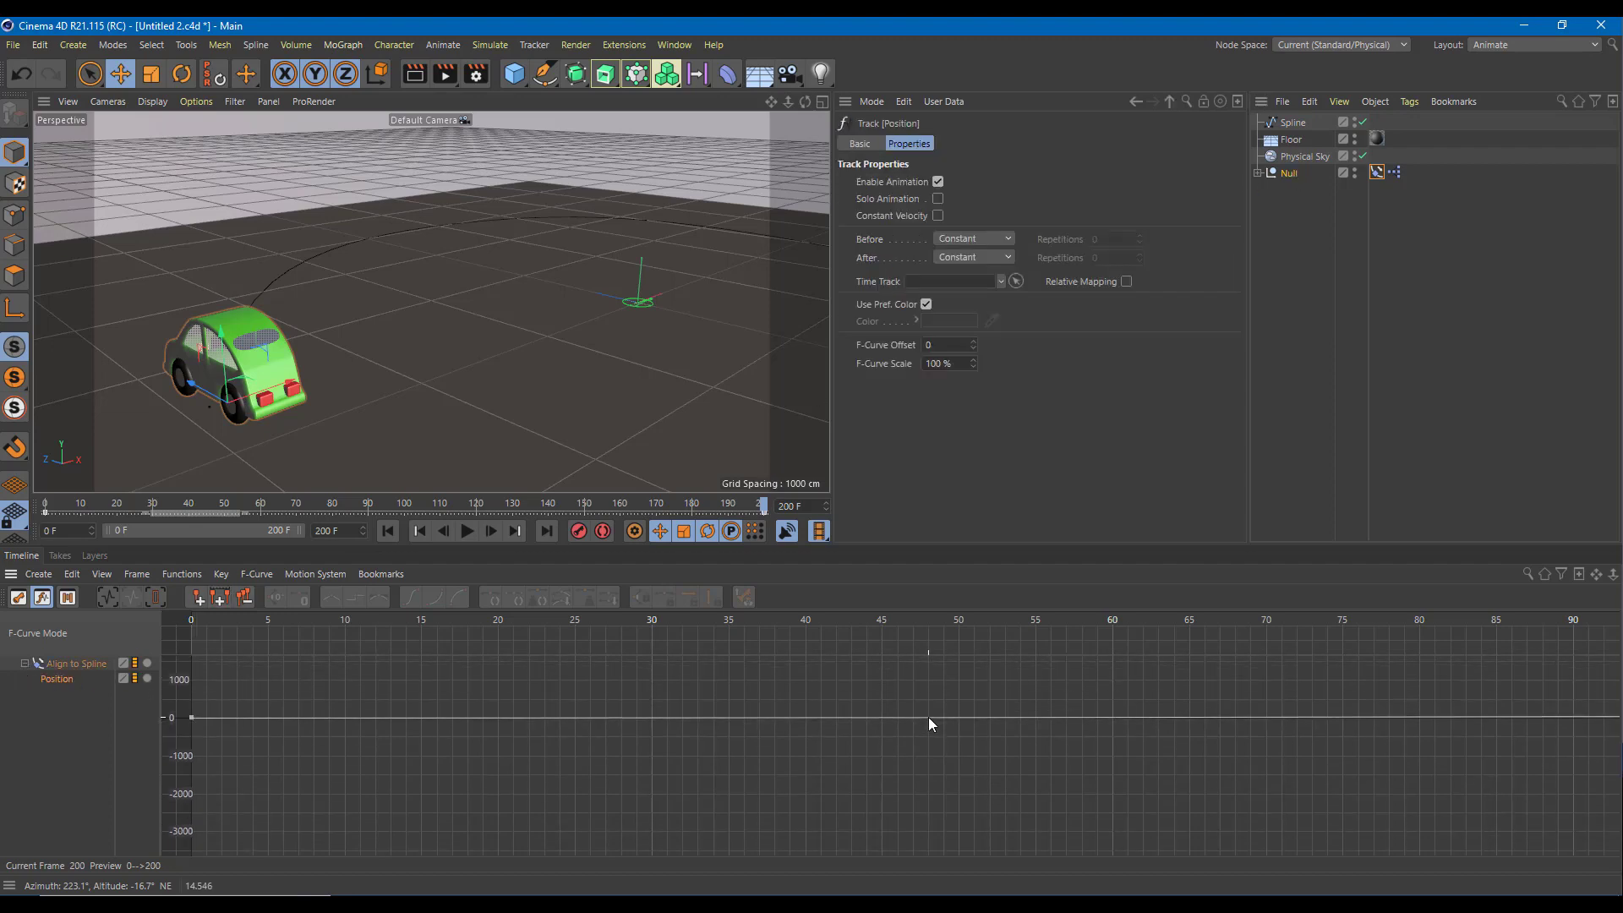
{"action": "scroll", "coordinate": [926, 718], "scroll_direction": "down", "scroll_amount": 3}
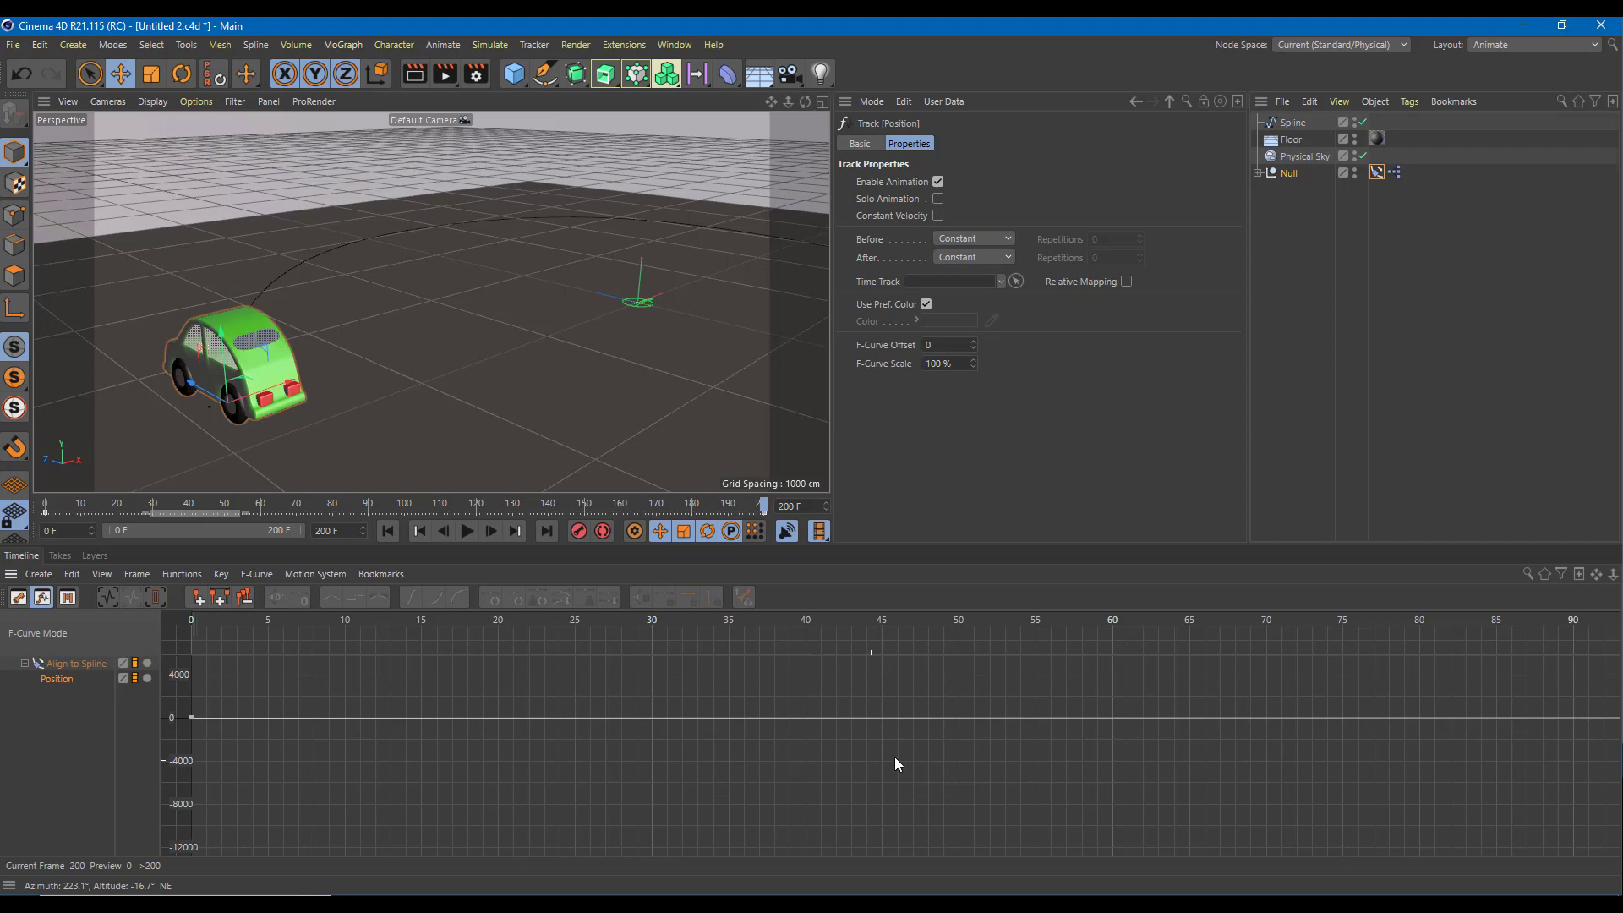
{"action": "middle_click_drag", "start_coordinate": [1387, 765], "coordinate": [584, 763], "text": "alt"}
{"action": "scroll", "coordinate": [1406, 767], "scroll_direction": "right", "scroll_amount": 8}
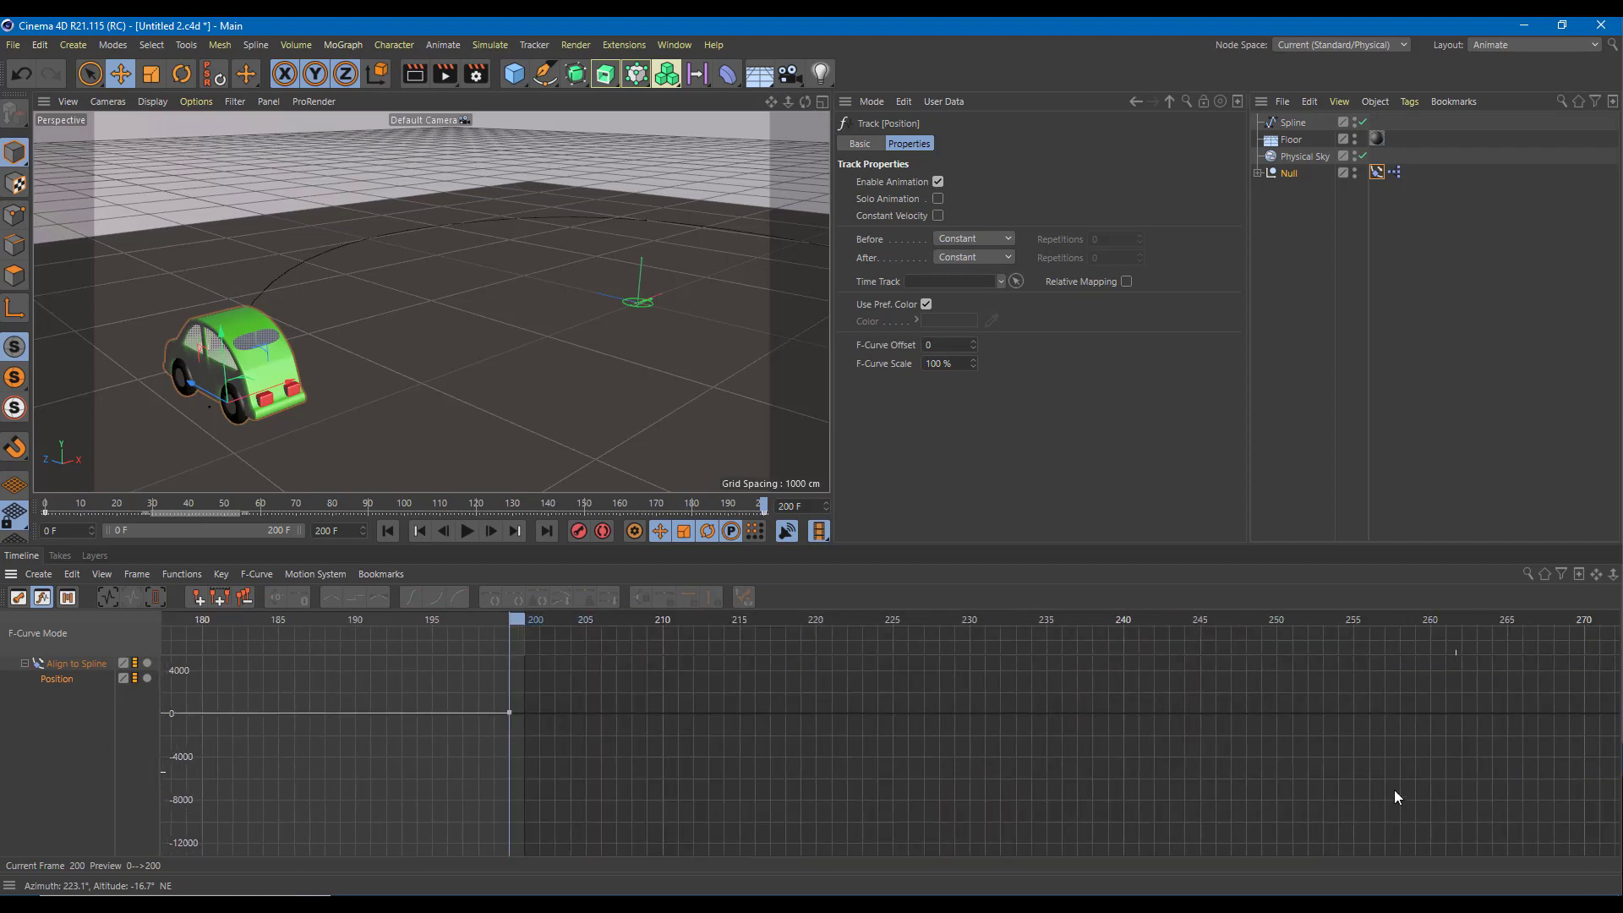
{"action": "left_click", "coordinate": [510, 714]}
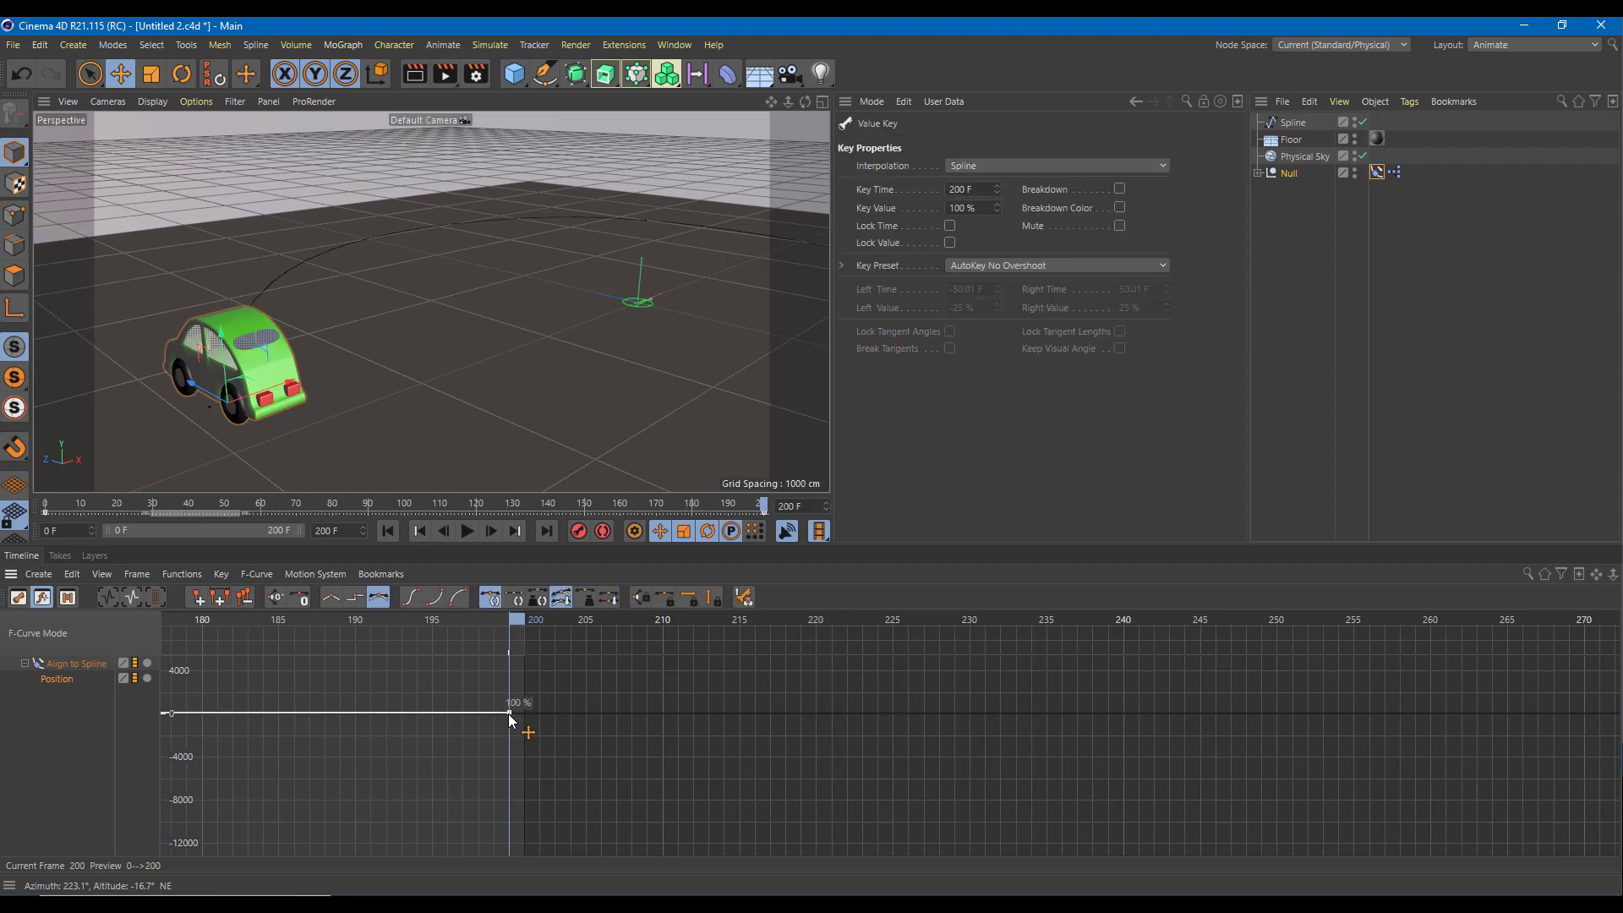
{"action": "key", "text": "Delete"}
Change the workspace to the Standard layout.
{"action": "left_click_drag", "start_coordinate": [663, 465], "coordinate": [469, 347], "text": "alt"}
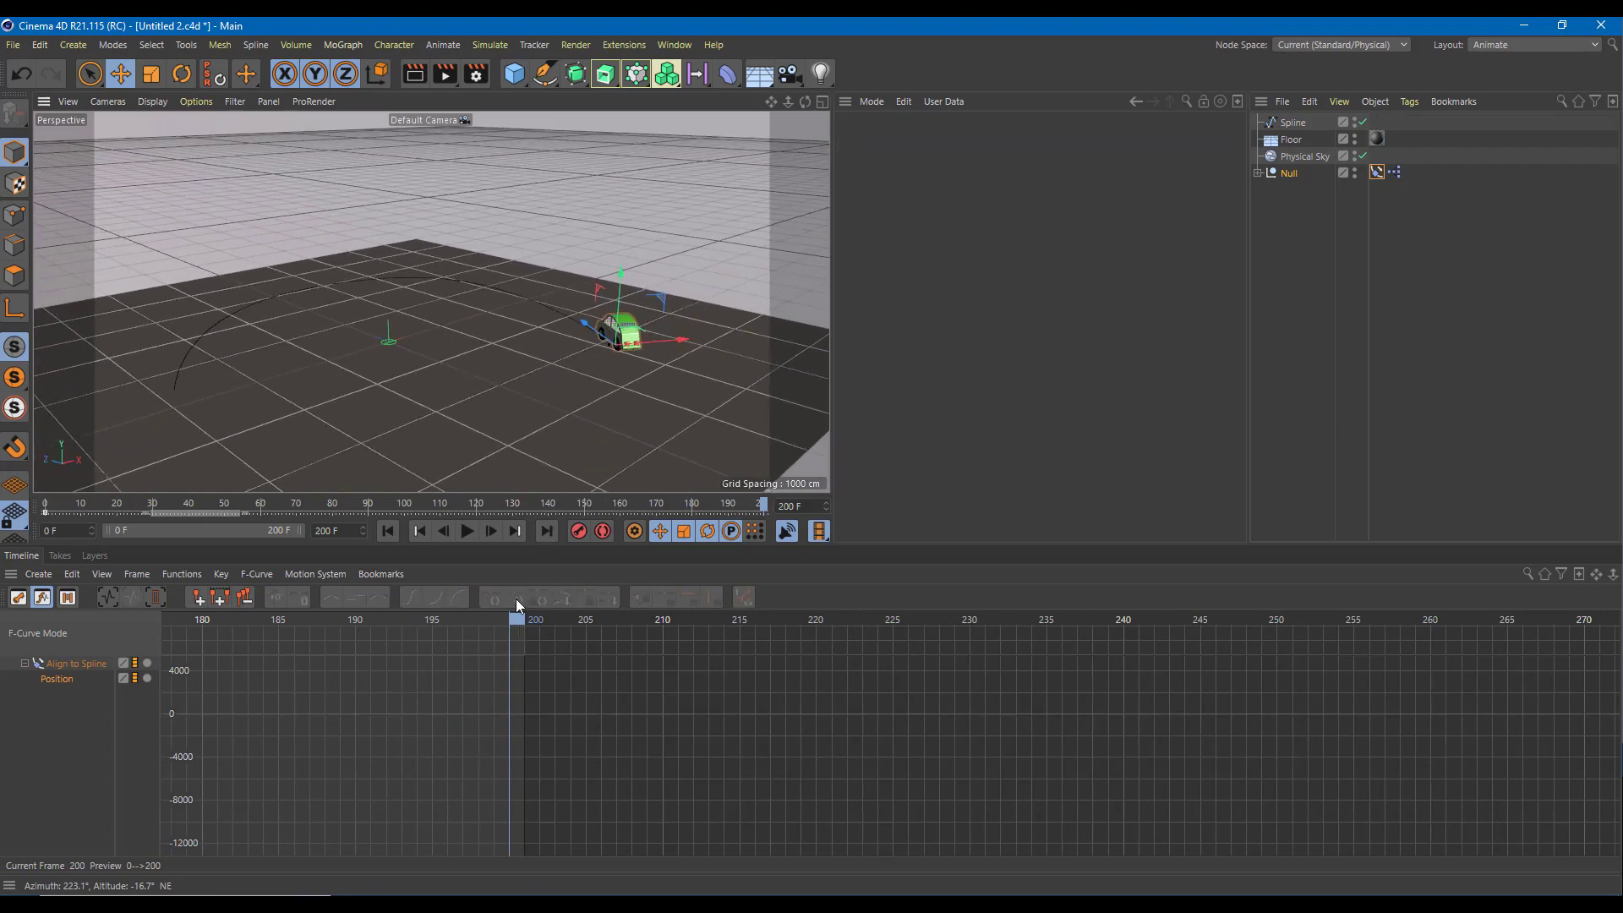
{"action": "left_click", "coordinate": [1492, 46]}
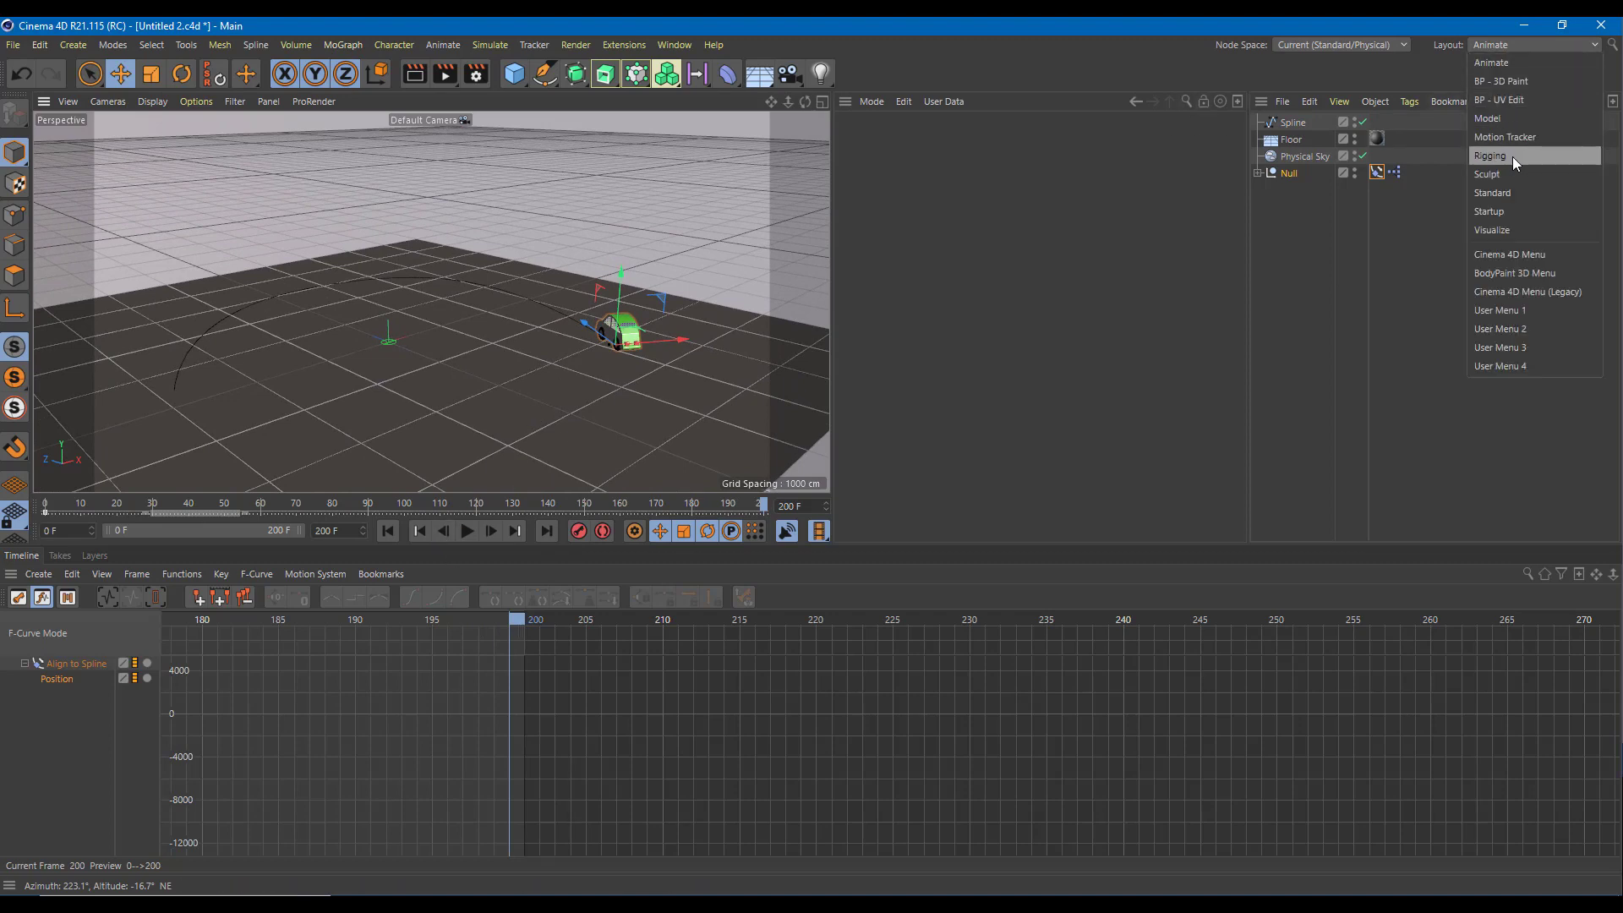
{"action": "left_click", "coordinate": [1517, 193]}
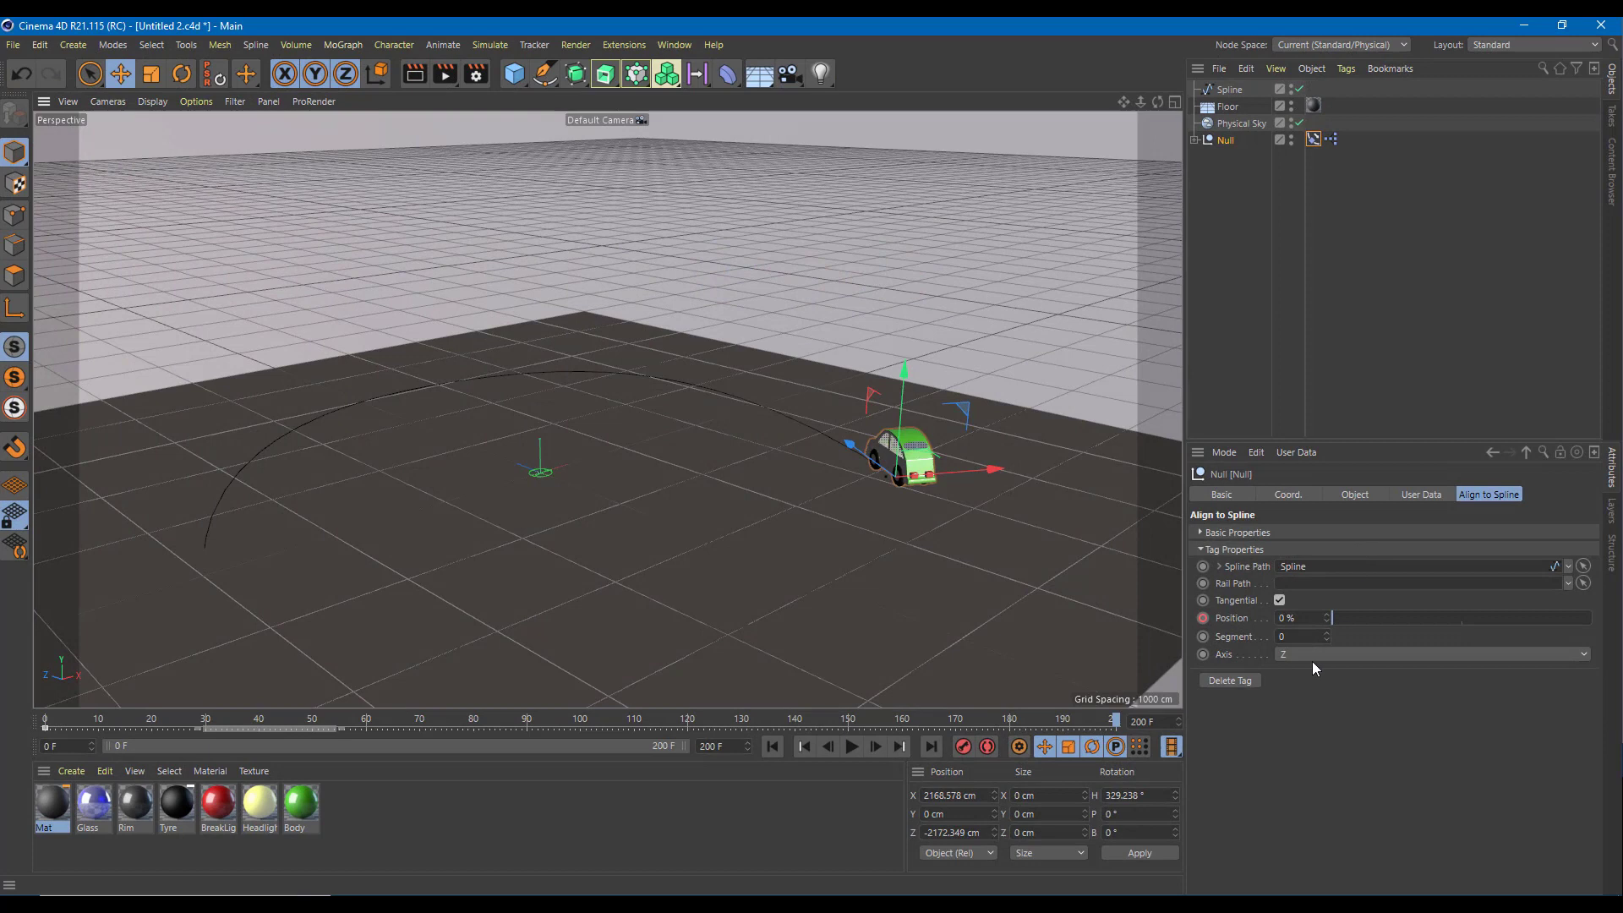
Keyframe the Align to Spline Position at frame 200 with the car slightly short of the spline's end.
{"action": "left_click_drag", "start_coordinate": [1342, 623], "coordinate": [1375, 622]}
{"action": "left_click", "coordinate": [706, 720]}
{"action": "left_click_drag", "start_coordinate": [706, 720], "coordinate": [533, 721]}
{"action": "left_click_drag", "start_coordinate": [1377, 622], "coordinate": [1562, 623]}
{"action": "left_click", "coordinate": [1202, 618]}
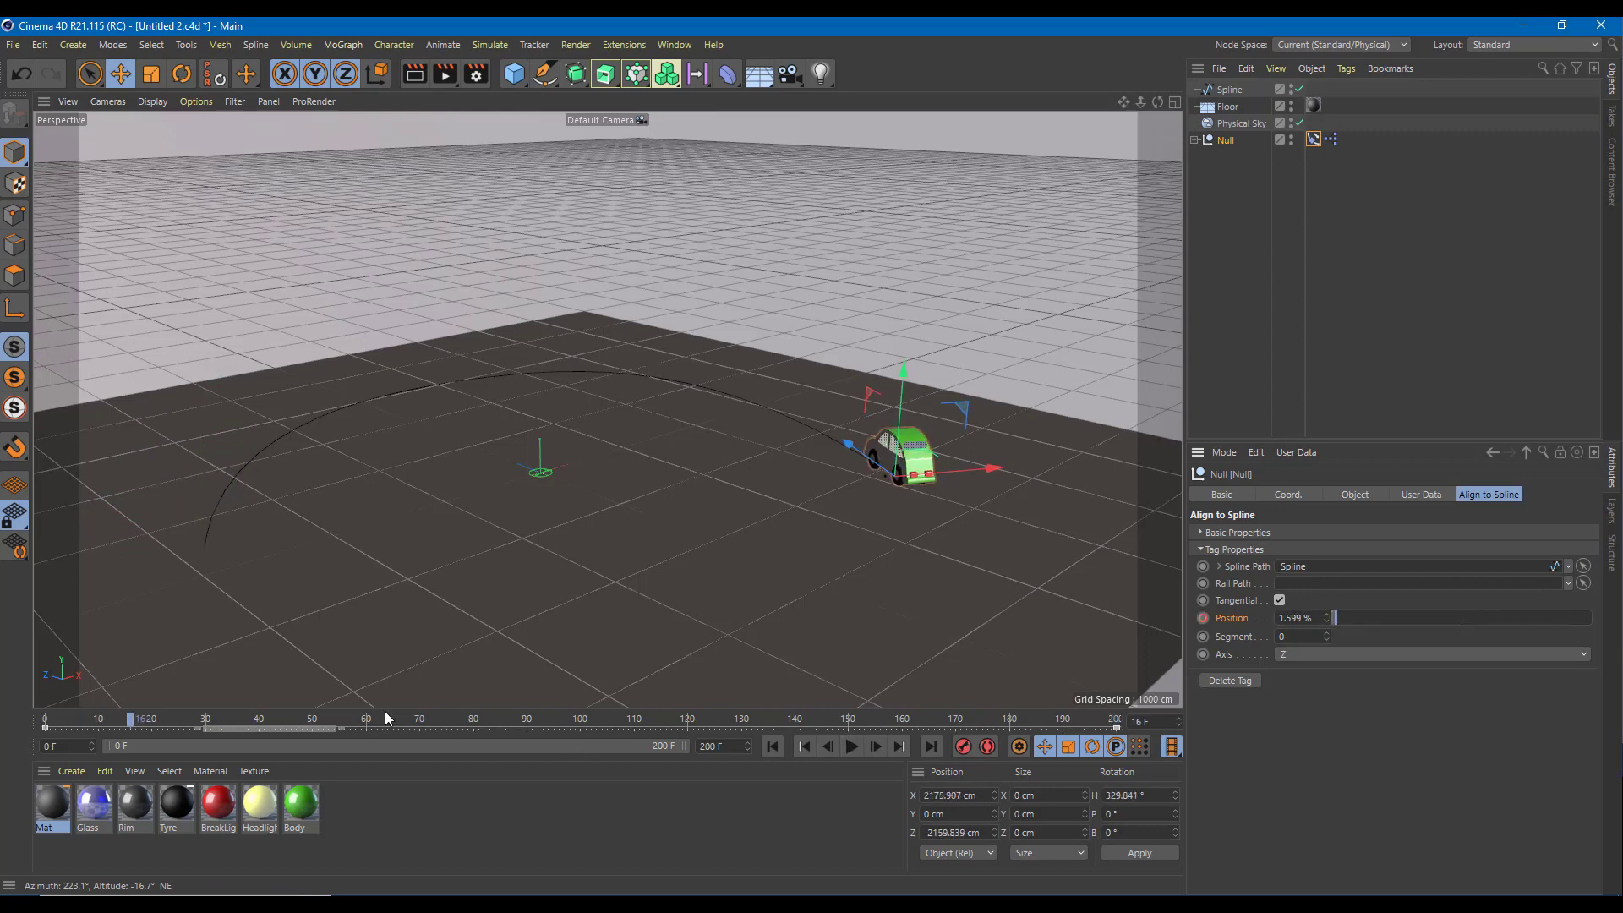
Keyframe the Null's Turn user data at 0° on frame 36, where the car starts into the curve.
{"action": "scroll", "coordinate": [895, 436], "scroll_direction": "up", "scroll_amount": 8}
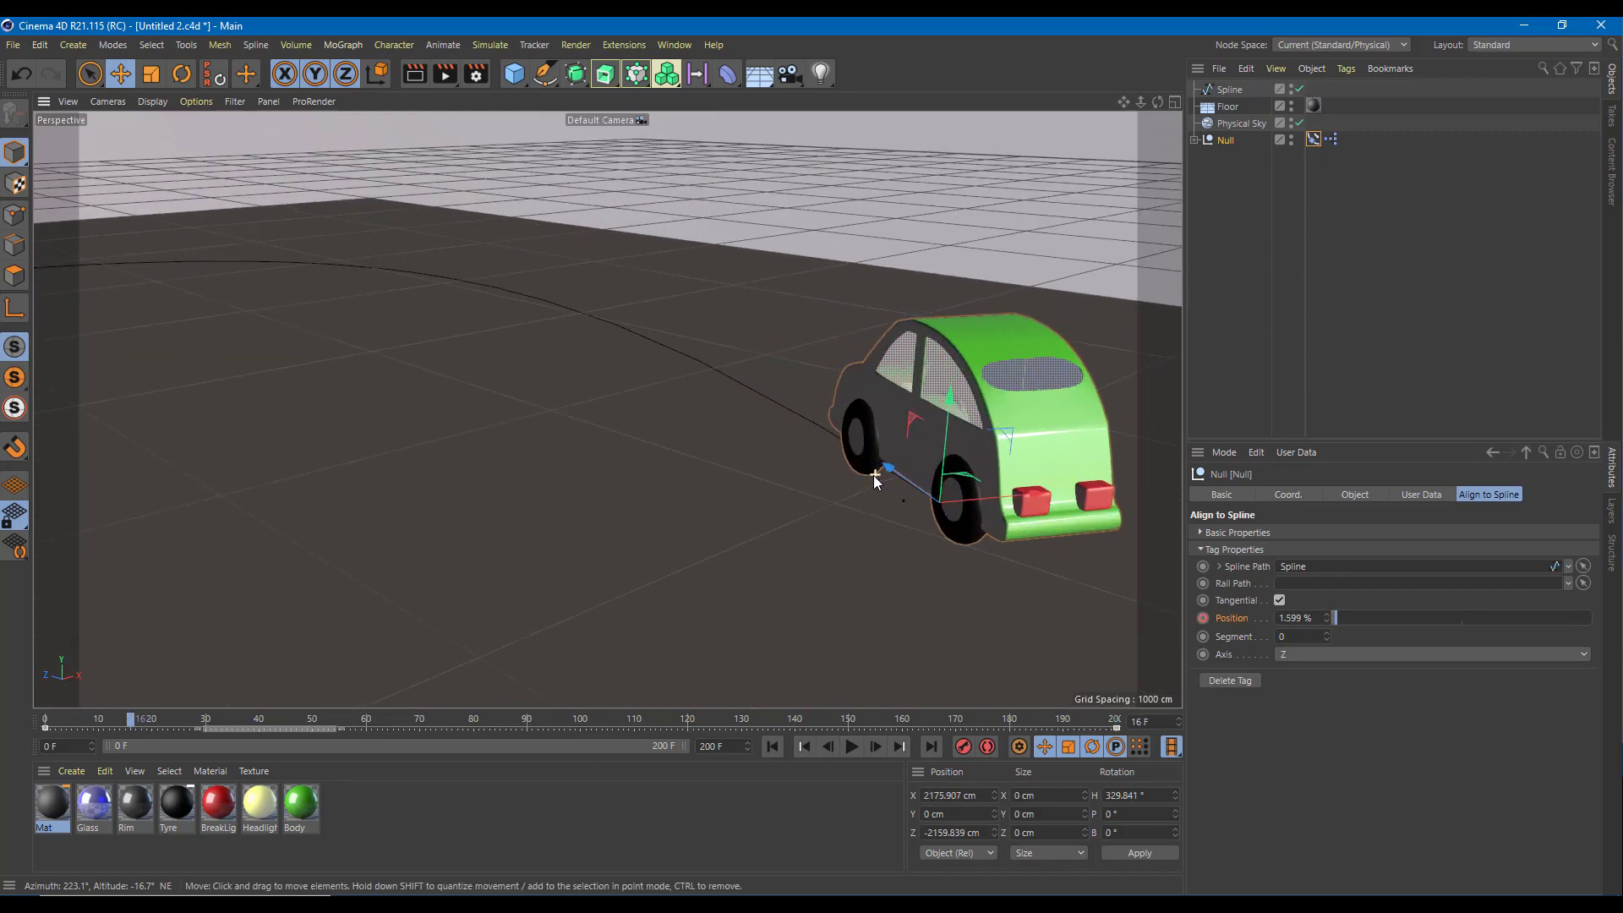
{"action": "scroll", "coordinate": [874, 475], "scroll_direction": "up", "scroll_amount": 3}
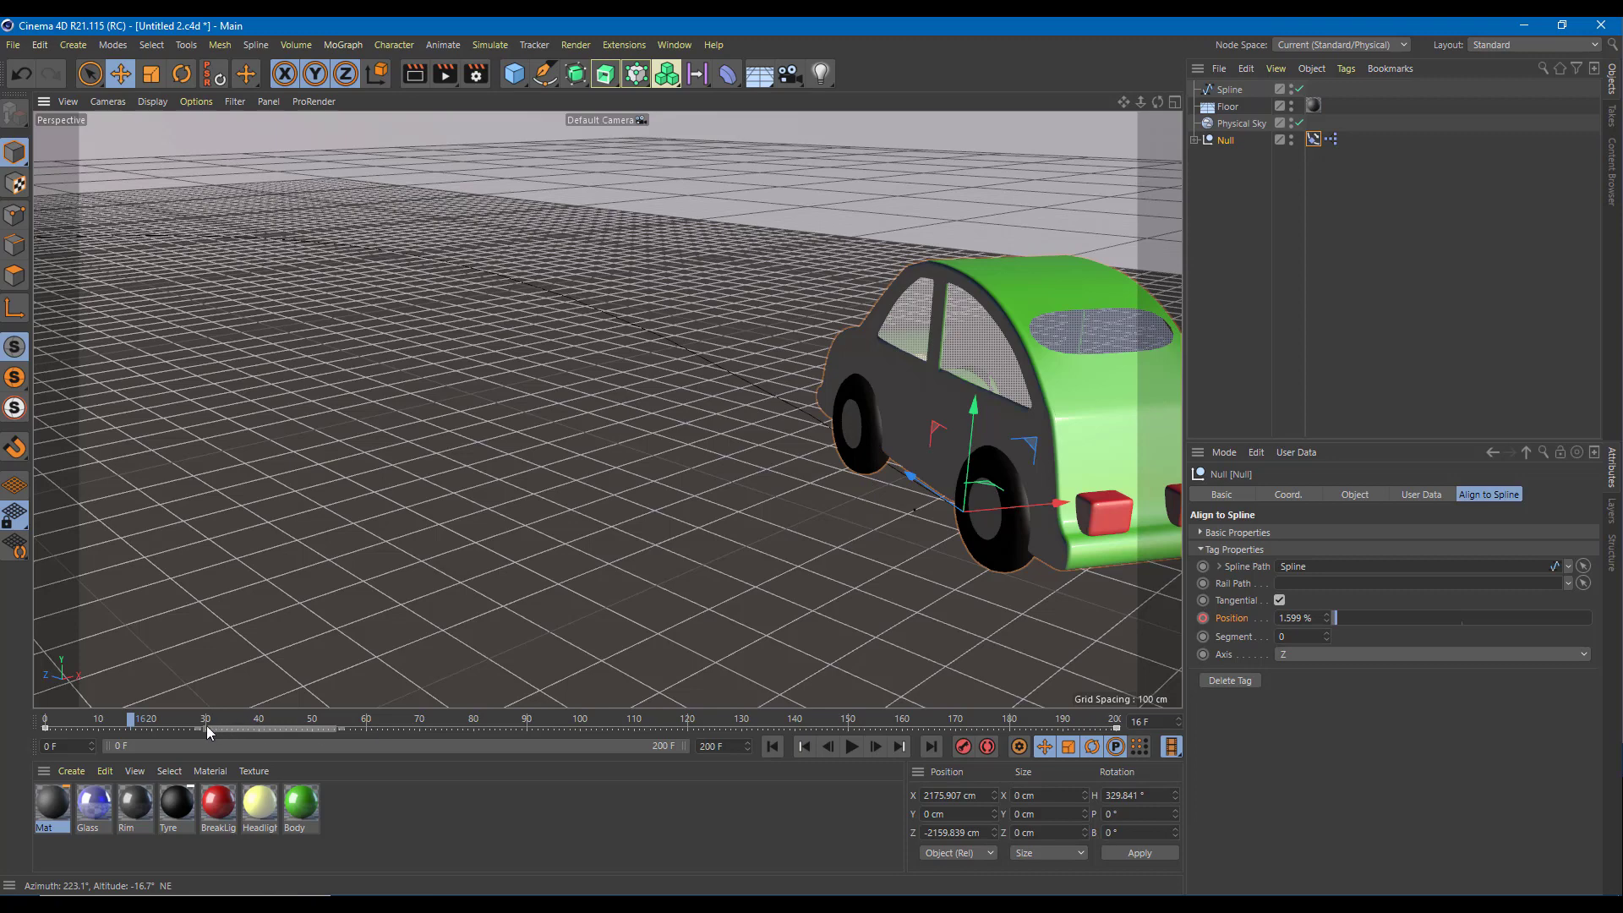
{"action": "left_click_drag", "start_coordinate": [182, 724], "coordinate": [8, 725]}
{"action": "left_click_drag", "start_coordinate": [119, 718], "coordinate": [235, 718]}
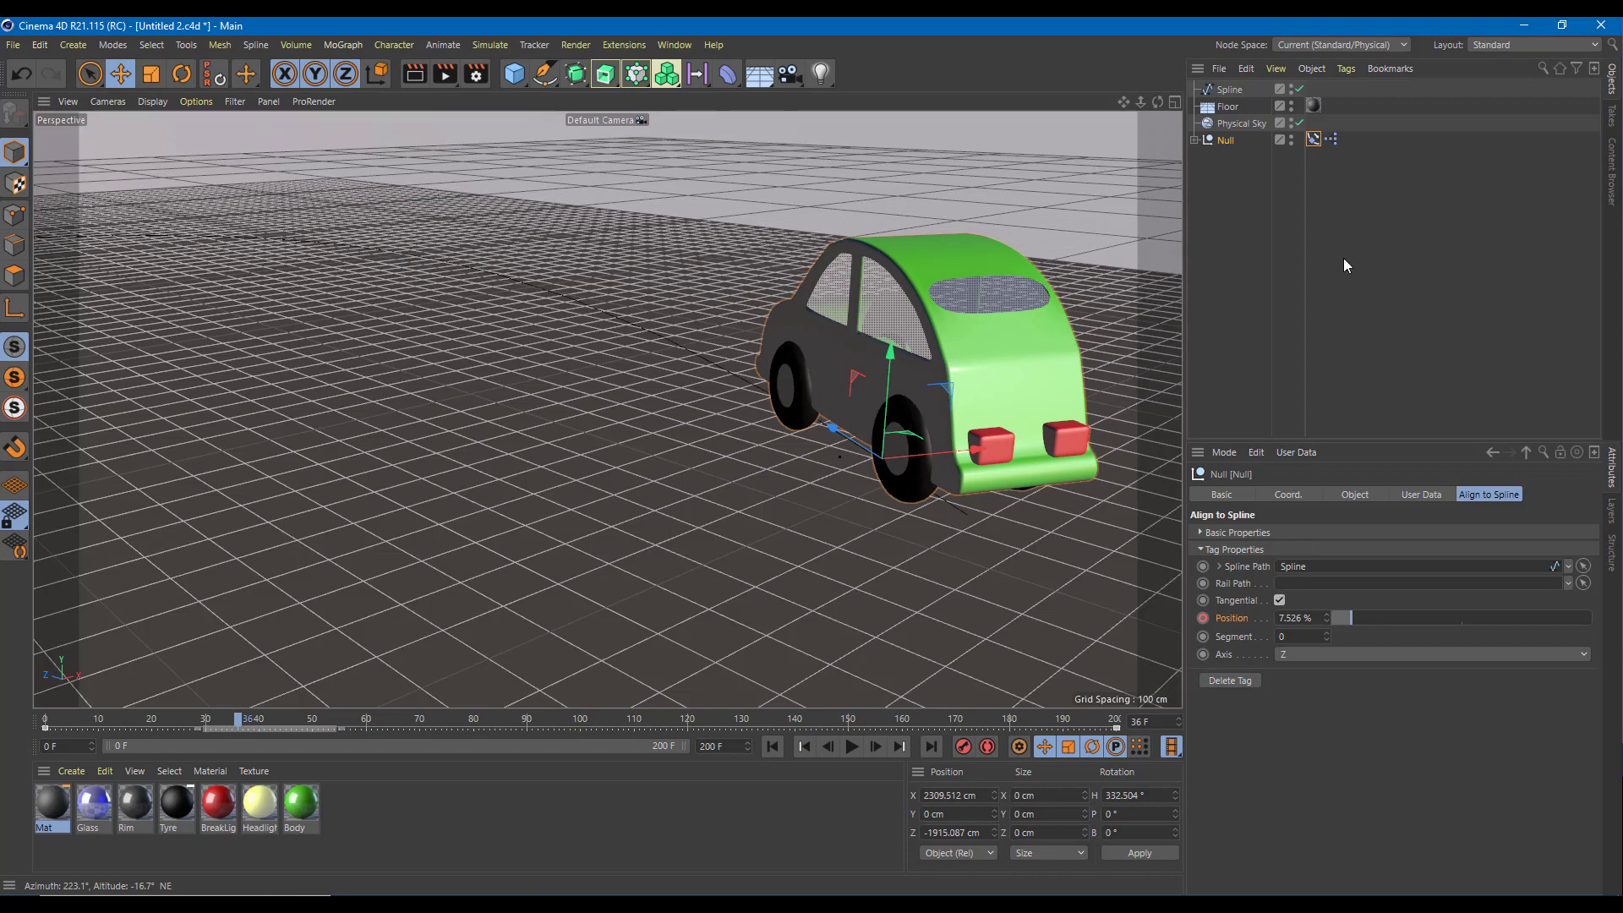
{"action": "left_click", "coordinate": [1420, 495]}
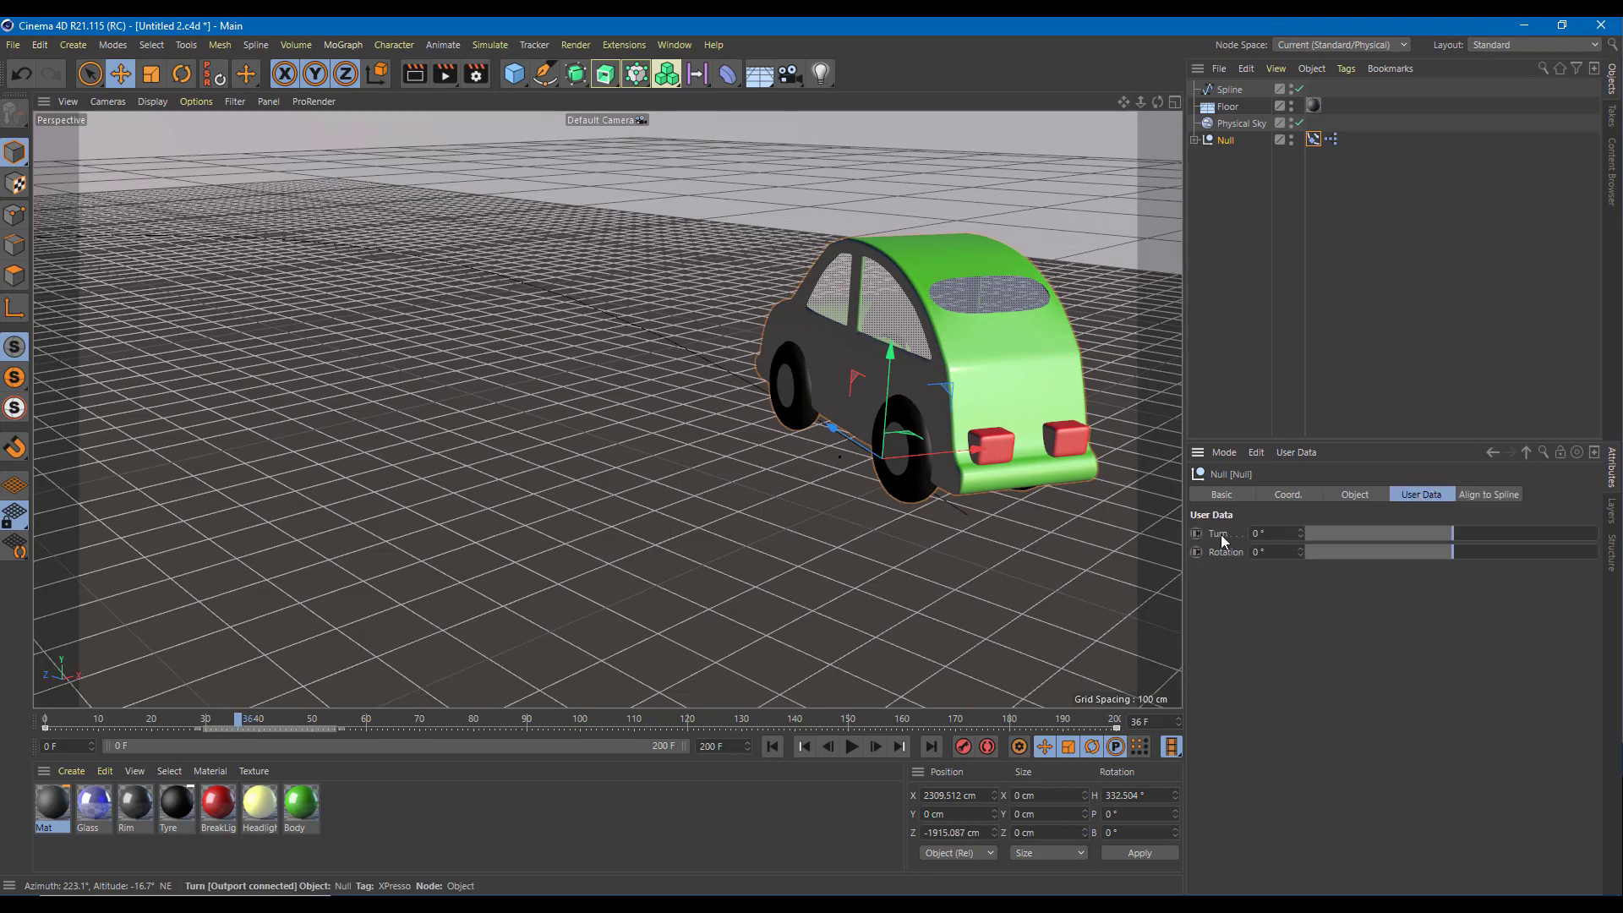
{"action": "left_click", "coordinate": [1197, 533]}
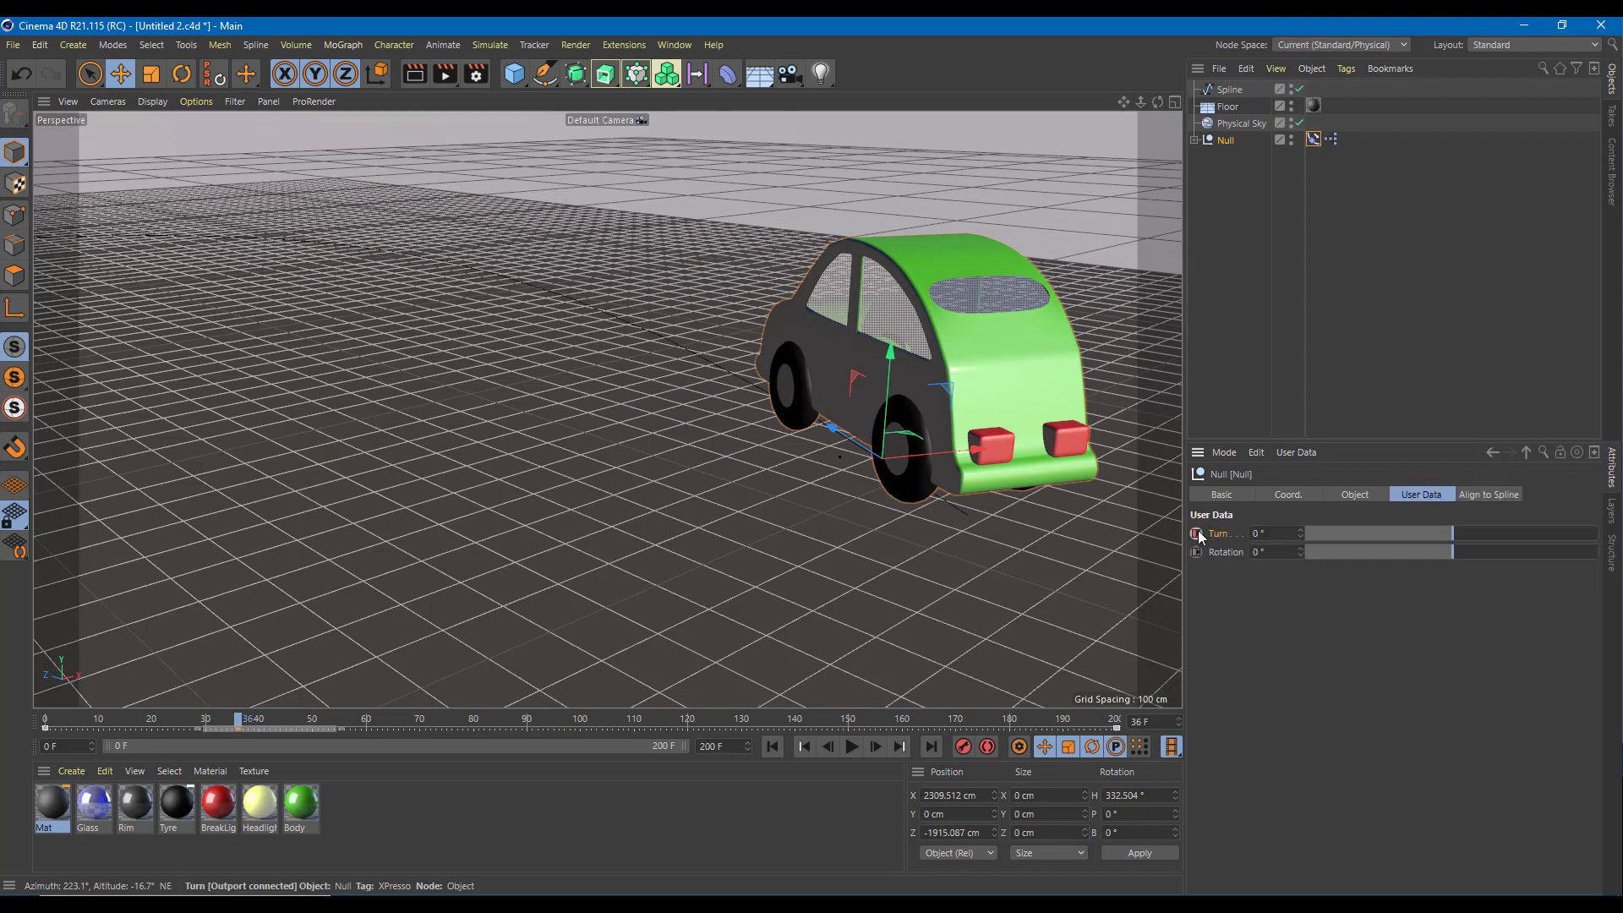
Keyframe the Null's Turn user data at 30° on frame 67.
{"action": "left_click", "coordinate": [251, 720]}
{"action": "left_click_drag", "start_coordinate": [251, 723], "coordinate": [406, 731]}
{"action": "left_click_drag", "start_coordinate": [1467, 535], "coordinate": [1499, 536]}
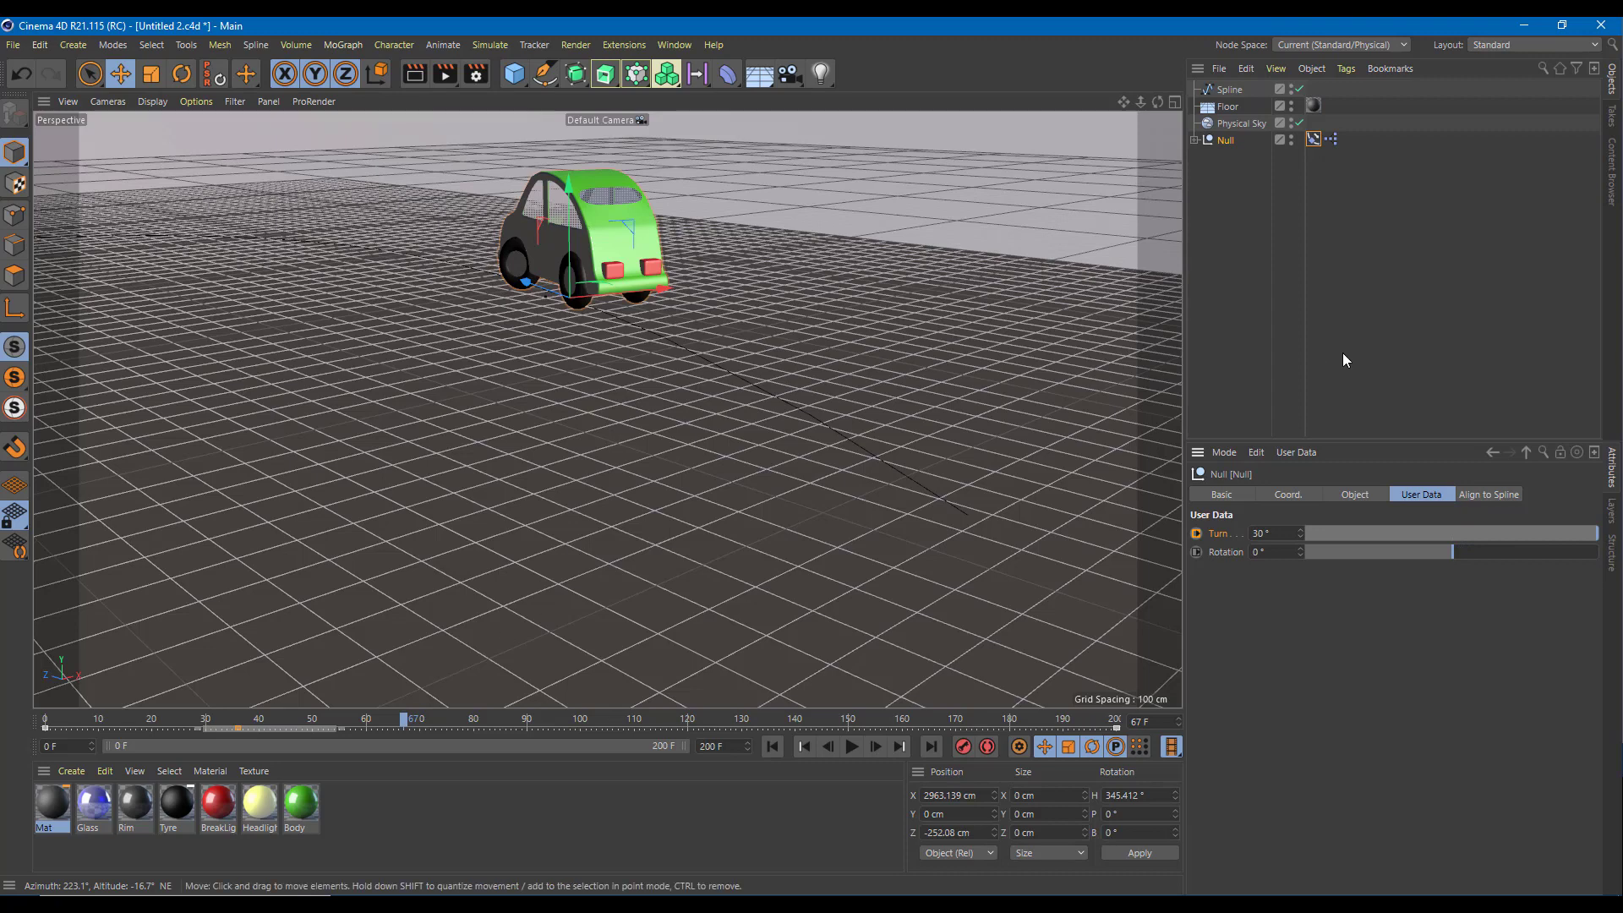
{"action": "left_click", "coordinate": [1196, 533]}
Keyframe the Null's Rotation user data on frame 0 and set it to -1000°.
{"action": "left_click_drag", "start_coordinate": [380, 717], "coordinate": [45, 718]}
{"action": "left_click", "coordinate": [1197, 552]}
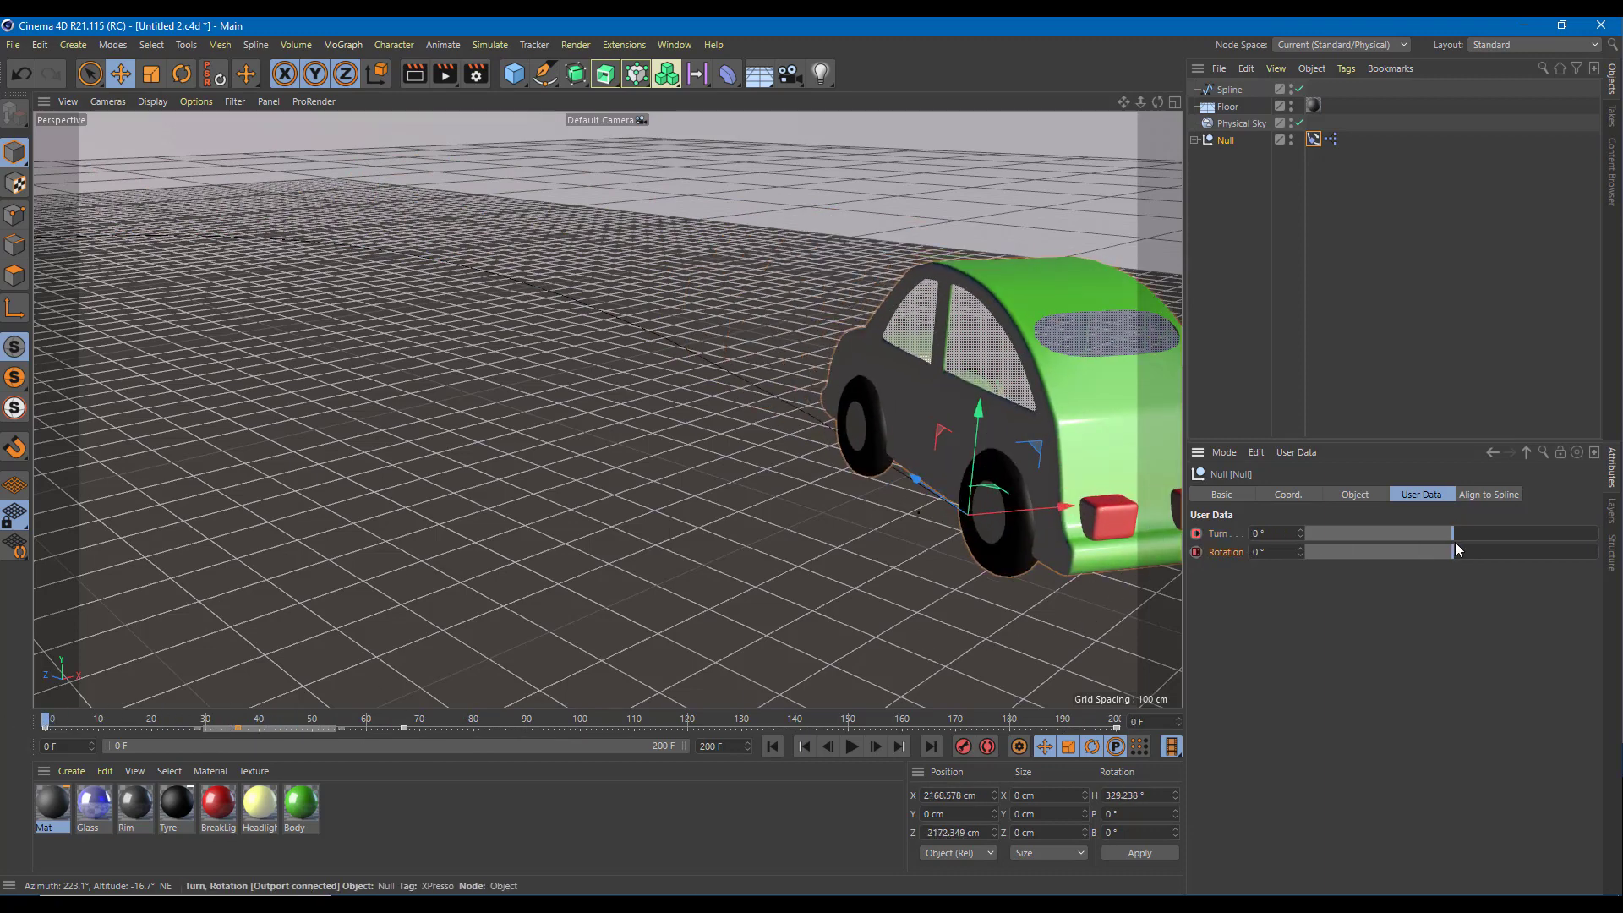
{"action": "left_click_drag", "start_coordinate": [1382, 558], "coordinate": [1235, 565]}
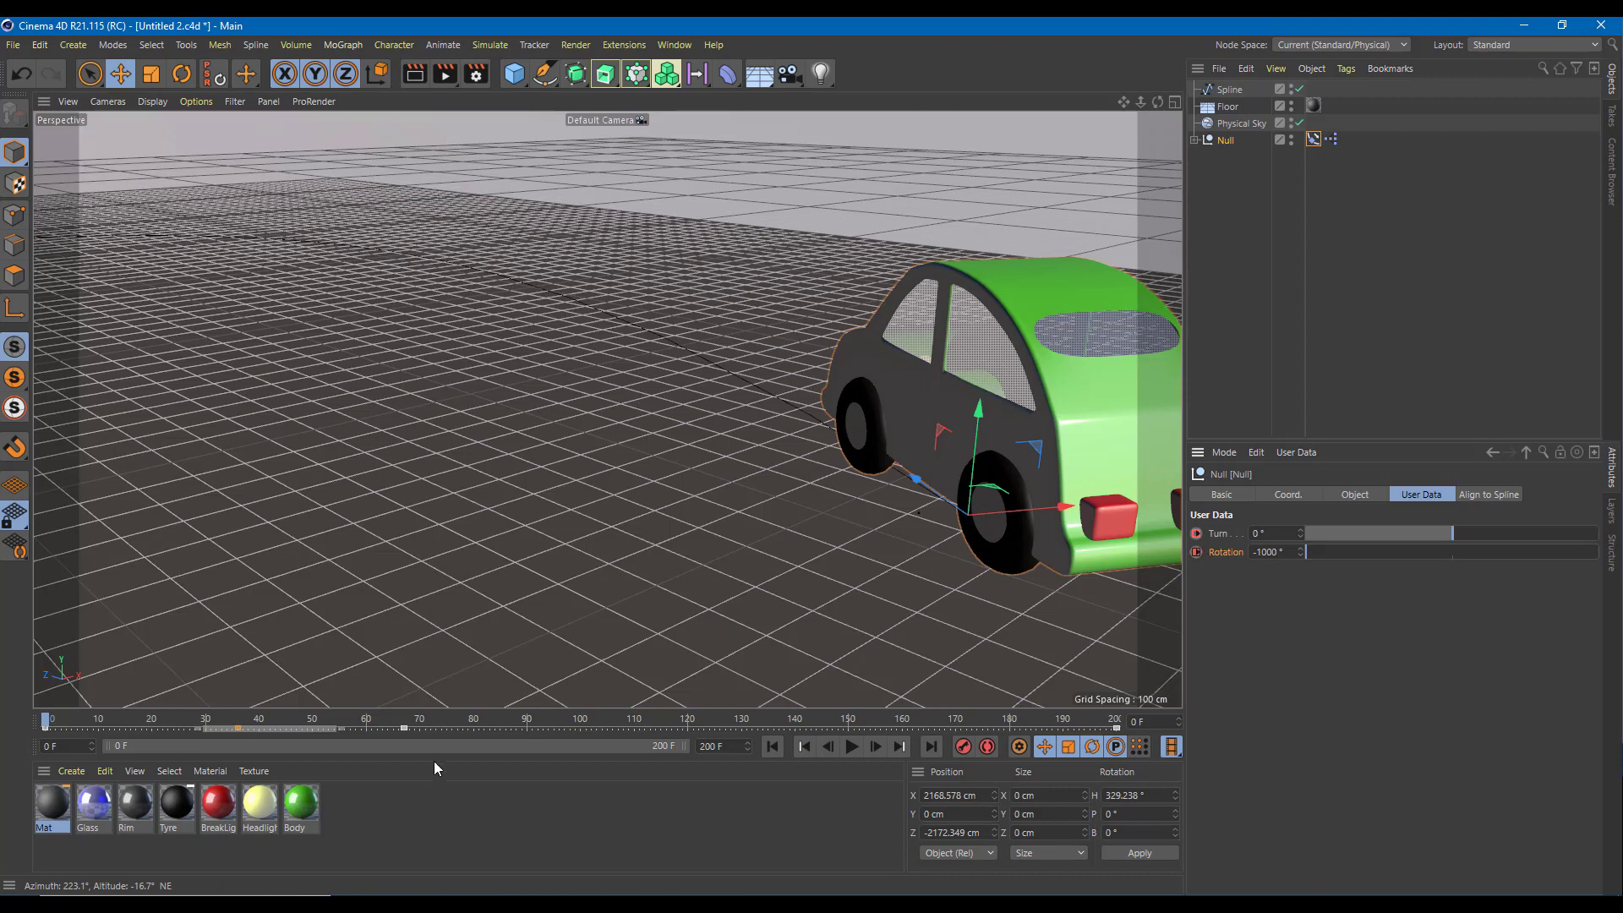
Raise the Null's Rotation user data to the maximum on frame 200 and keyframe it.
{"action": "left_click_drag", "start_coordinate": [54, 725], "coordinate": [920, 702]}
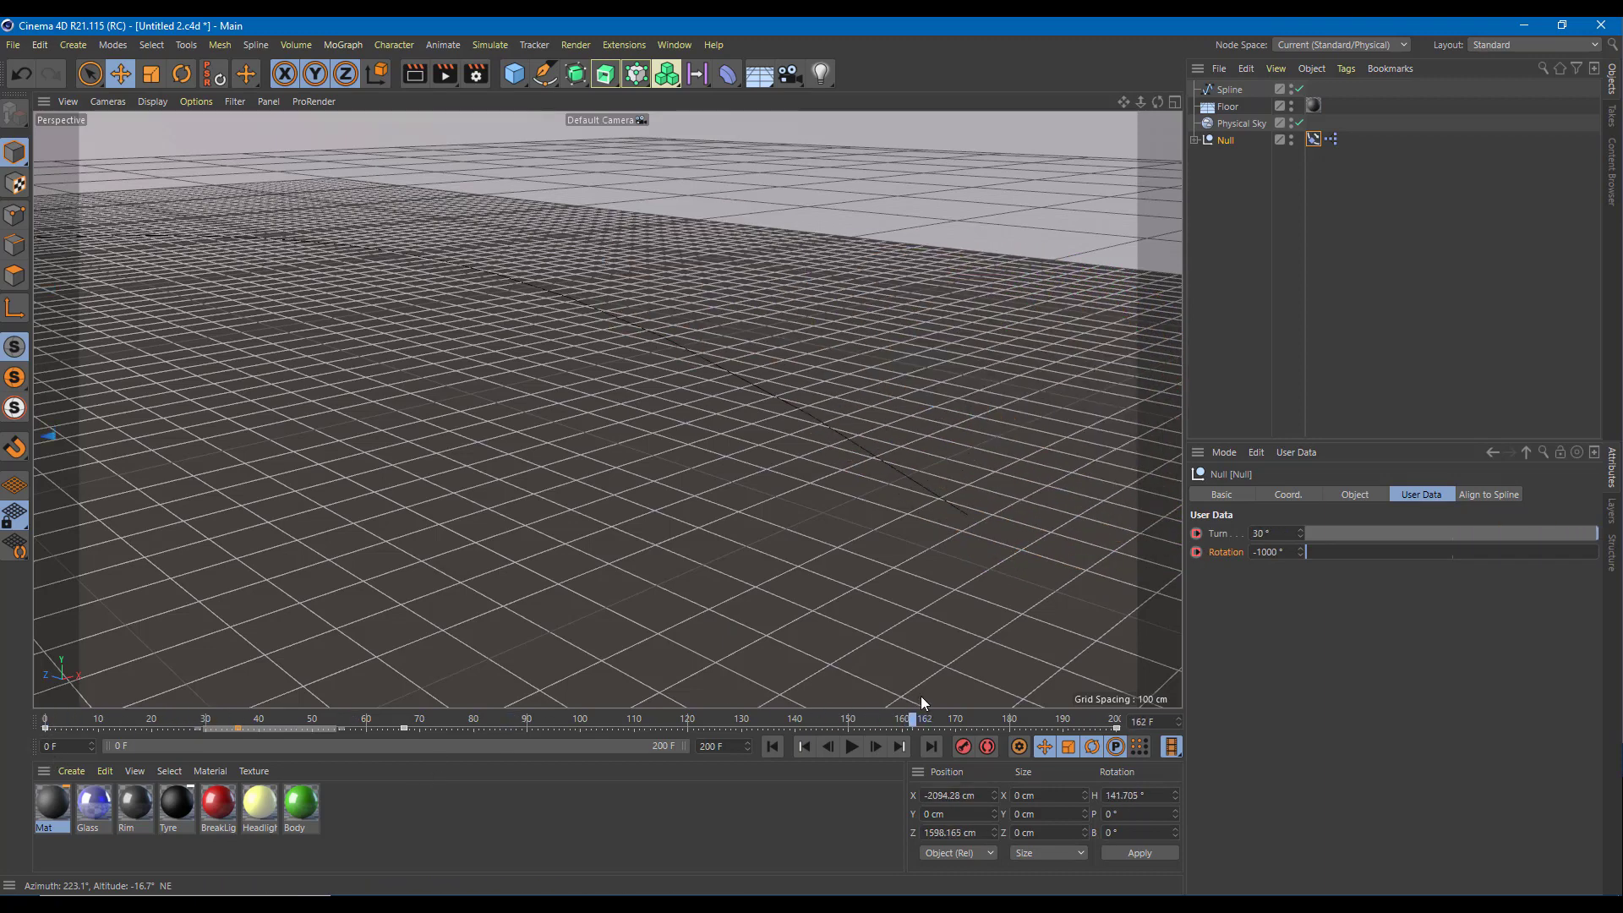
{"action": "left_click_drag", "start_coordinate": [1280, 708], "coordinate": [1268, 709]}
{"action": "scroll", "coordinate": [584, 602], "scroll_direction": "down", "scroll_amount": 10}
{"action": "middle_click_drag", "start_coordinate": [636, 504], "coordinate": [1046, 459], "text": "alt"}
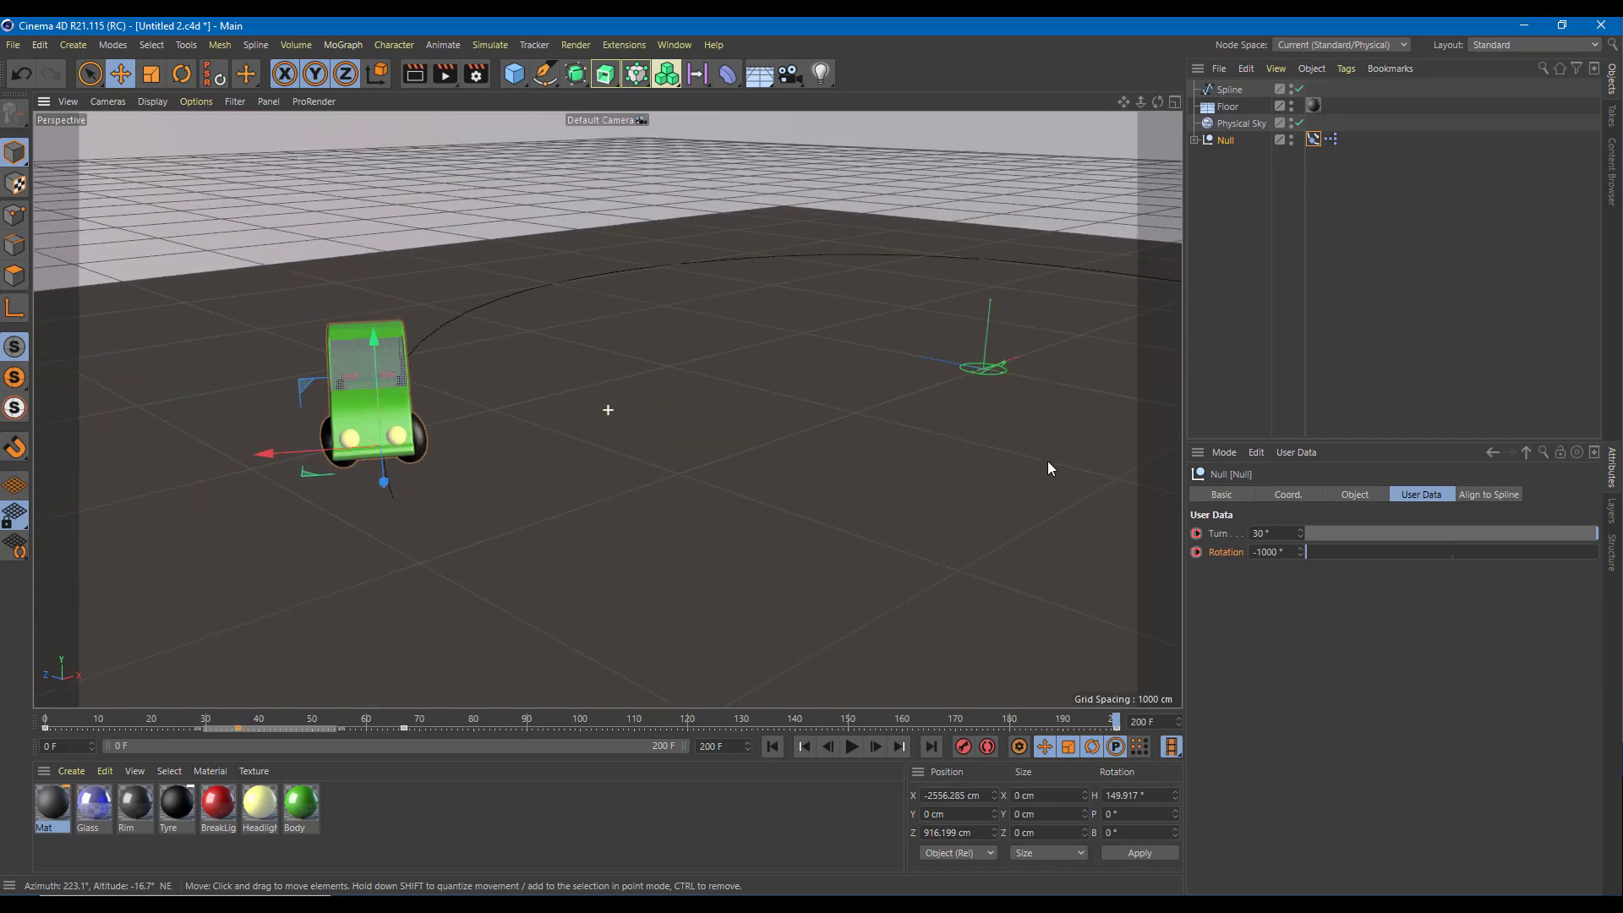
{"action": "scroll", "coordinate": [536, 494], "scroll_direction": "up", "scroll_amount": 4}
{"action": "left_click_drag", "start_coordinate": [1306, 556], "coordinate": [1342, 555]}
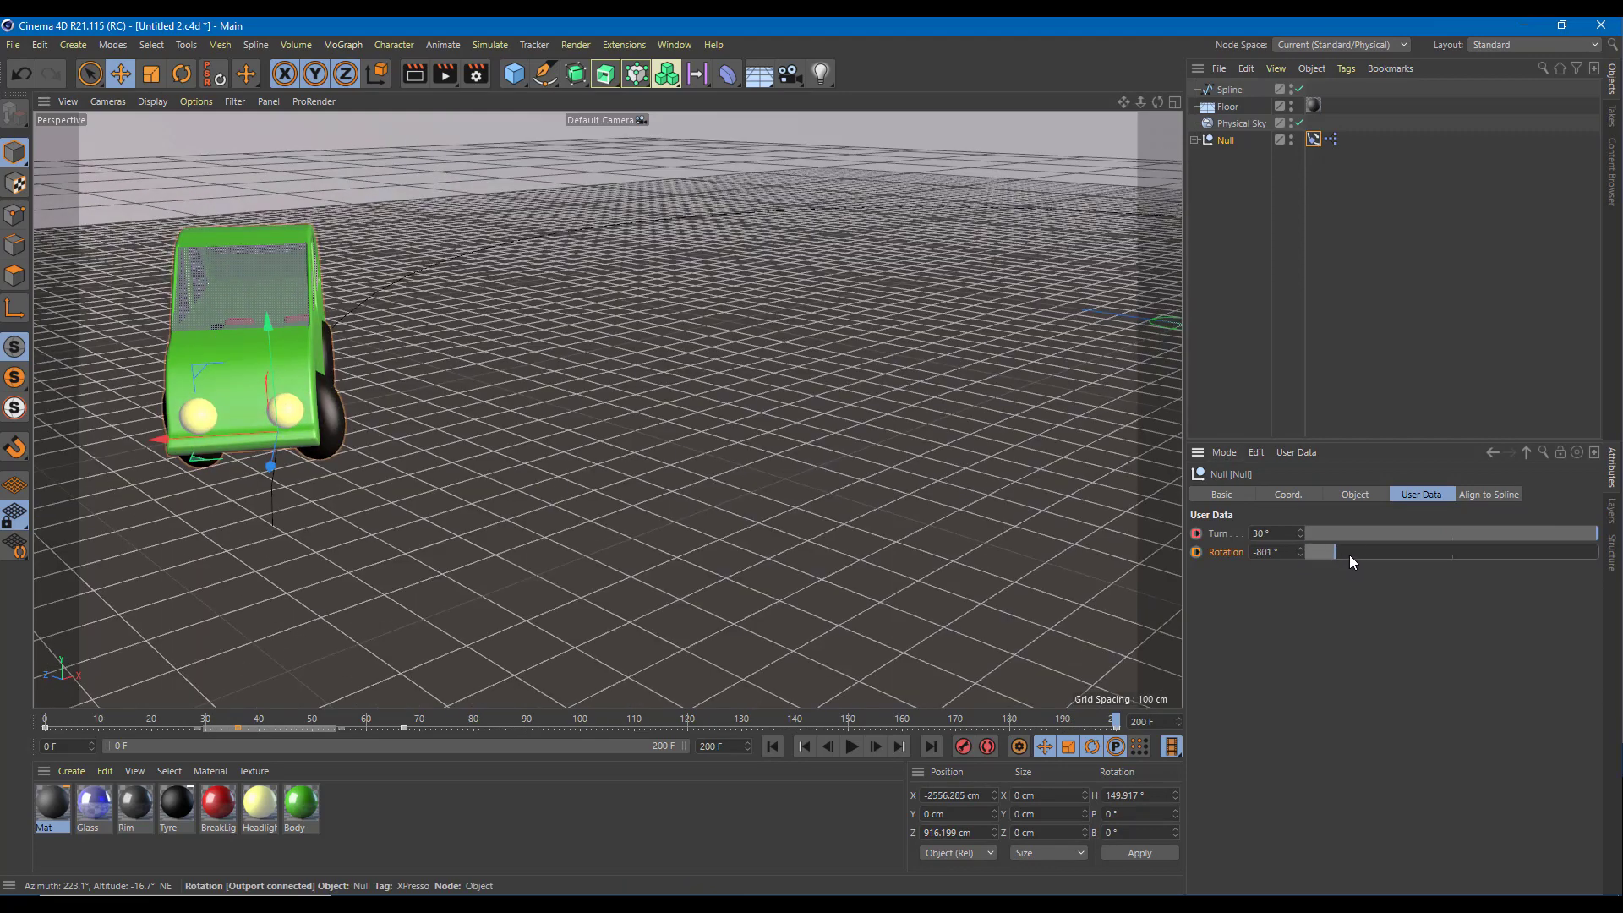
{"action": "left_click", "coordinate": [1196, 551]}
Play the animation from frame 0 and check the wheels' spin and steering as the car follows the spline.
{"action": "left_click_drag", "start_coordinate": [626, 725], "coordinate": [1, 701]}
{"action": "middle_click_drag", "start_coordinate": [871, 405], "coordinate": [111, 546], "text": "alt"}
{"action": "left_click_drag", "start_coordinate": [113, 548], "coordinate": [86, 562], "text": "alt"}
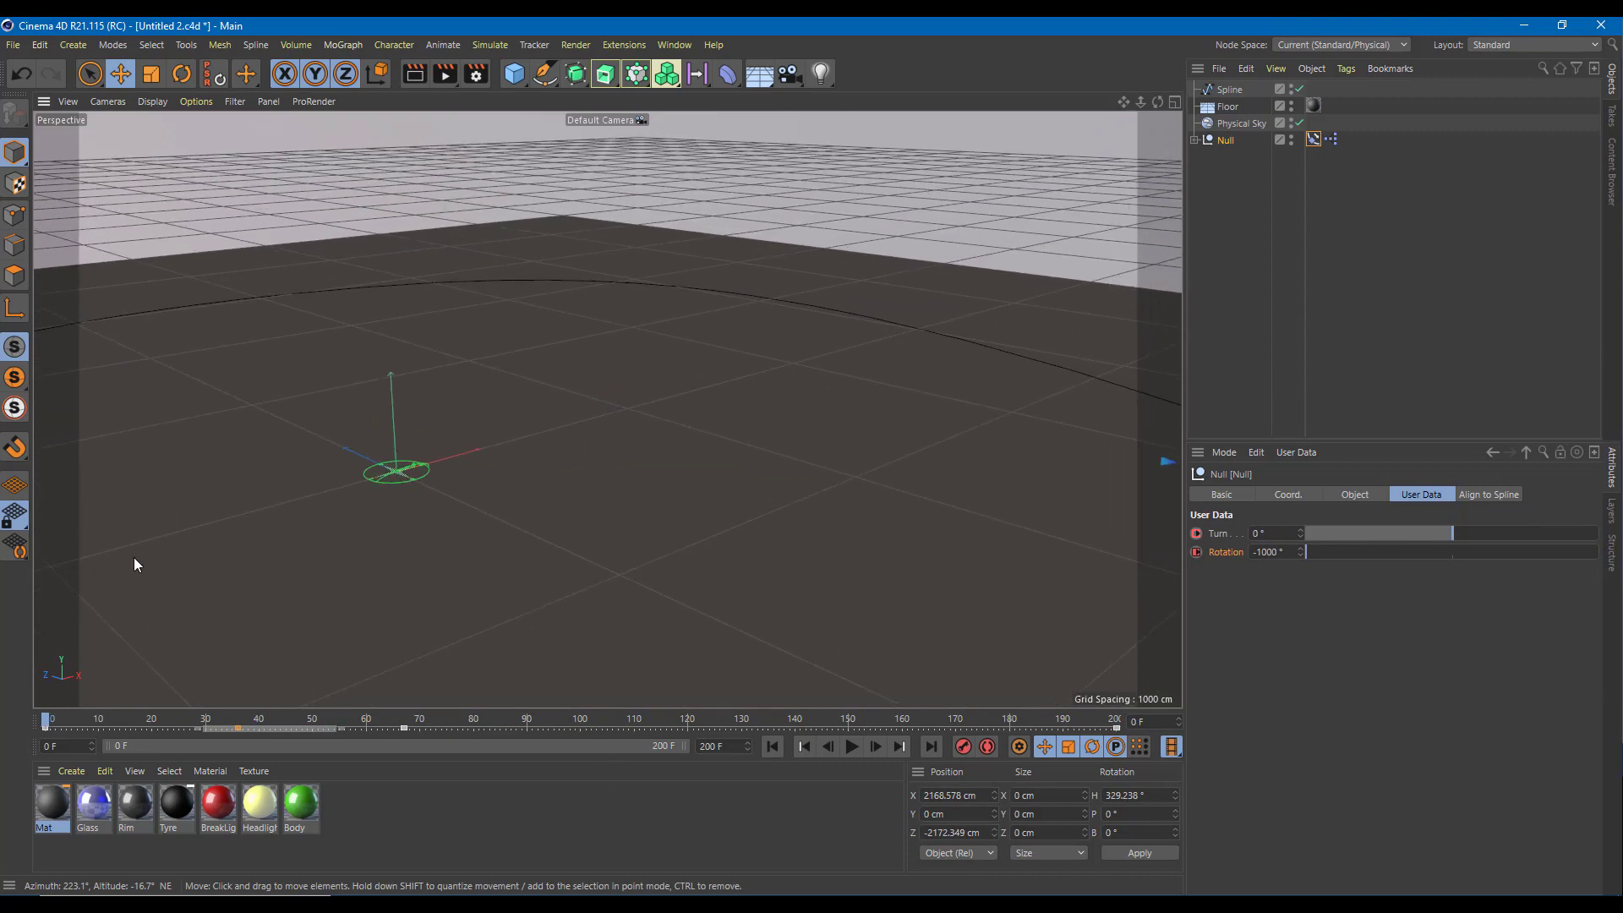
{"action": "middle_click_drag", "start_coordinate": [668, 505], "coordinate": [203, 480], "text": "alt"}
{"action": "right_click_drag", "start_coordinate": [870, 456], "coordinate": [1031, 473], "text": "alt"}
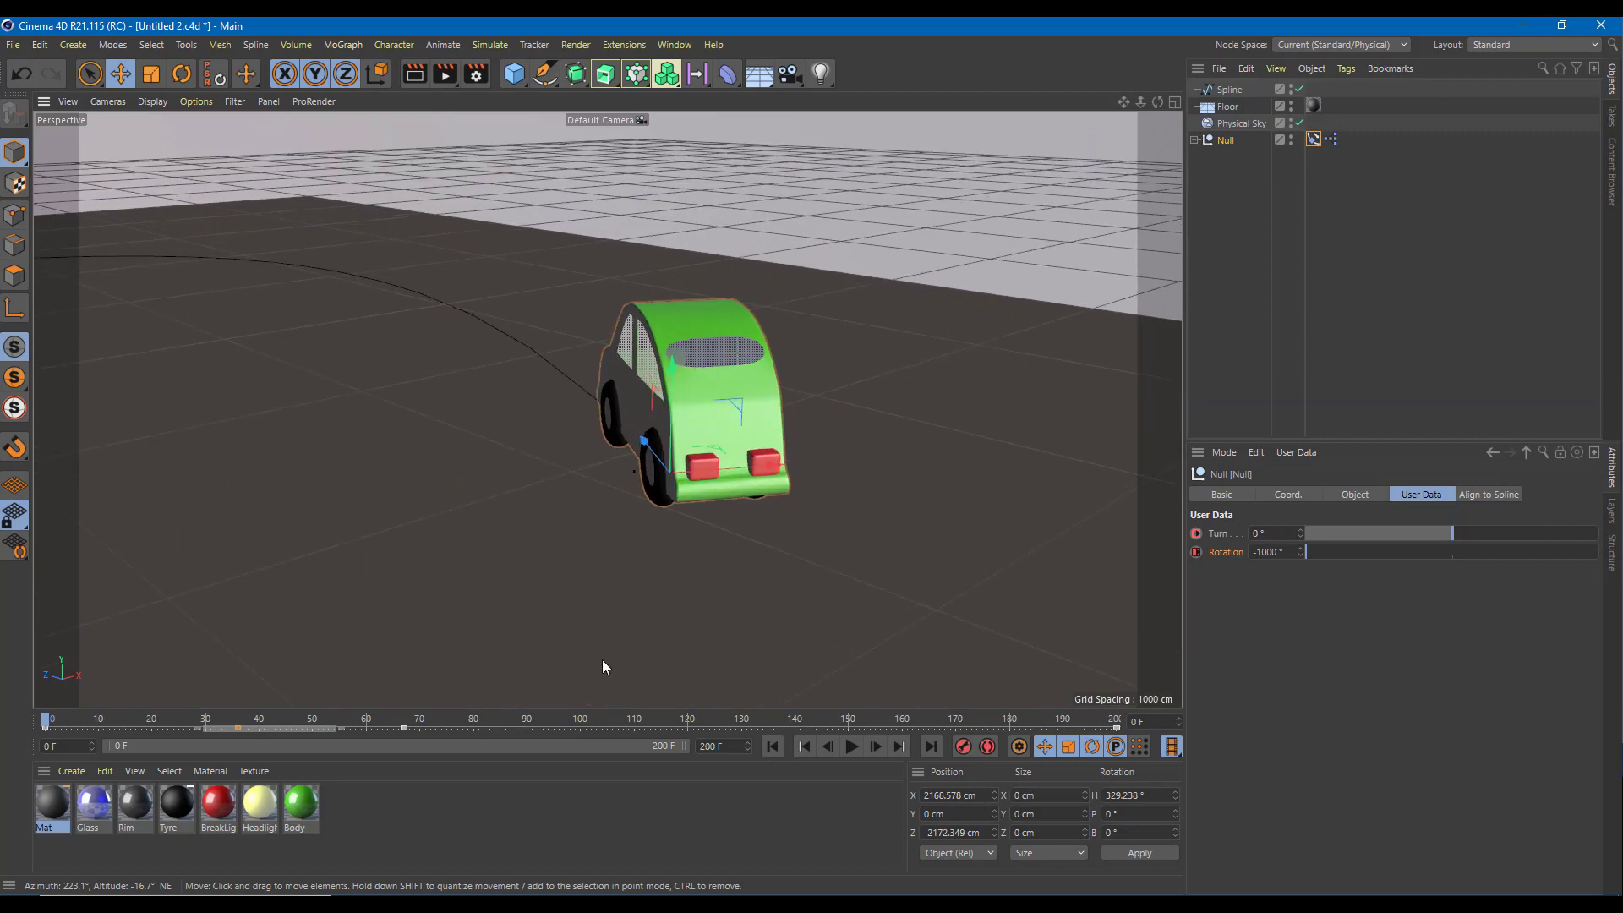
{"action": "left_click", "coordinate": [852, 748]}
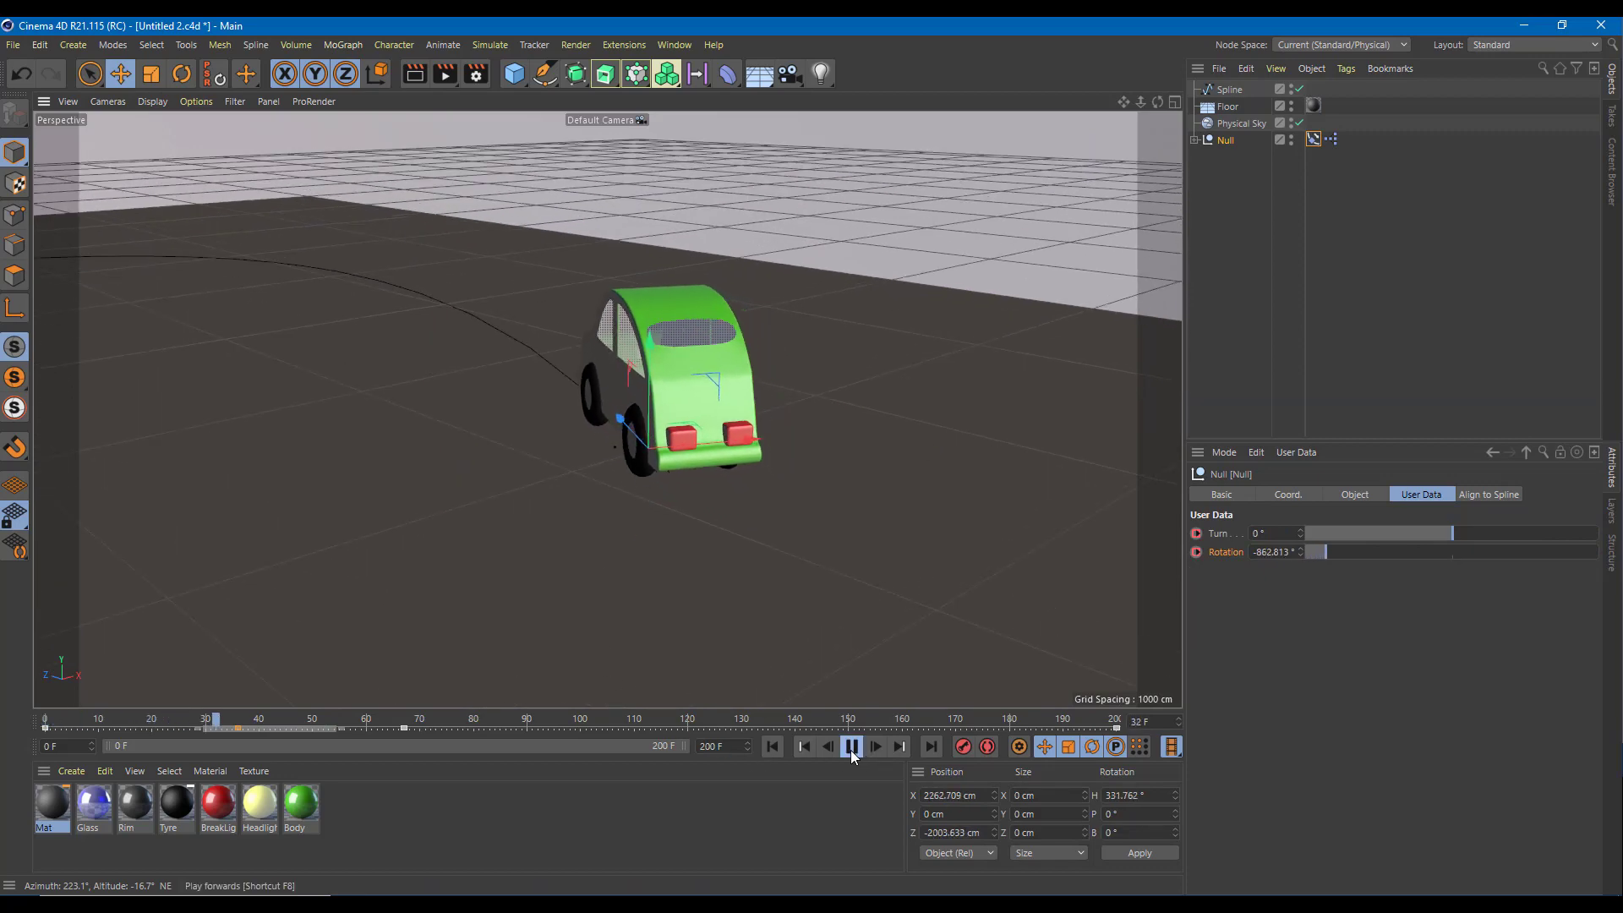
{"action": "left_click", "coordinate": [851, 752]}
{"action": "right_click_drag", "start_coordinate": [687, 571], "coordinate": [833, 560], "text": "alt"}
{"action": "middle_click_drag", "start_coordinate": [647, 480], "coordinate": [738, 616], "text": "alt"}
{"action": "left_click_drag", "start_coordinate": [594, 718], "coordinate": [5, 725]}
{"action": "middle_click_drag", "start_coordinate": [582, 517], "coordinate": [605, 410], "text": "alt"}
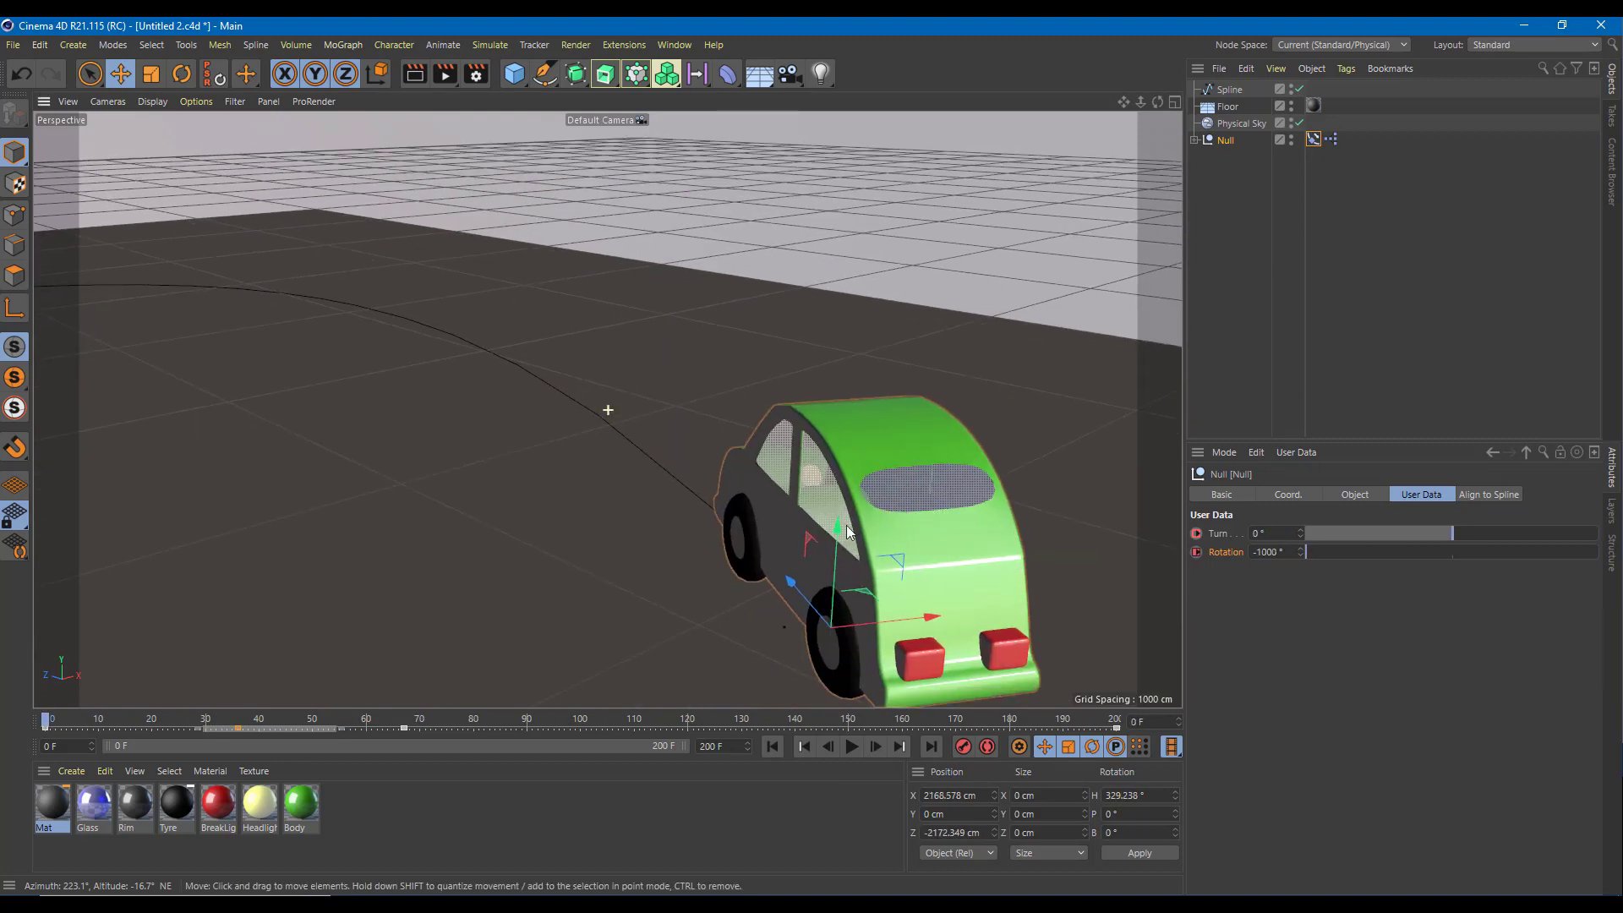
{"action": "left_click", "coordinate": [854, 750]}
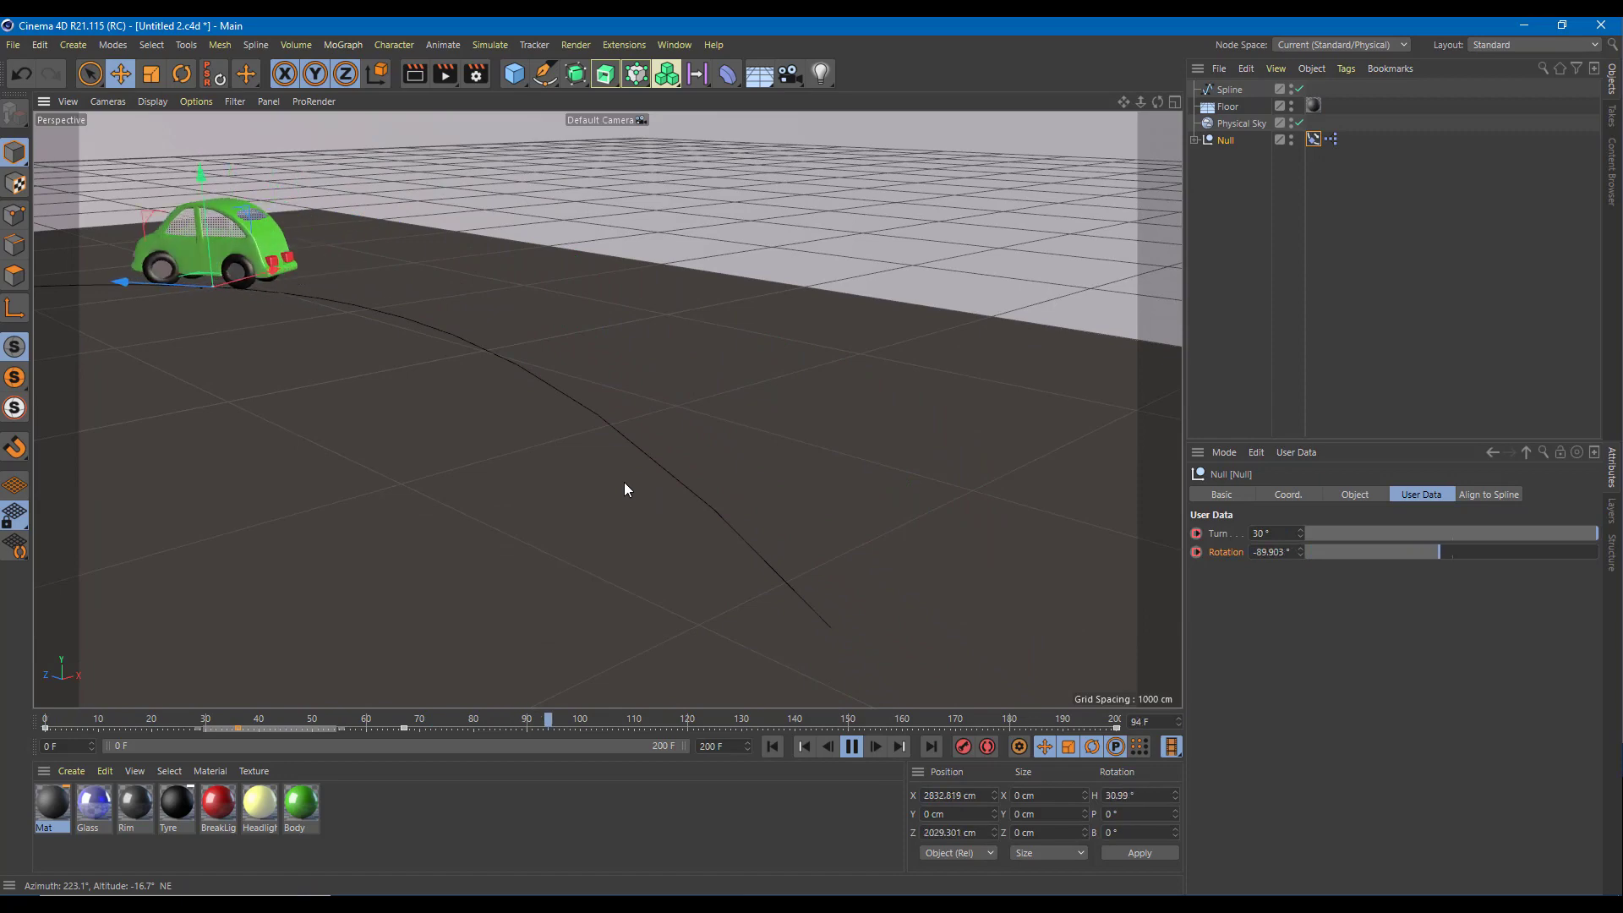
{"action": "left_click_drag", "start_coordinate": [688, 622], "coordinate": [896, 480], "text": "alt"}
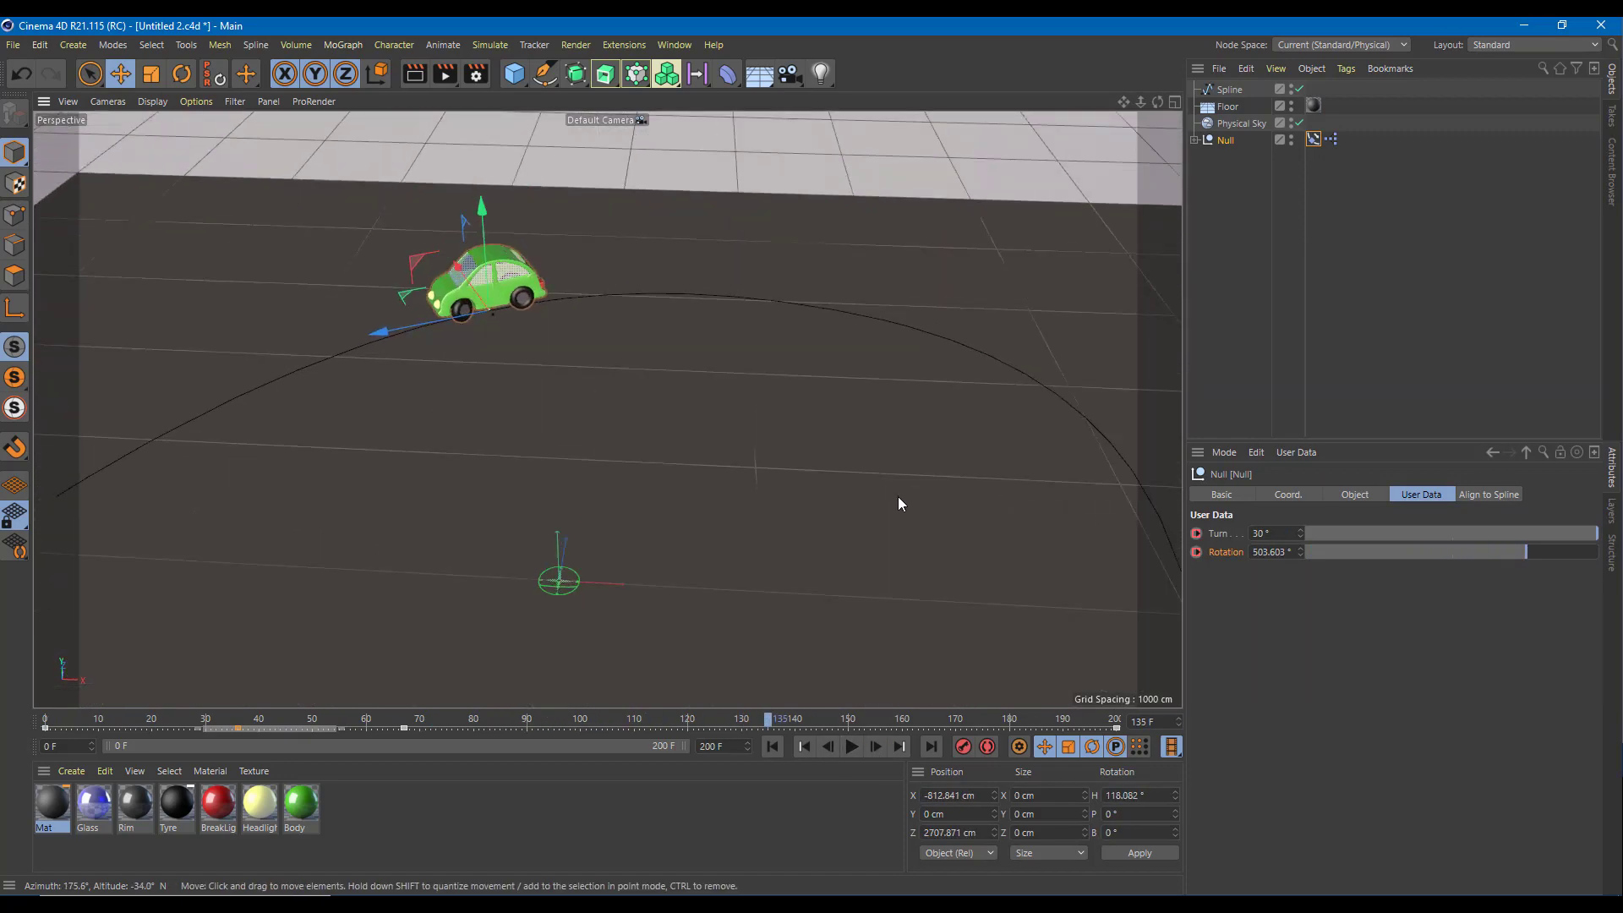
{"action": "left_click_drag", "start_coordinate": [718, 547], "coordinate": [888, 517], "text": "alt"}
{"action": "middle_click_drag", "start_coordinate": [885, 512], "coordinate": [744, 545], "text": "alt"}
Add a Target Camera to the scene at frame 0 and look through it at the car and spline.
{"action": "left_click_drag", "start_coordinate": [842, 721], "coordinate": [4, 712]}
{"action": "middle_click_drag", "start_coordinate": [749, 353], "coordinate": [255, 435], "text": "alt"}
{"action": "left_click_drag", "start_coordinate": [793, 78], "coordinate": [876, 135]}
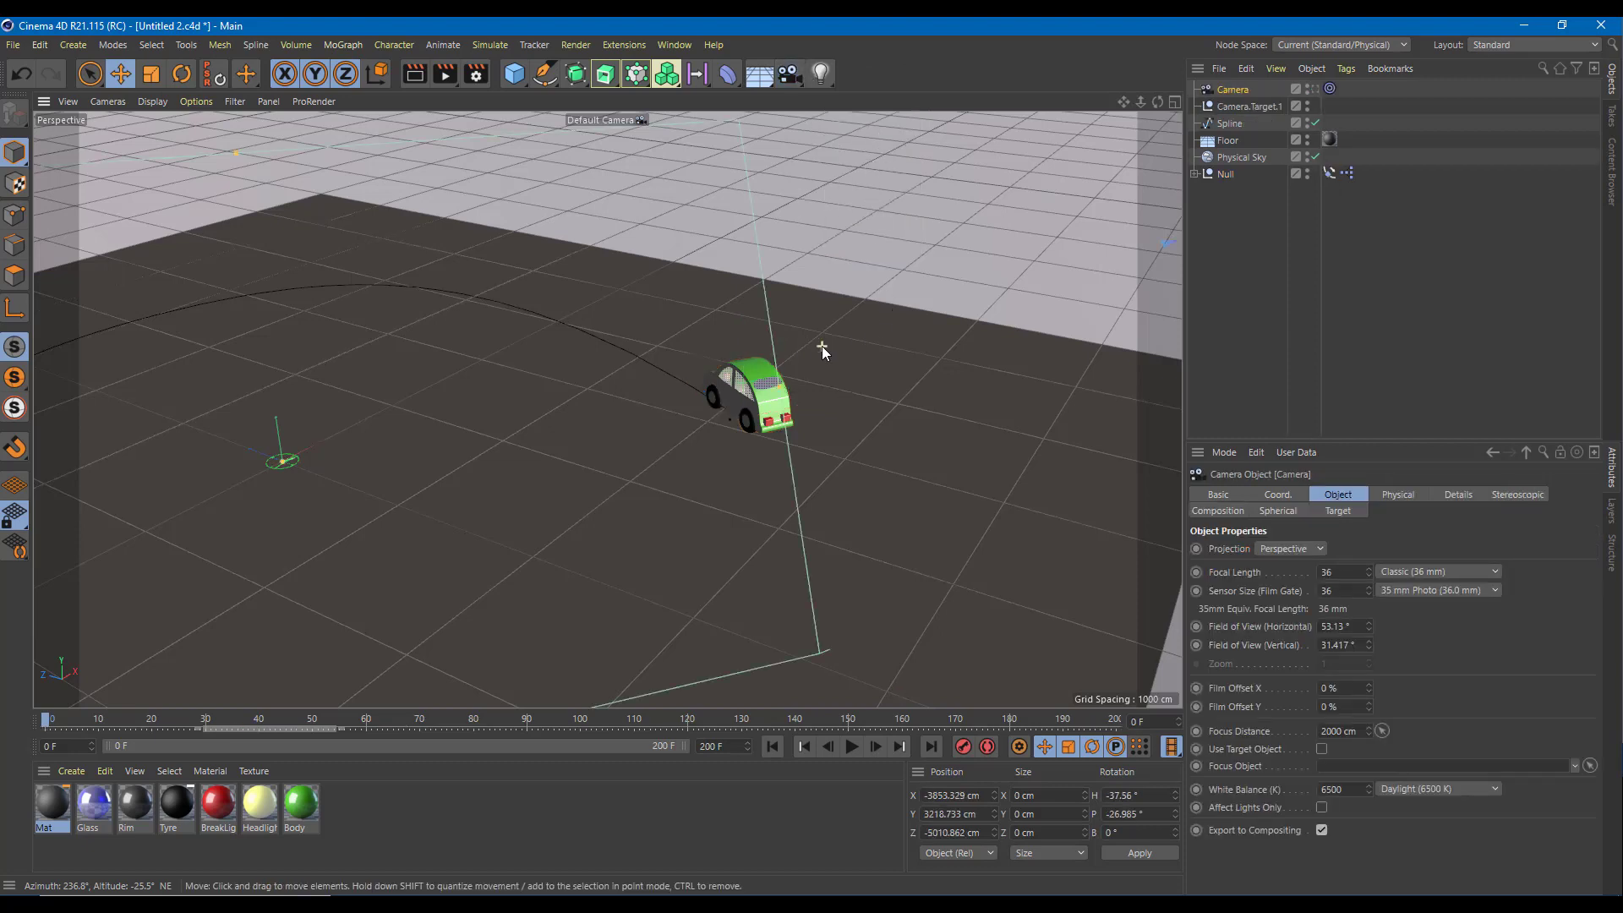
{"action": "left_click", "coordinate": [1316, 90]}
{"action": "middle_click_drag", "start_coordinate": [896, 333], "coordinate": [641, 364], "text": "alt"}
Move the Camera.Target.1 null onto the car, to about X 2278 cm and Z -2171 cm, aligning it in the Top view.
{"action": "left_click", "coordinate": [1248, 106]}
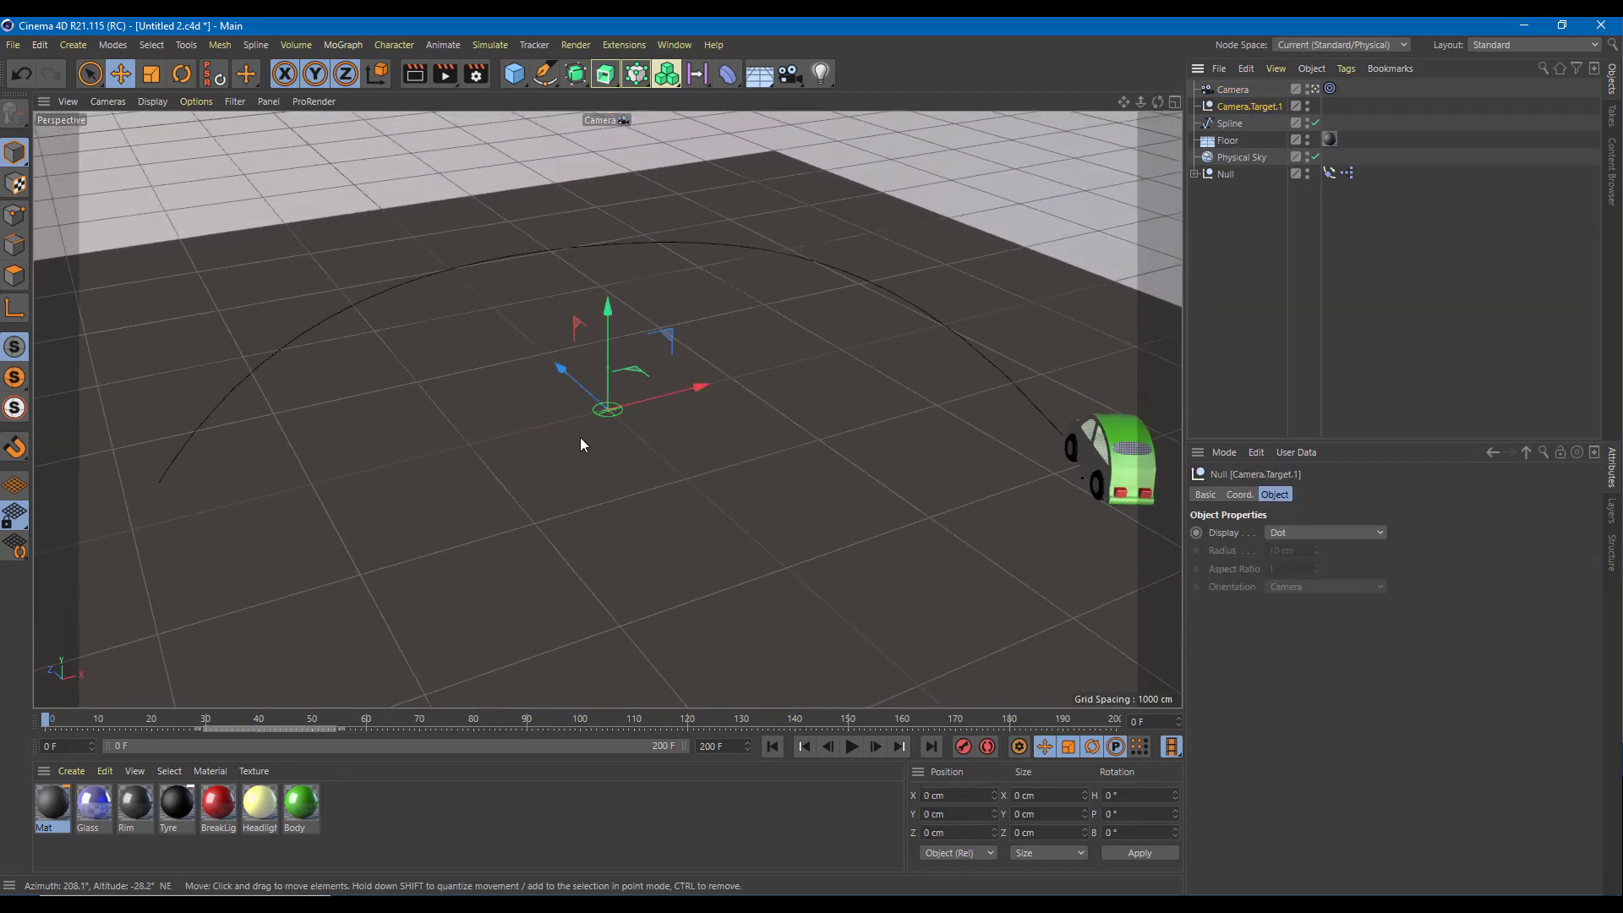
{"action": "mouse_move", "coordinate": [656, 395]}
{"action": "left_mouse_down"}
{"action": "mouse_move", "coordinate": [899, 384]}
{"action": "mouse_move", "coordinate": [583, 397]}
{"action": "mouse_move", "coordinate": [745, 506]}
{"action": "mouse_move", "coordinate": [661, 370]}
{"action": "mouse_move", "coordinate": [632, 421]}
{"action": "mouse_move", "coordinate": [598, 408]}
{"action": "mouse_move", "coordinate": [651, 386]}
{"action": "left_mouse_up"}
{"action": "scroll", "coordinate": [598, 404], "scroll_direction": "up", "scroll_amount": 3}
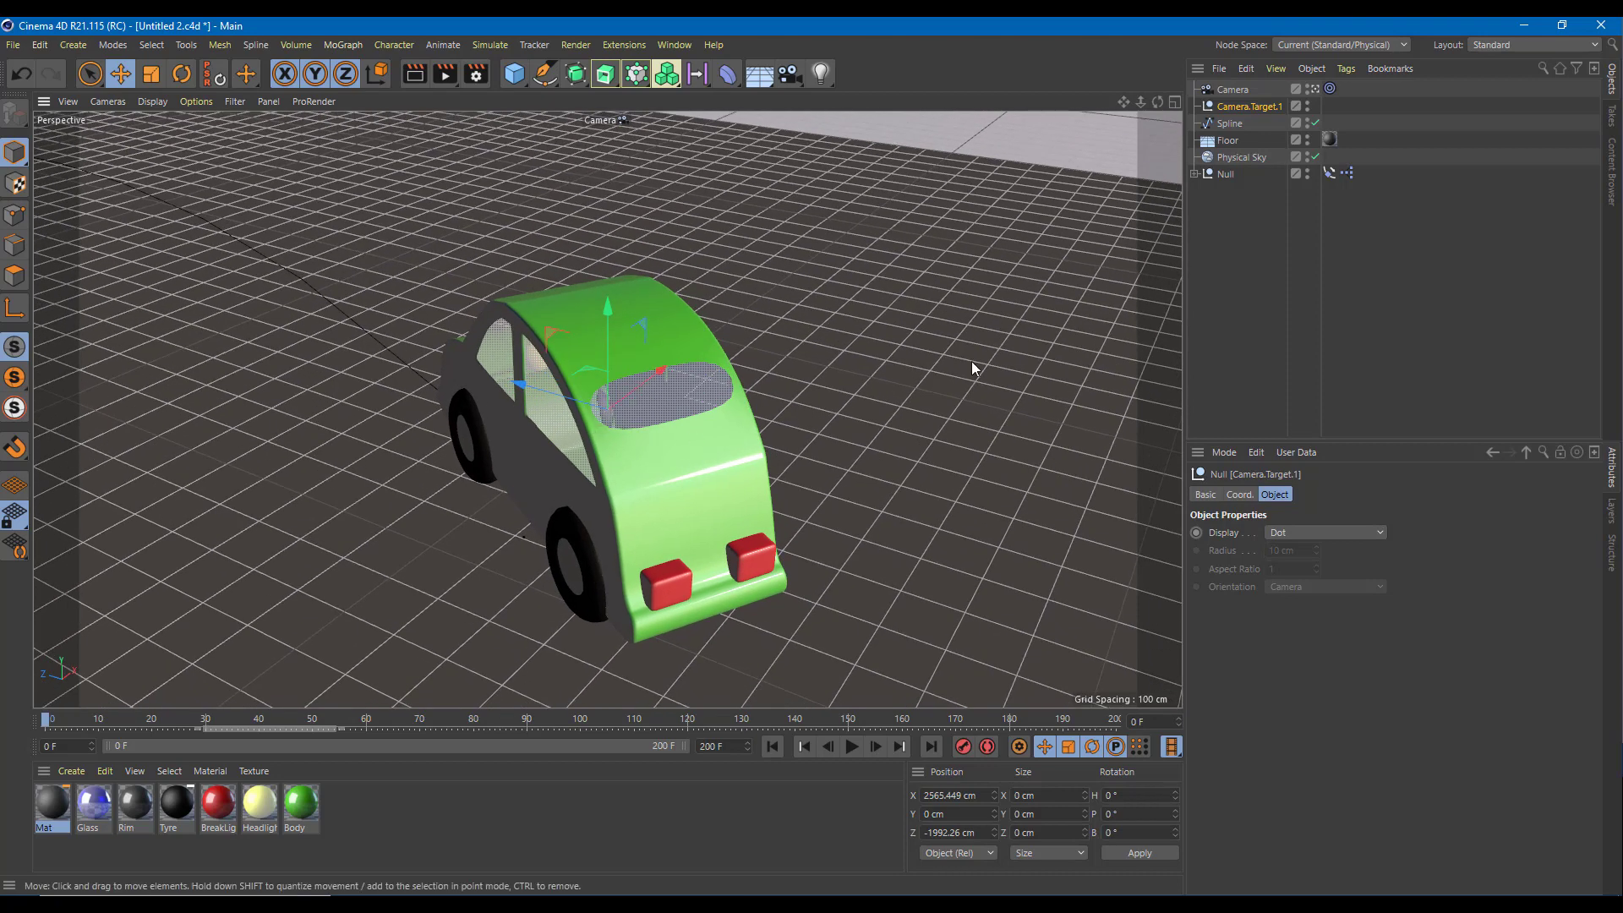
{"action": "middle_click", "coordinate": [856, 359]}
{"action": "middle_click", "coordinate": [993, 258]}
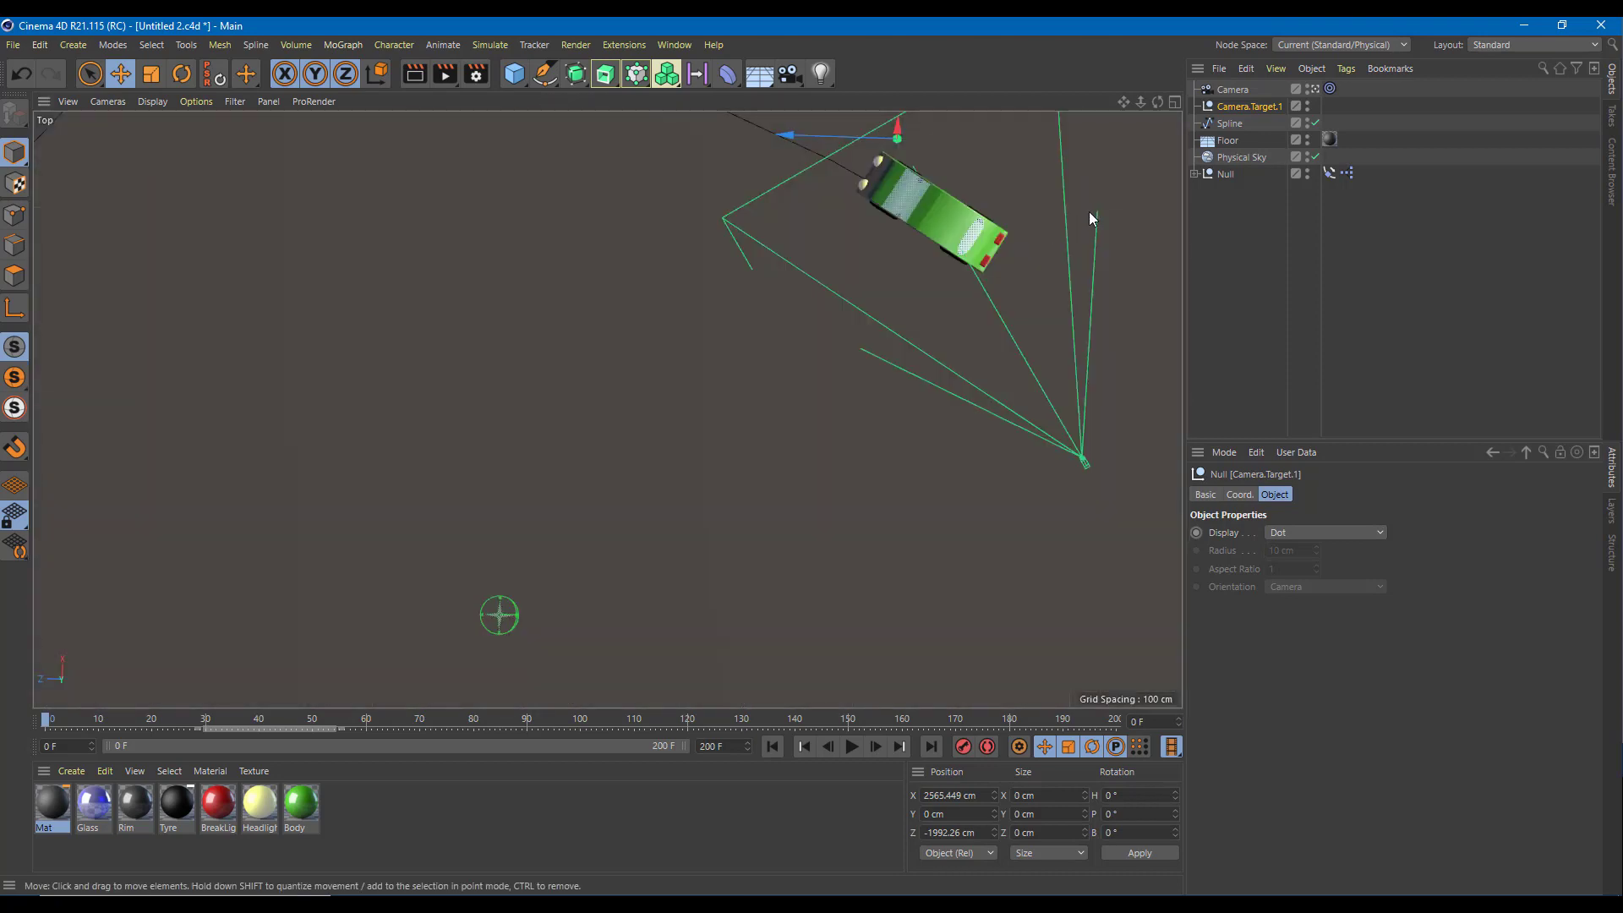
{"action": "middle_click_drag", "start_coordinate": [992, 193], "coordinate": [871, 348], "text": "alt"}
{"action": "left_click_drag", "start_coordinate": [777, 221], "coordinate": [776, 275]}
{"action": "left_click_drag", "start_coordinate": [727, 348], "coordinate": [760, 359]}
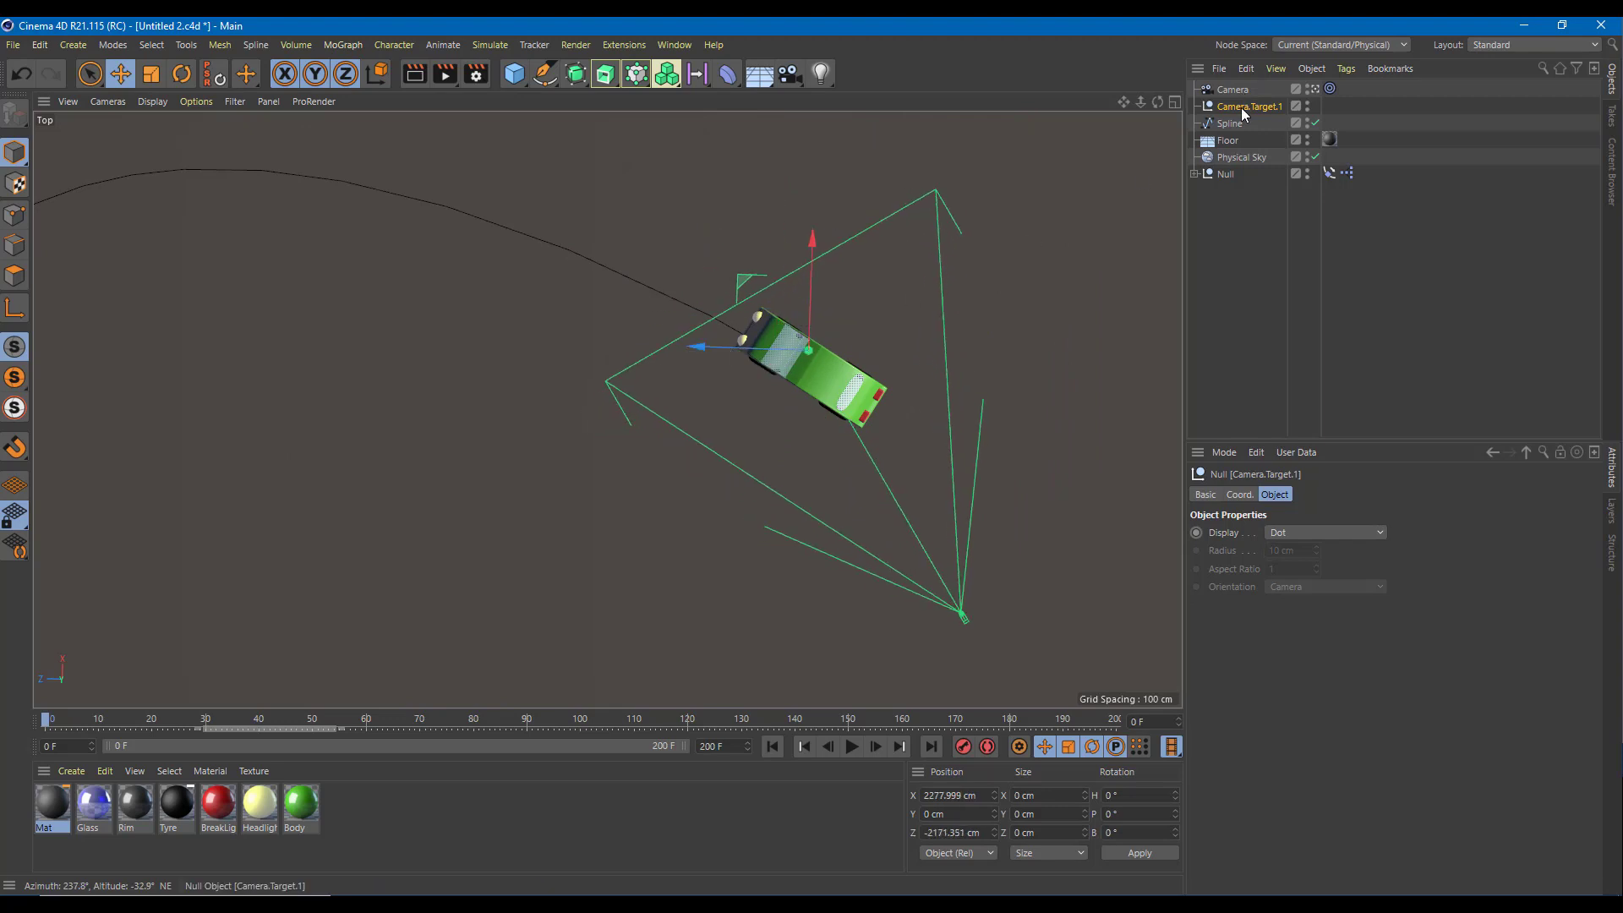
Make Camera.Target.1 a child of the car's Null and return to the full-size camera view.
{"action": "left_click_drag", "start_coordinate": [1233, 152], "coordinate": [1227, 178]}
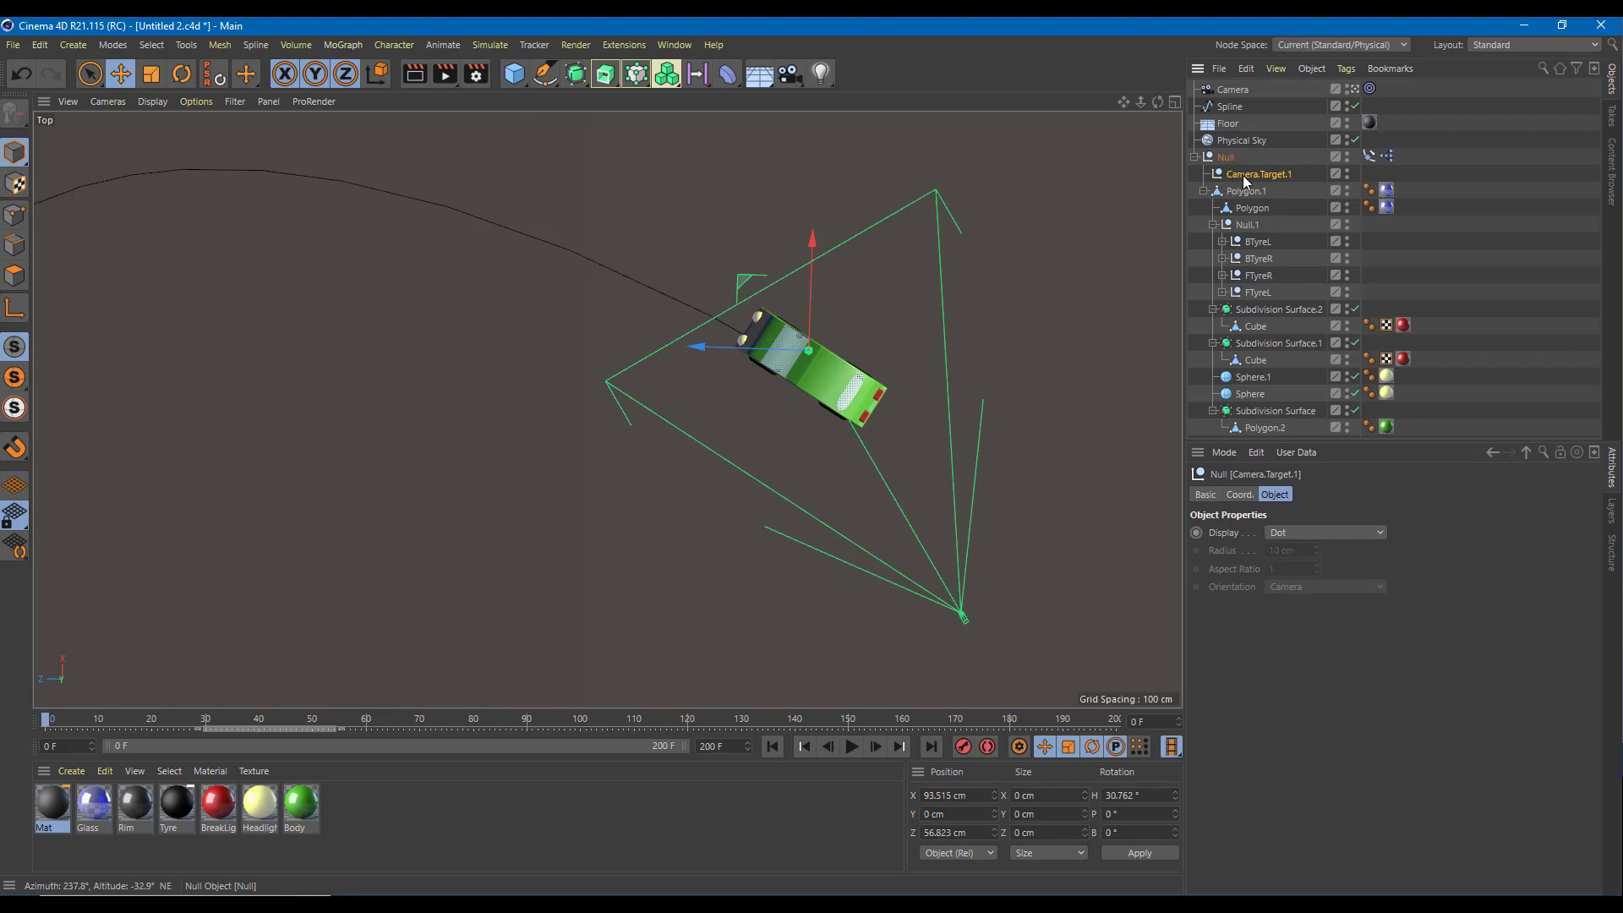
{"action": "middle_click", "coordinate": [994, 448]}
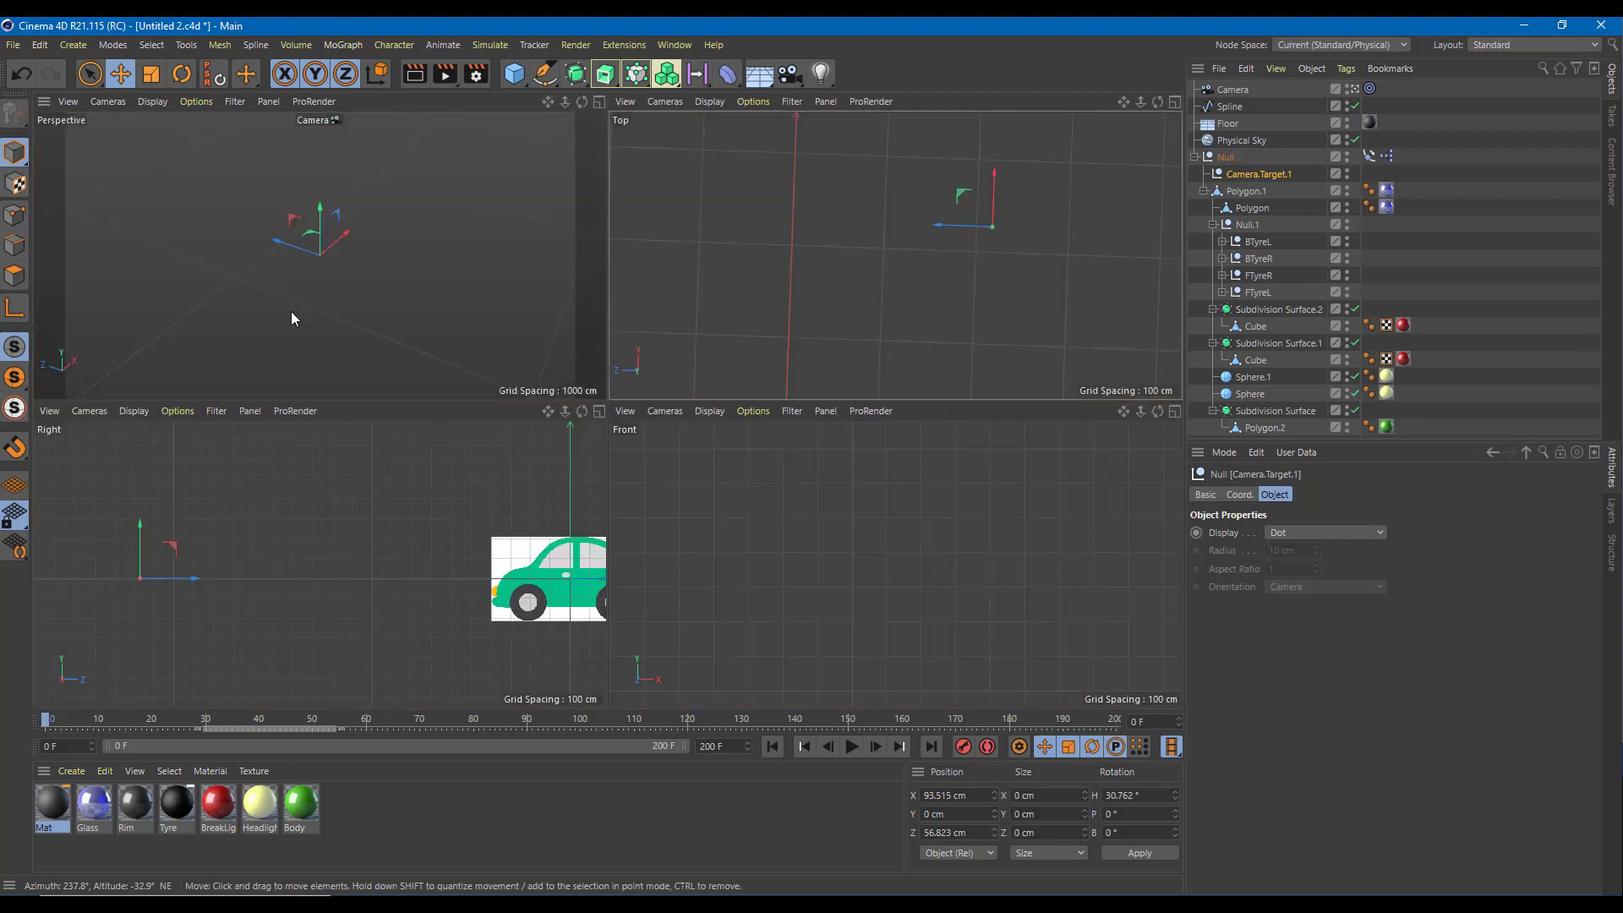
{"action": "middle_click", "coordinate": [377, 330]}
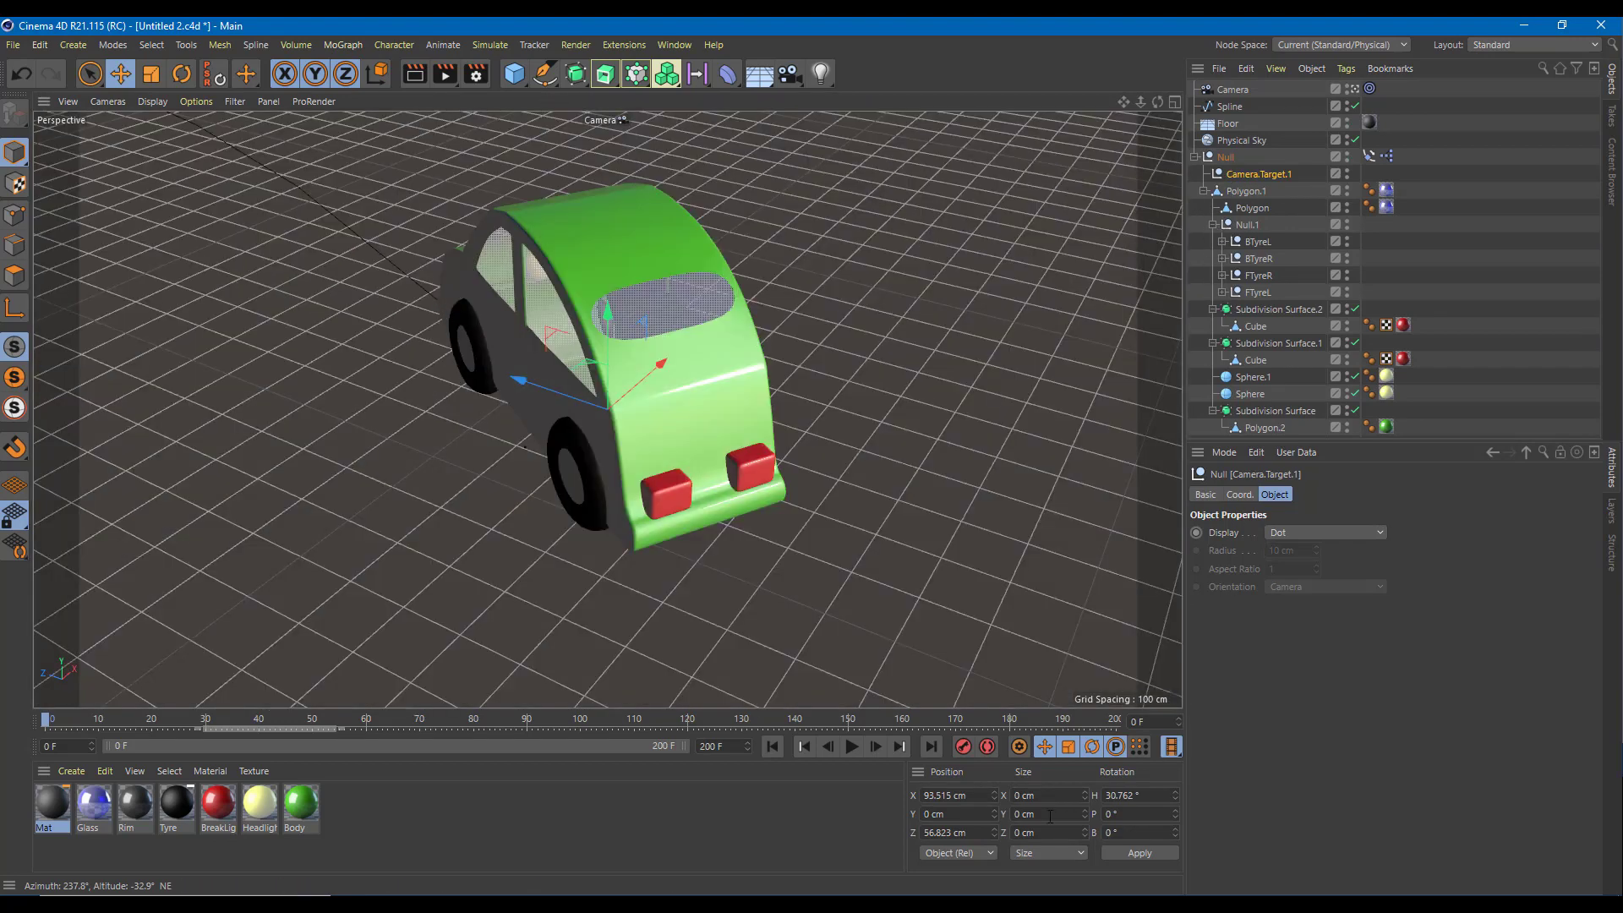
Play the animation through the camera to check its tracking of the car, and return to frame 0.
{"action": "left_click", "coordinate": [852, 750]}
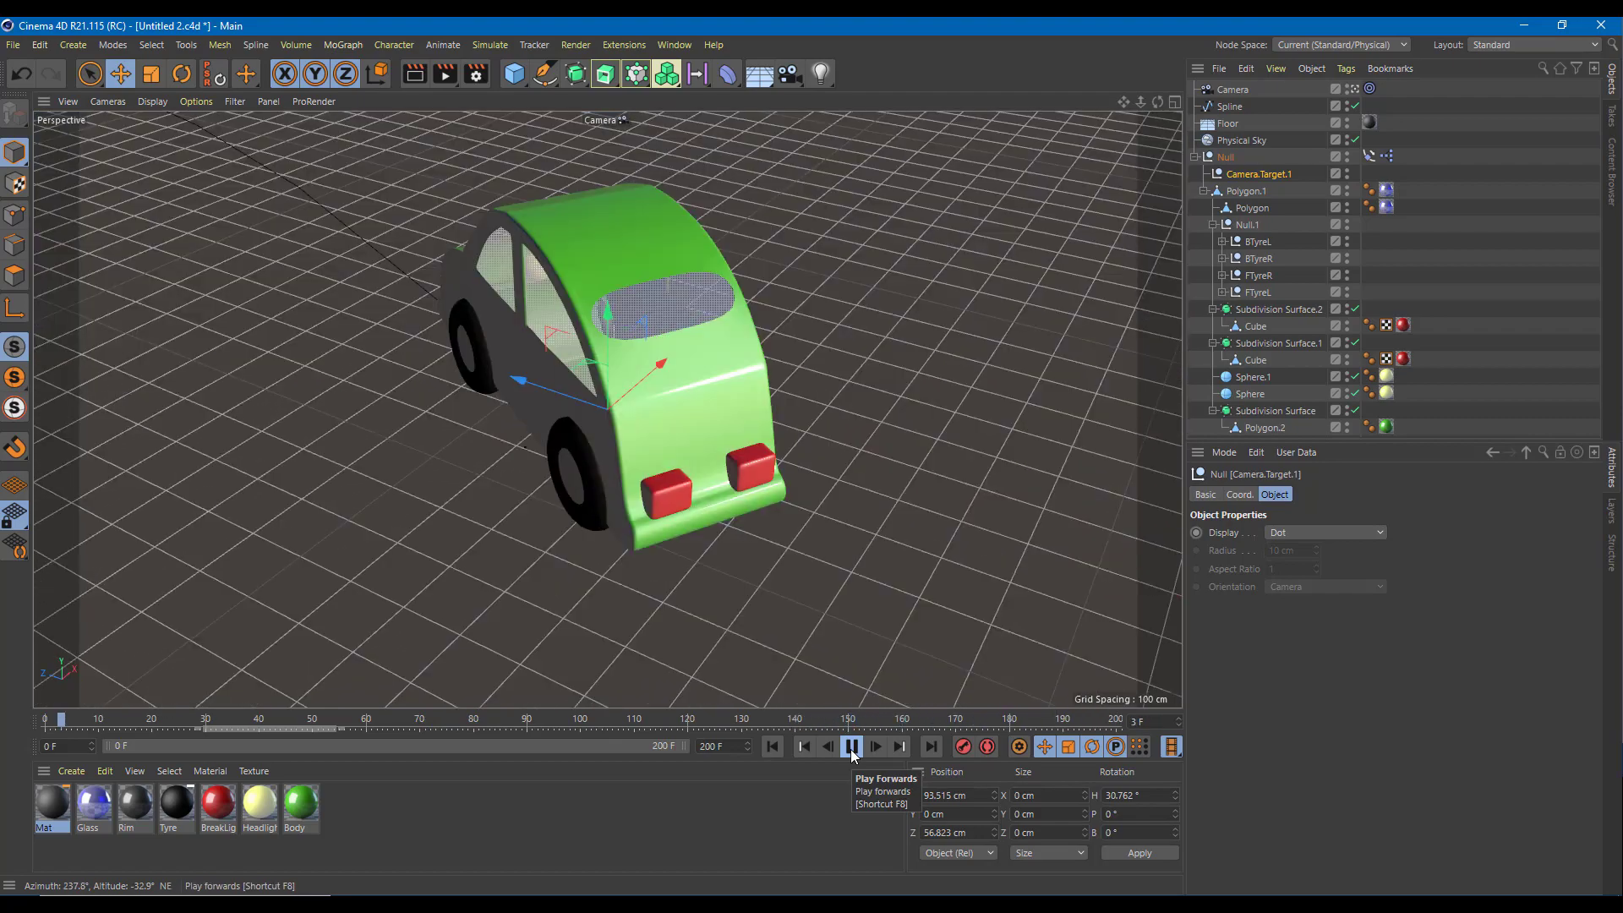
{"action": "left_click", "coordinate": [852, 748]}
{"action": "left_click_drag", "start_coordinate": [688, 717], "coordinate": [24, 732]}
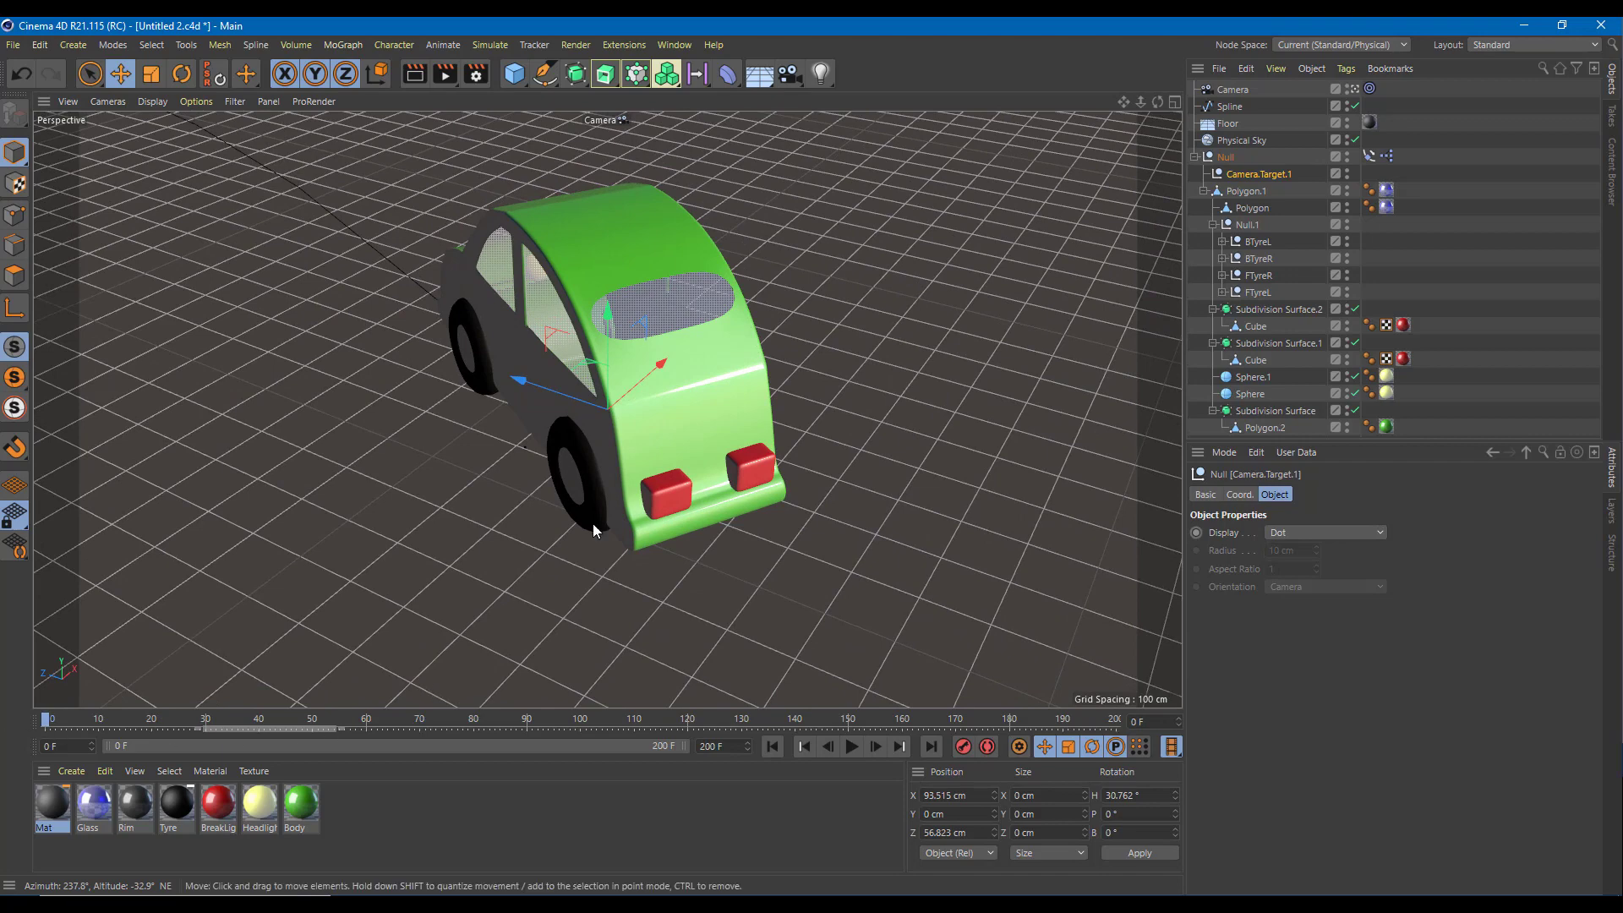
Collapse the Null's hierarchy, select the Camera object and turn on Autokeying.
{"action": "left_click", "coordinate": [1193, 156]}
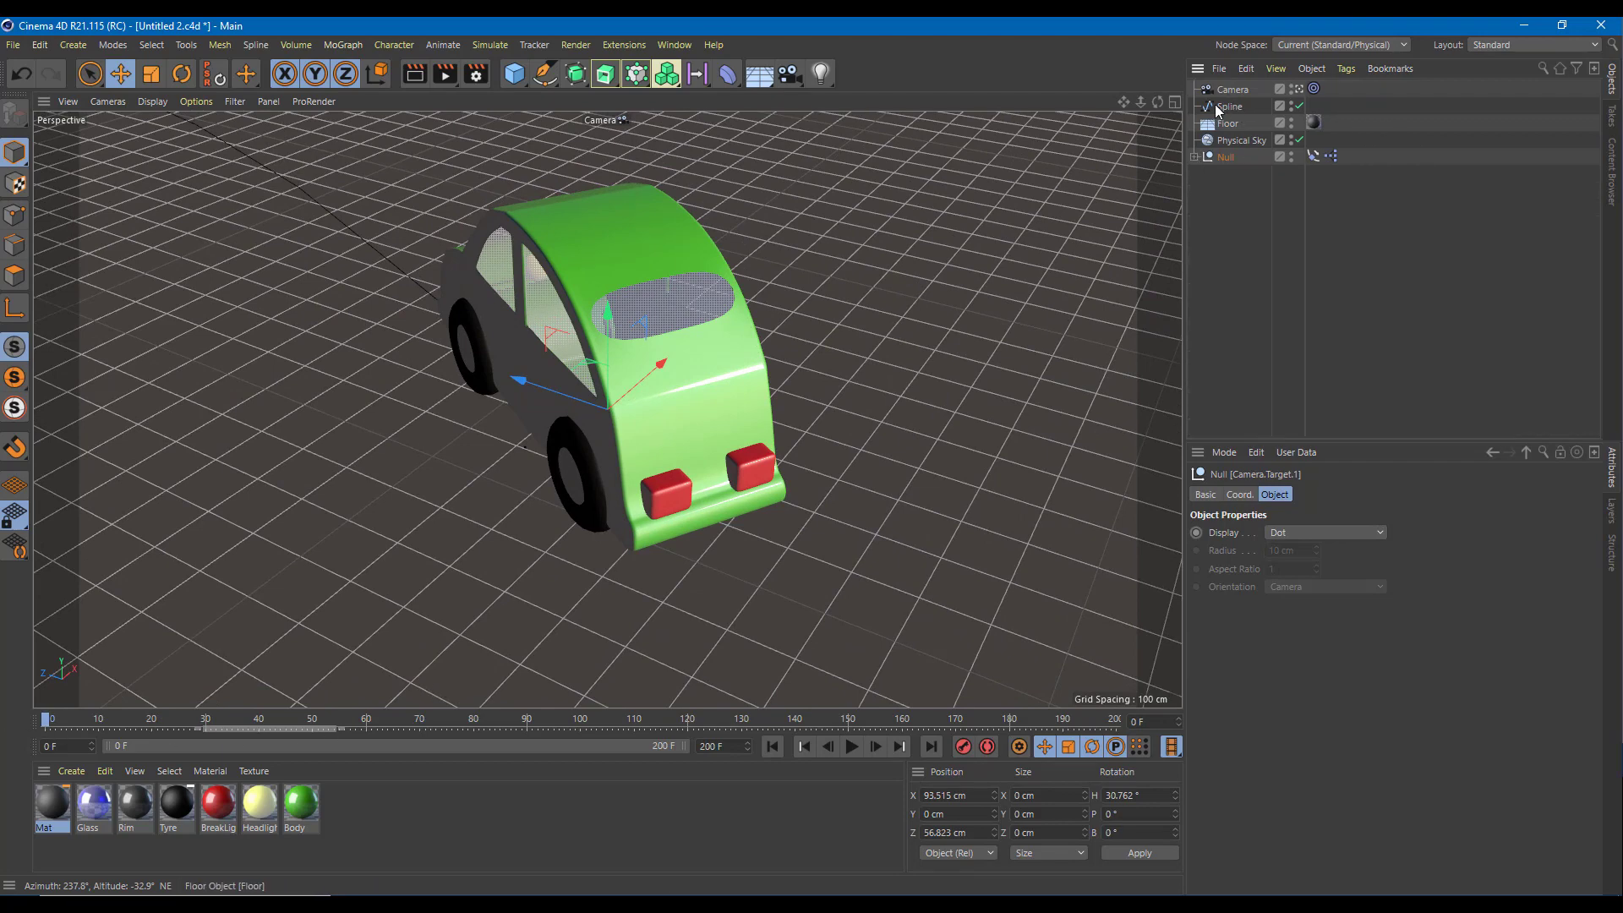
{"action": "left_click", "coordinate": [1230, 89]}
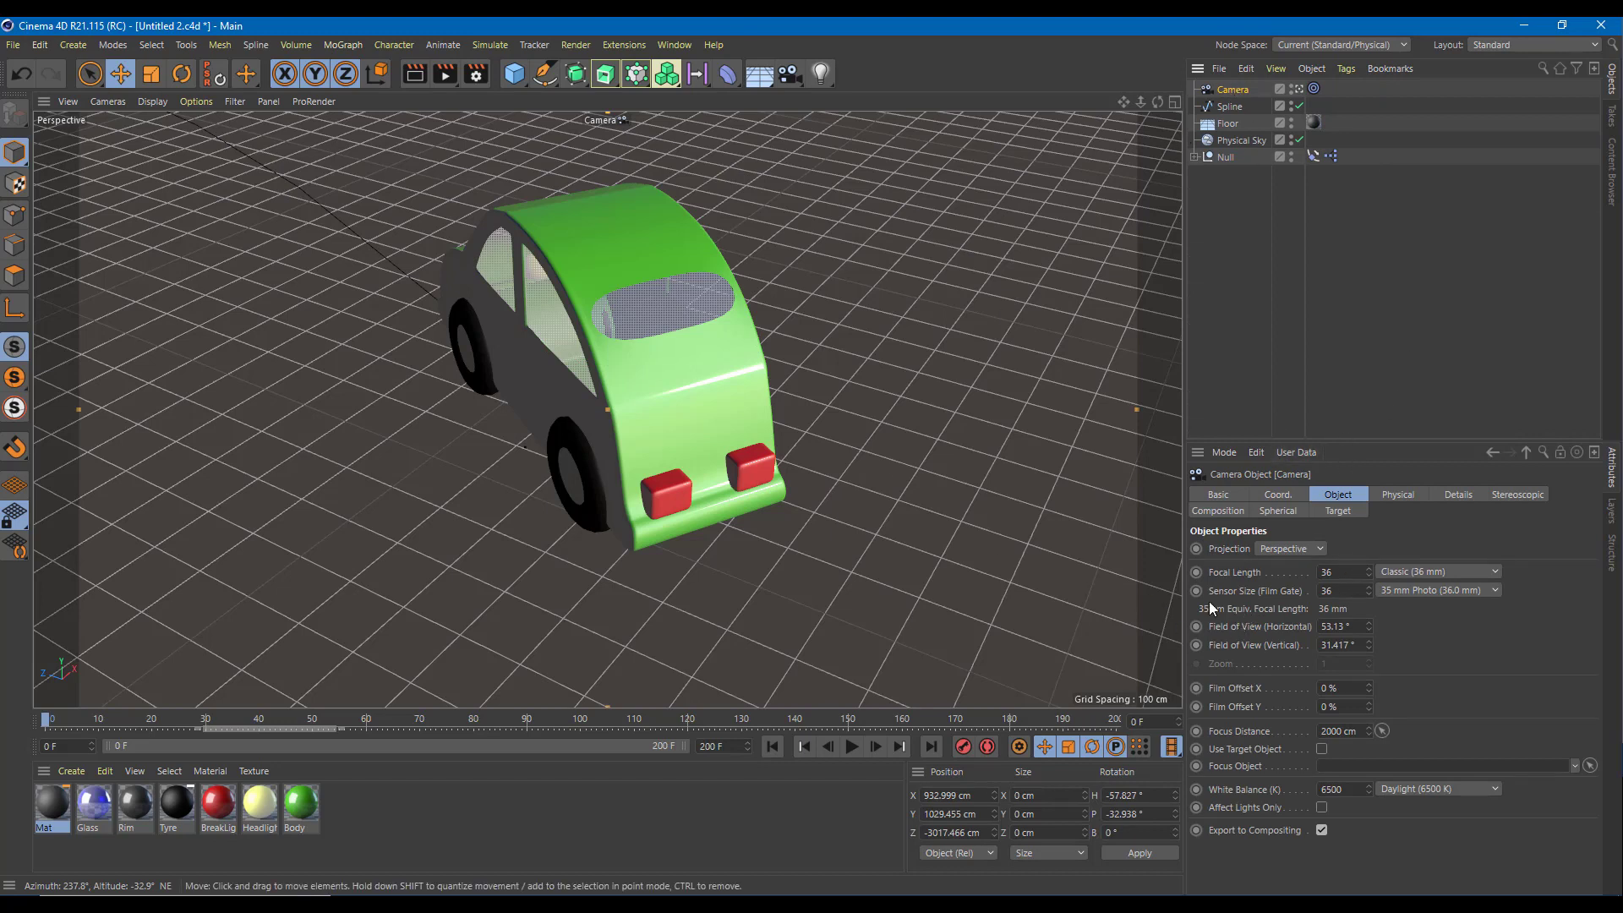
{"action": "left_click", "coordinate": [987, 746]}
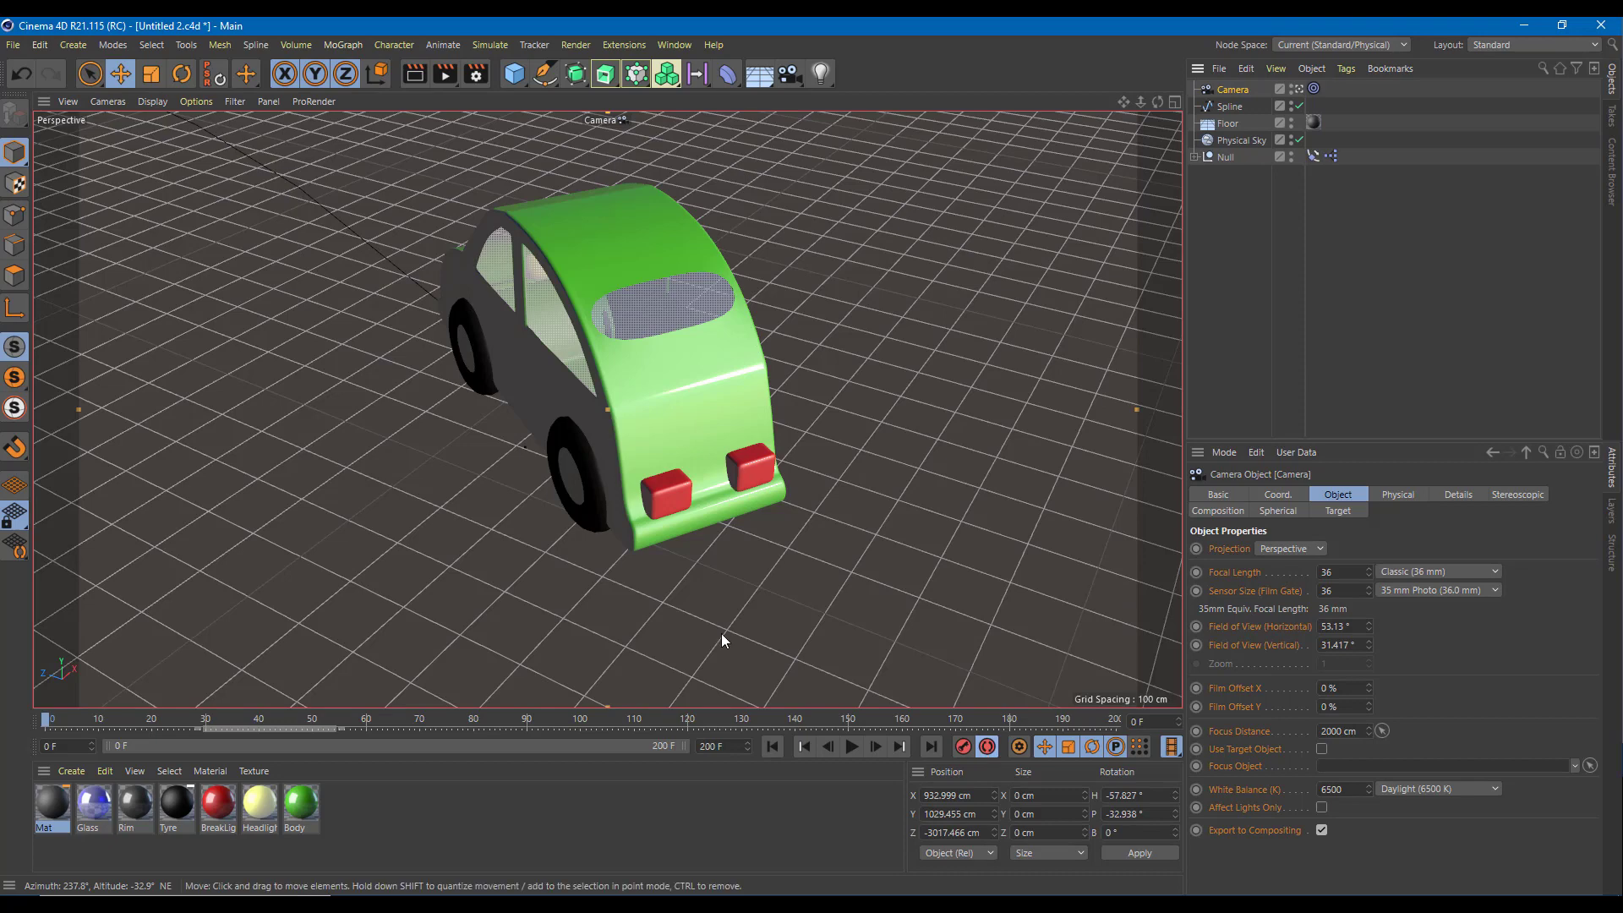
At frame 51, reposition the camera closer to the car's side and change its focal length to 44.1 mm.
{"action": "left_click", "coordinate": [852, 746]}
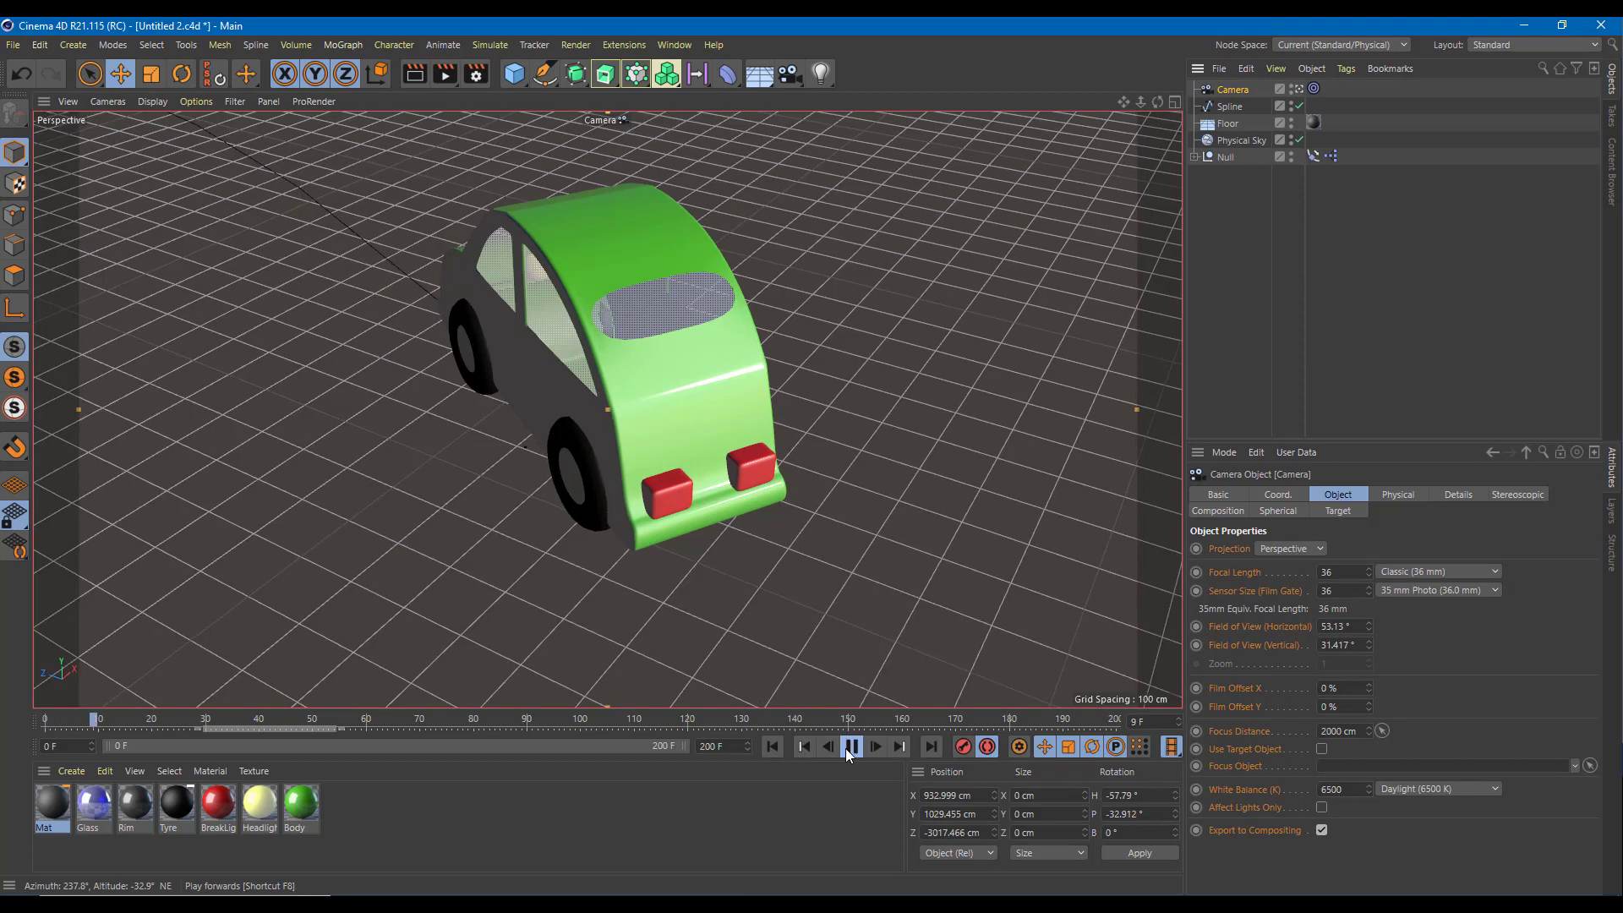
{"action": "left_click", "coordinate": [851, 747]}
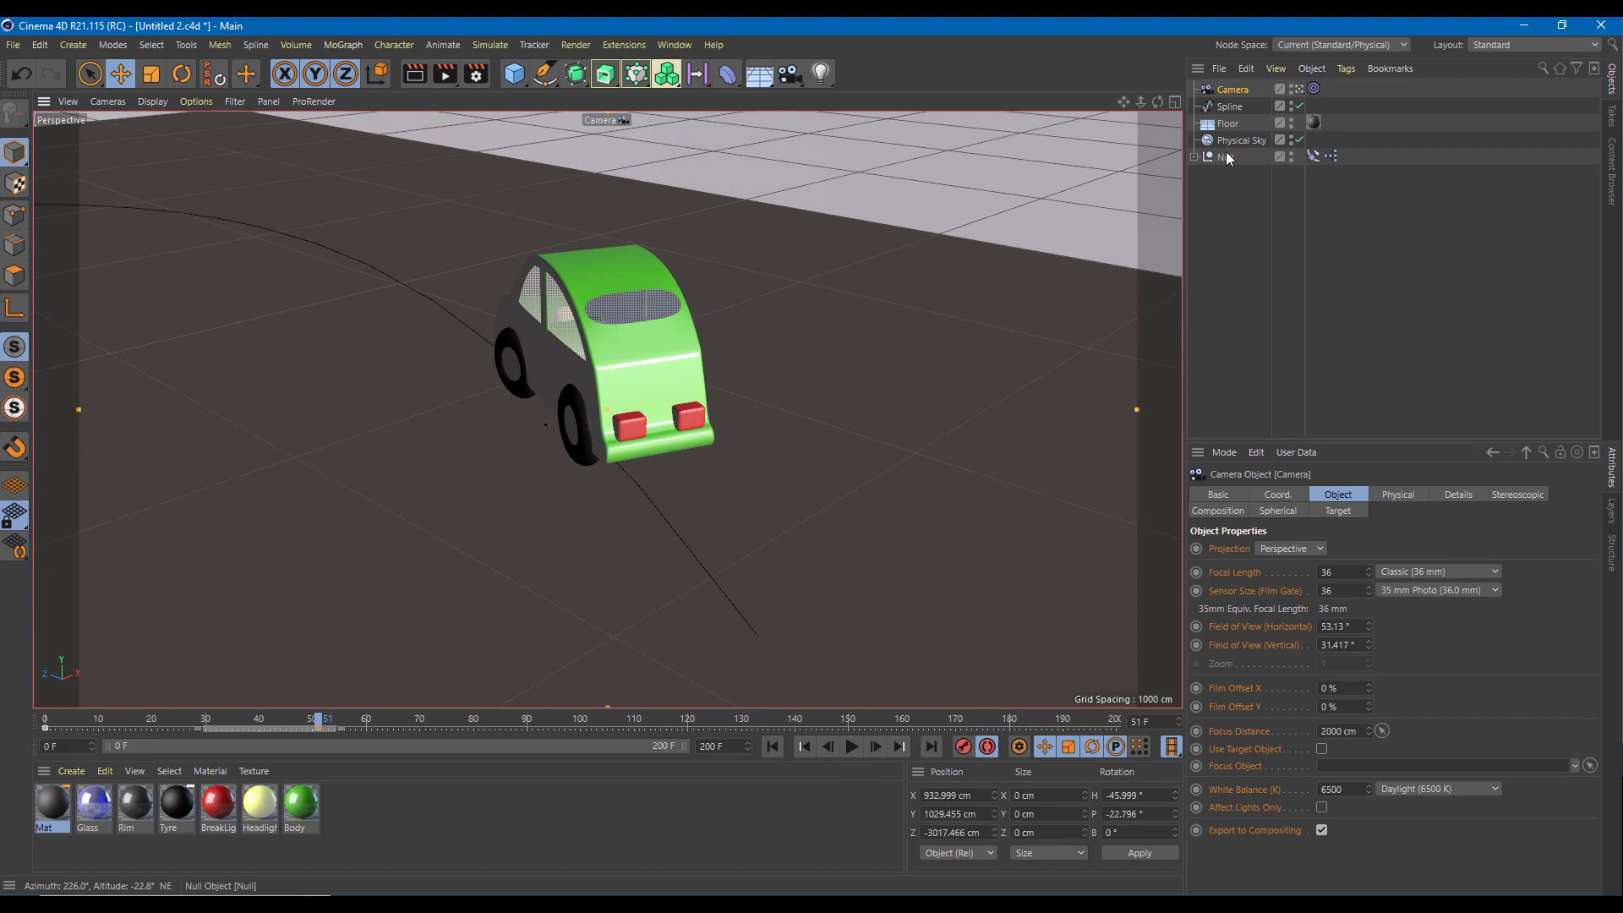
{"action": "left_click_drag", "start_coordinate": [592, 323], "coordinate": [593, 327], "text": "alt"}
{"action": "left_click_drag", "start_coordinate": [617, 425], "coordinate": [601, 355], "text": "alt"}
{"action": "left_click_drag", "start_coordinate": [342, 548], "coordinate": [1369, 533], "text": "alt"}
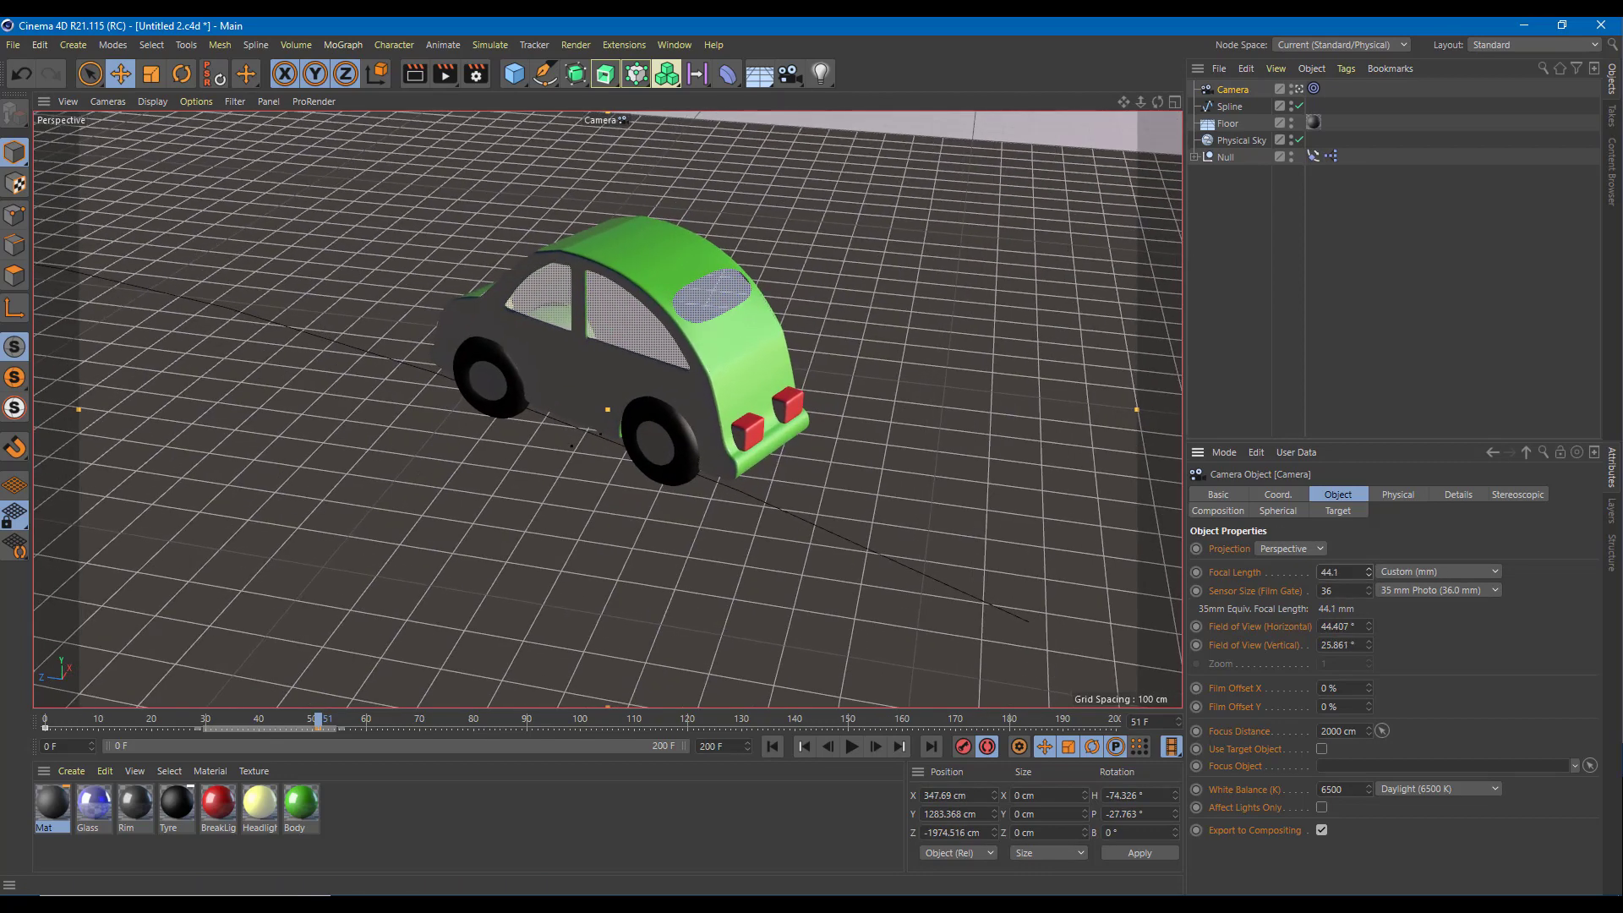
At frame 93, orbit the camera around to a side view of the car, undoing the accidental camera duplicate.
{"action": "left_click_drag", "start_coordinate": [401, 720], "coordinate": [540, 729]}
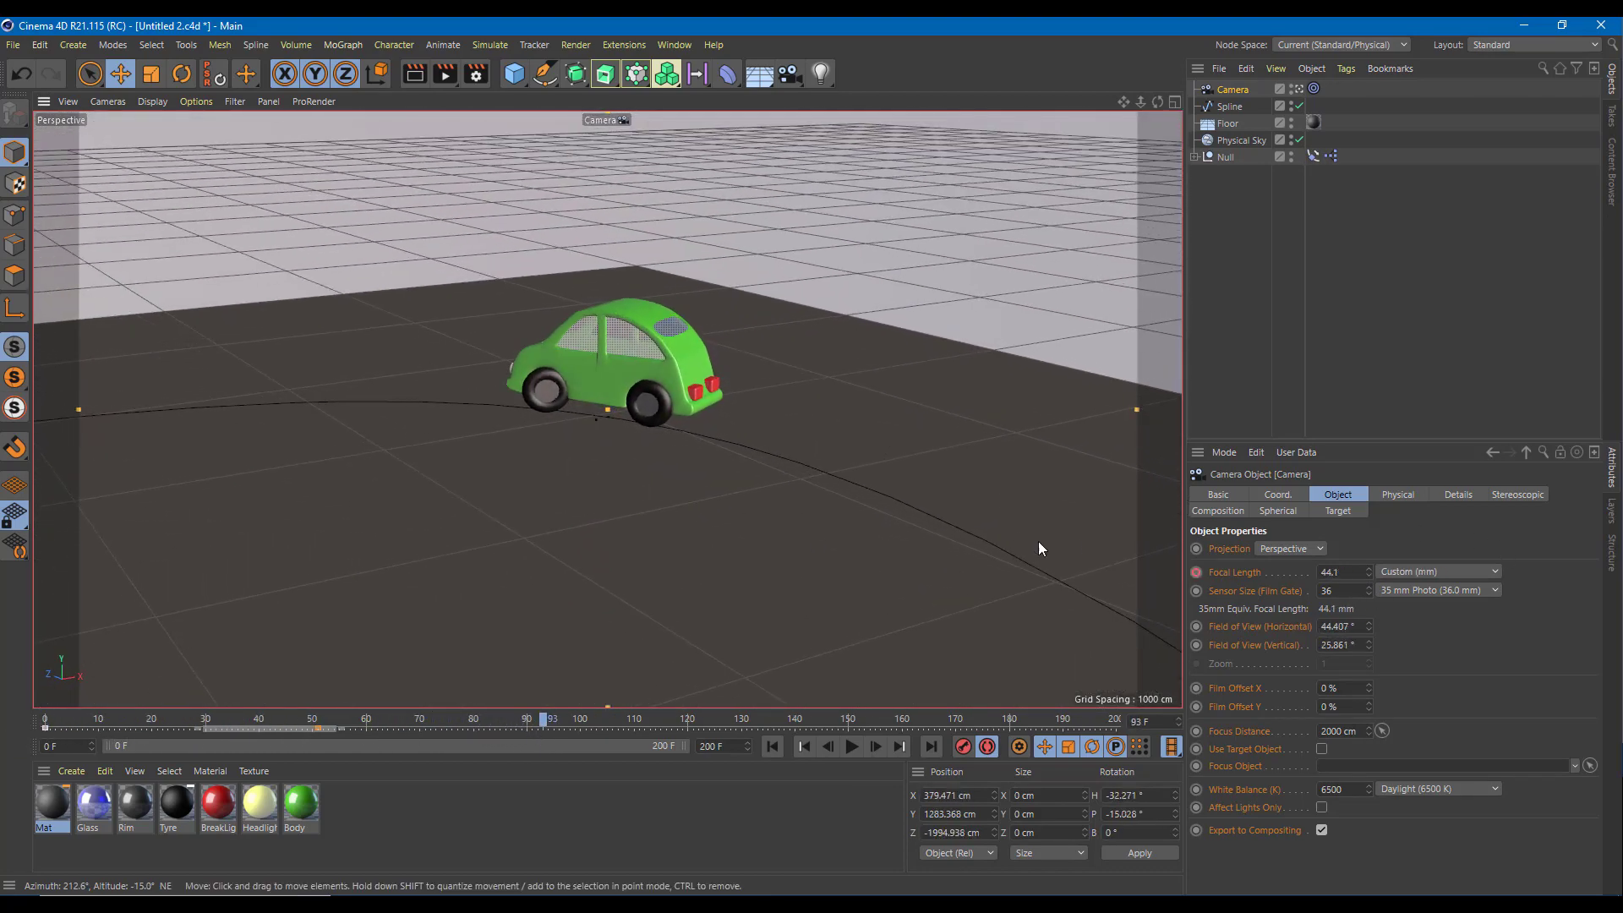
{"action": "left_click_drag", "start_coordinate": [656, 493], "coordinate": [399, 502], "text": "ctrl"}
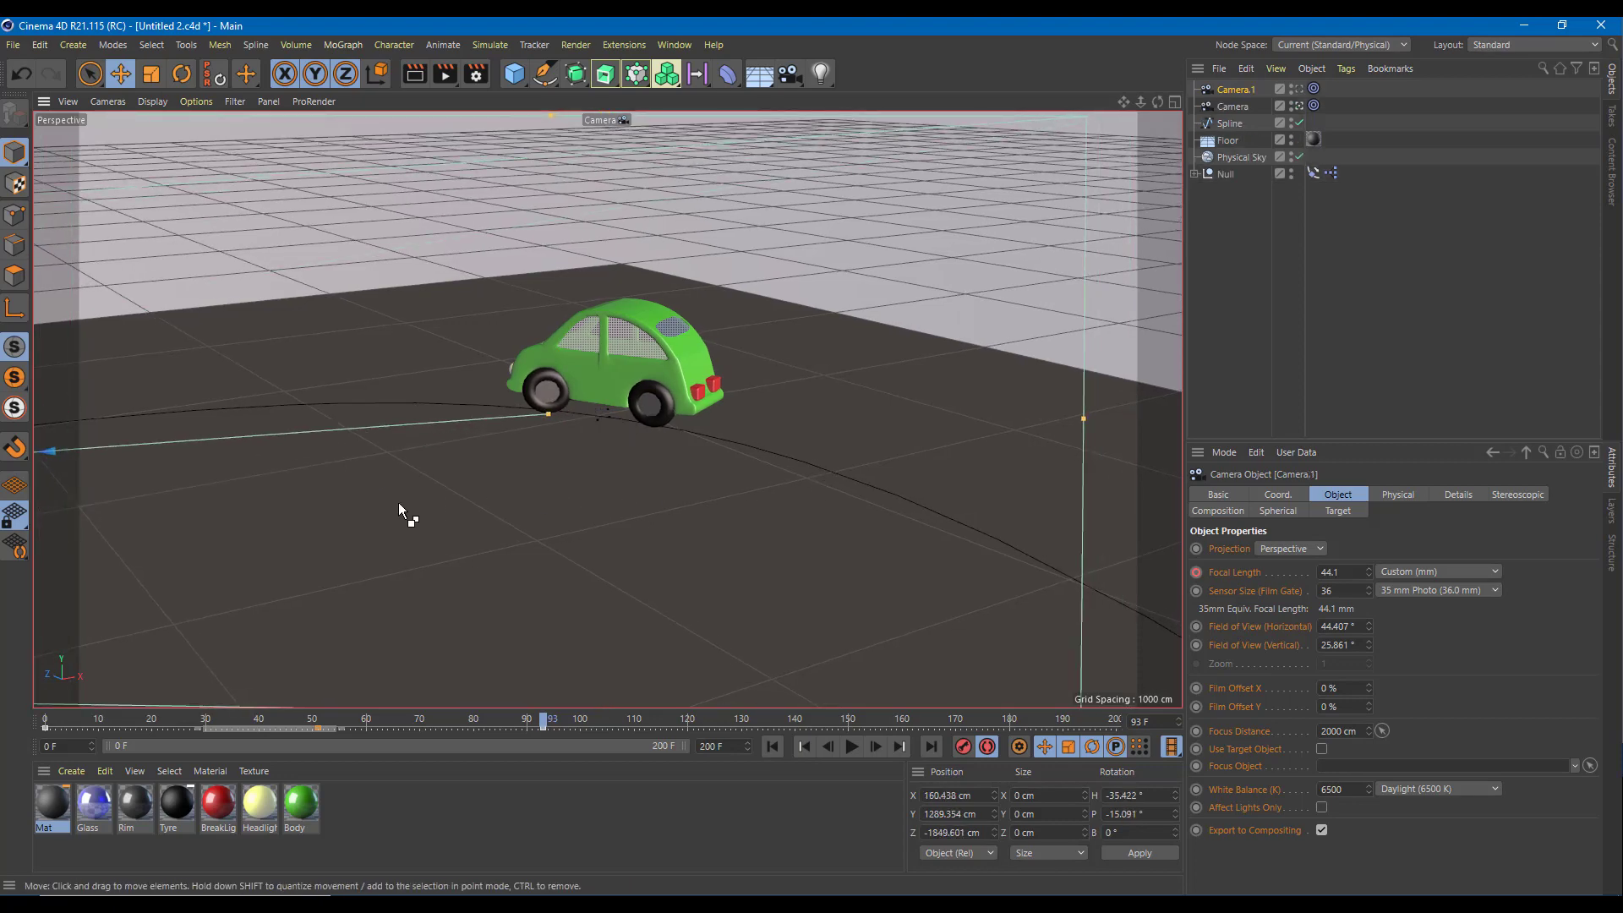
{"action": "key", "text": "ctrl+z"}
{"action": "left_click_drag", "start_coordinate": [832, 504], "coordinate": [292, 473]}
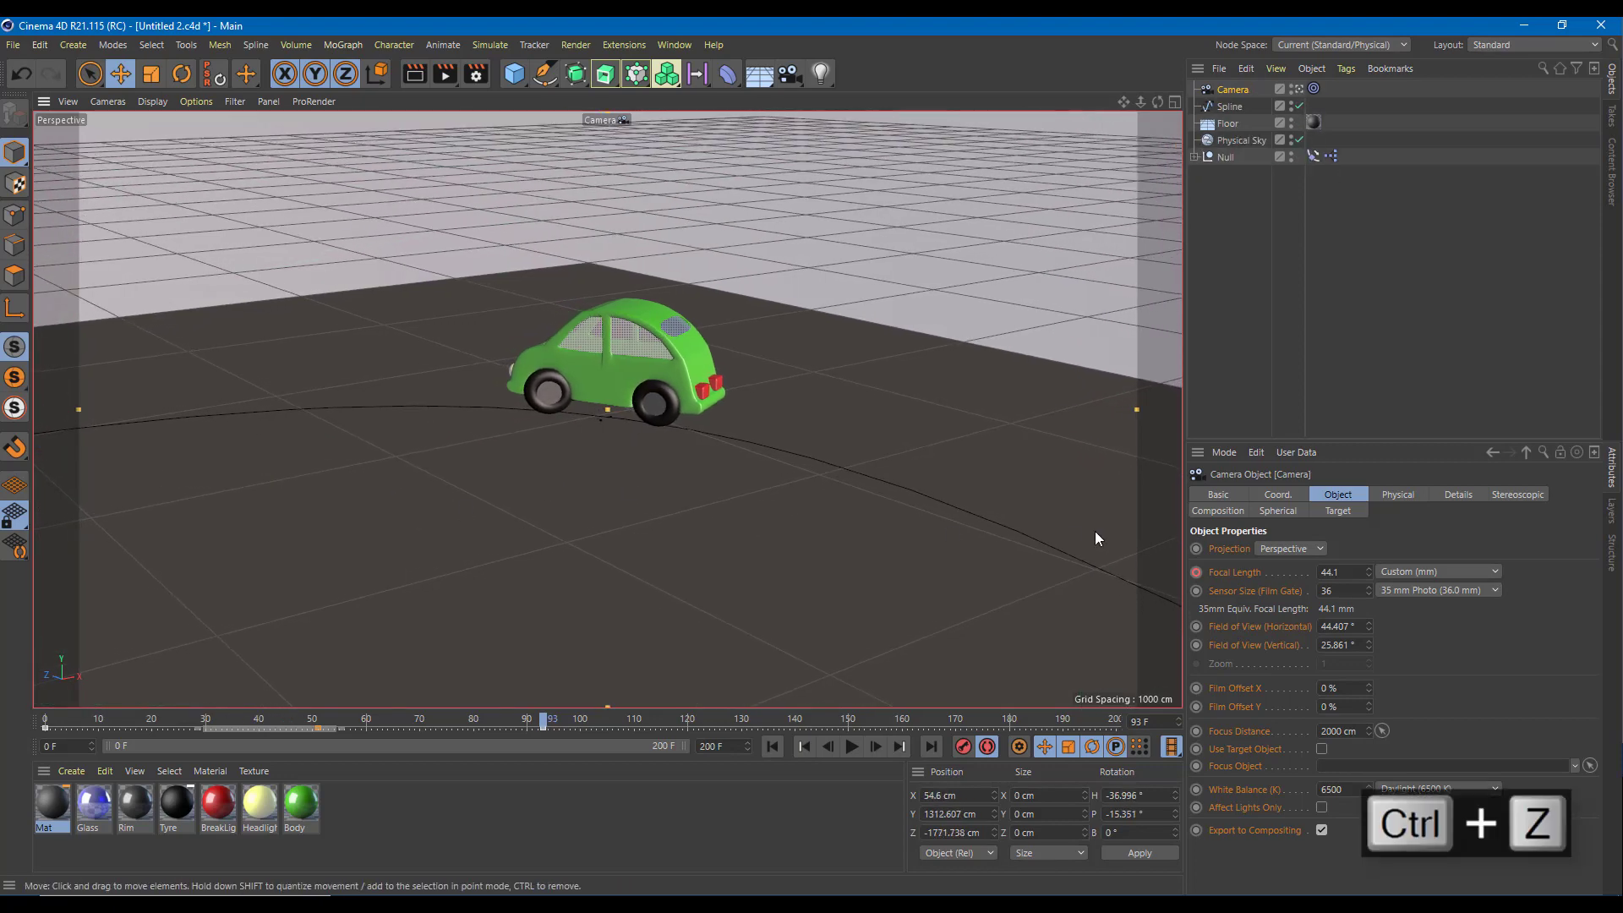
{"action": "left_click_drag", "start_coordinate": [1104, 533], "coordinate": [312, 507]}
{"action": "left_click_drag", "start_coordinate": [431, 551], "coordinate": [473, 551], "text": "alt"}
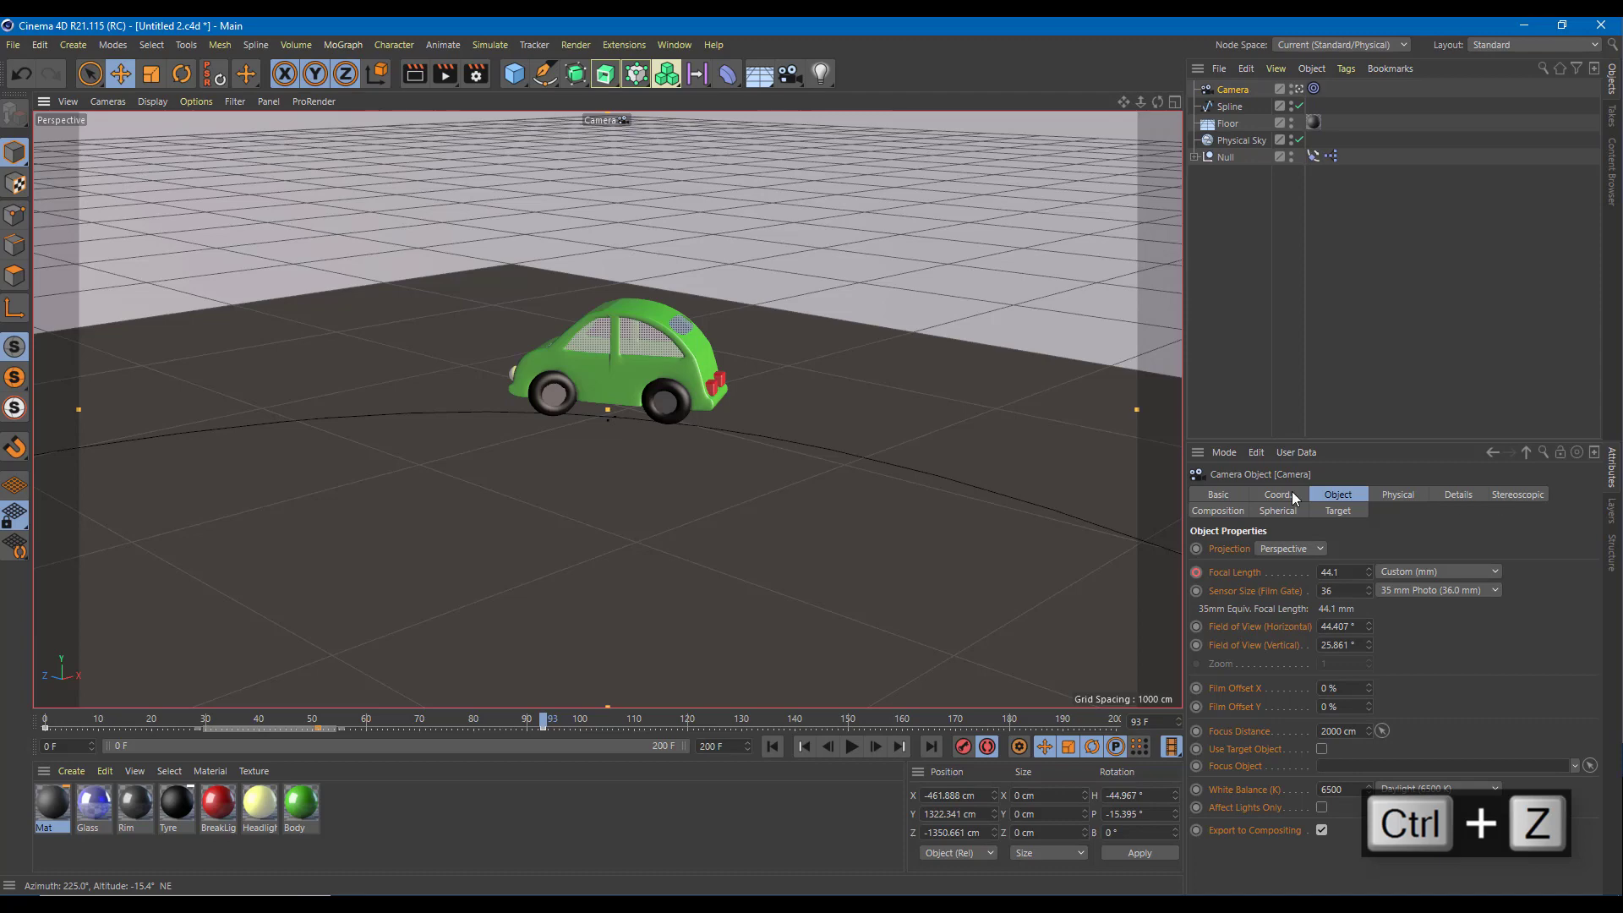
{"action": "key", "text": "ctrl+z"}
{"action": "left_click_drag", "start_coordinate": [519, 513], "coordinate": [394, 534], "text": "alt"}
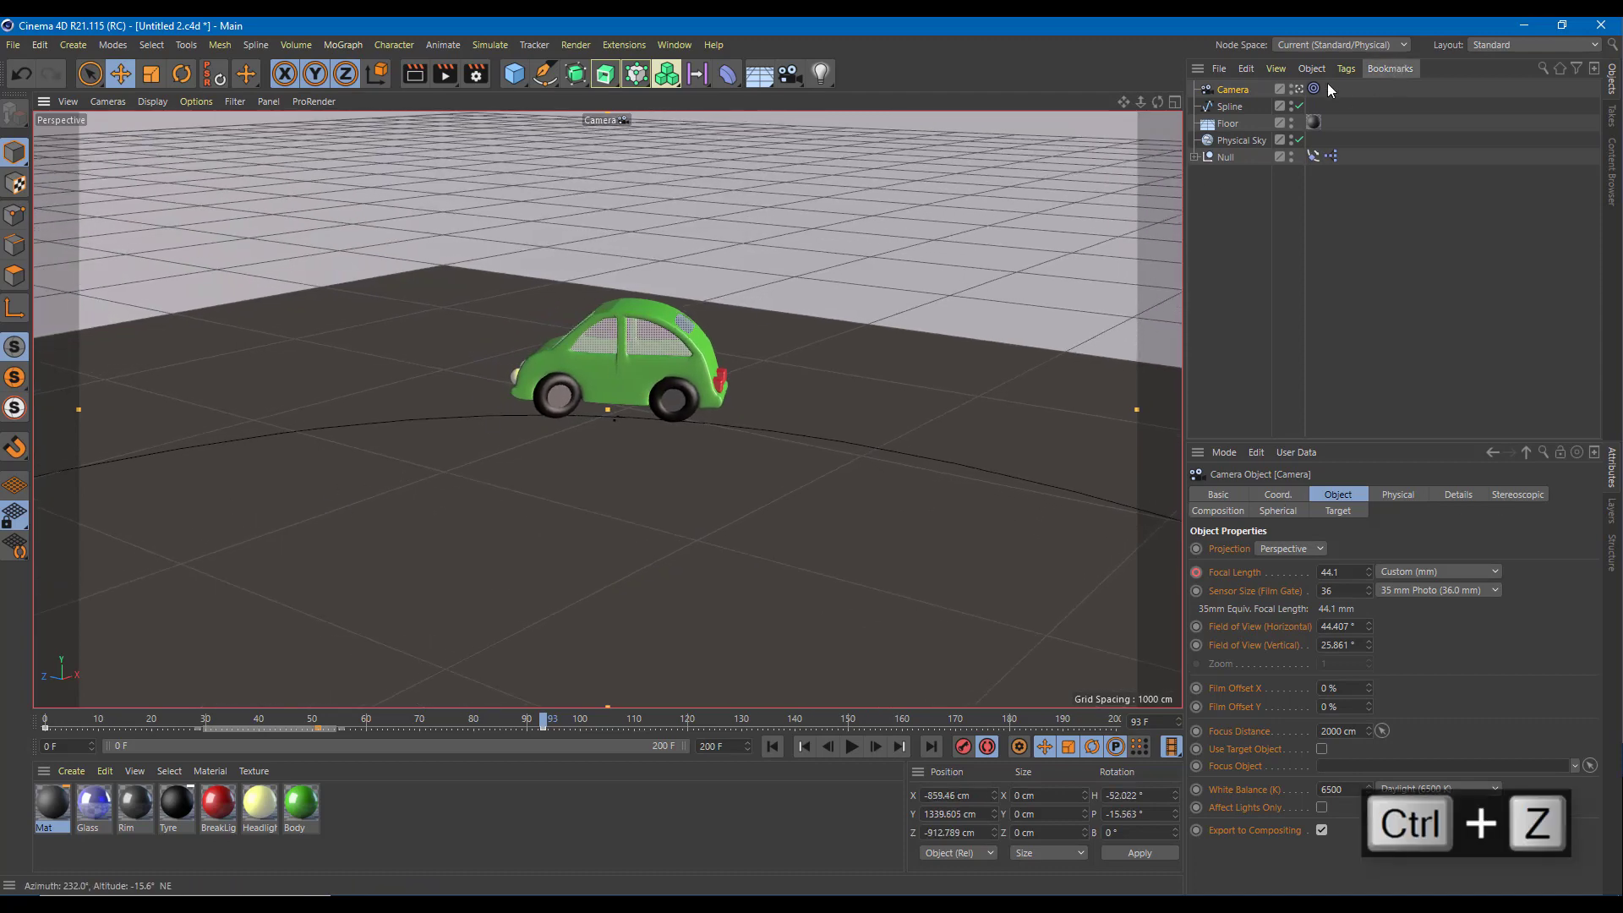
Leave the camera view, move the Camera object ahead of the car at frame 165, and scrub back to frame 6.
{"action": "left_click", "coordinate": [1296, 88]}
{"action": "left_click_drag", "start_coordinate": [336, 344], "coordinate": [147, 345]}
{"action": "left_click_drag", "start_coordinate": [542, 413], "coordinate": [734, 331], "text": "alt"}
{"action": "left_click_drag", "start_coordinate": [690, 248], "coordinate": [552, 205]}
{"action": "middle_click_drag", "start_coordinate": [535, 288], "coordinate": [593, 318], "text": "alt"}
{"action": "scroll", "coordinate": [593, 318], "scroll_direction": "down", "scroll_amount": 2}
{"action": "left_click_drag", "start_coordinate": [624, 719], "coordinate": [931, 717]}
{"action": "left_click_drag", "start_coordinate": [623, 335], "coordinate": [412, 792]}
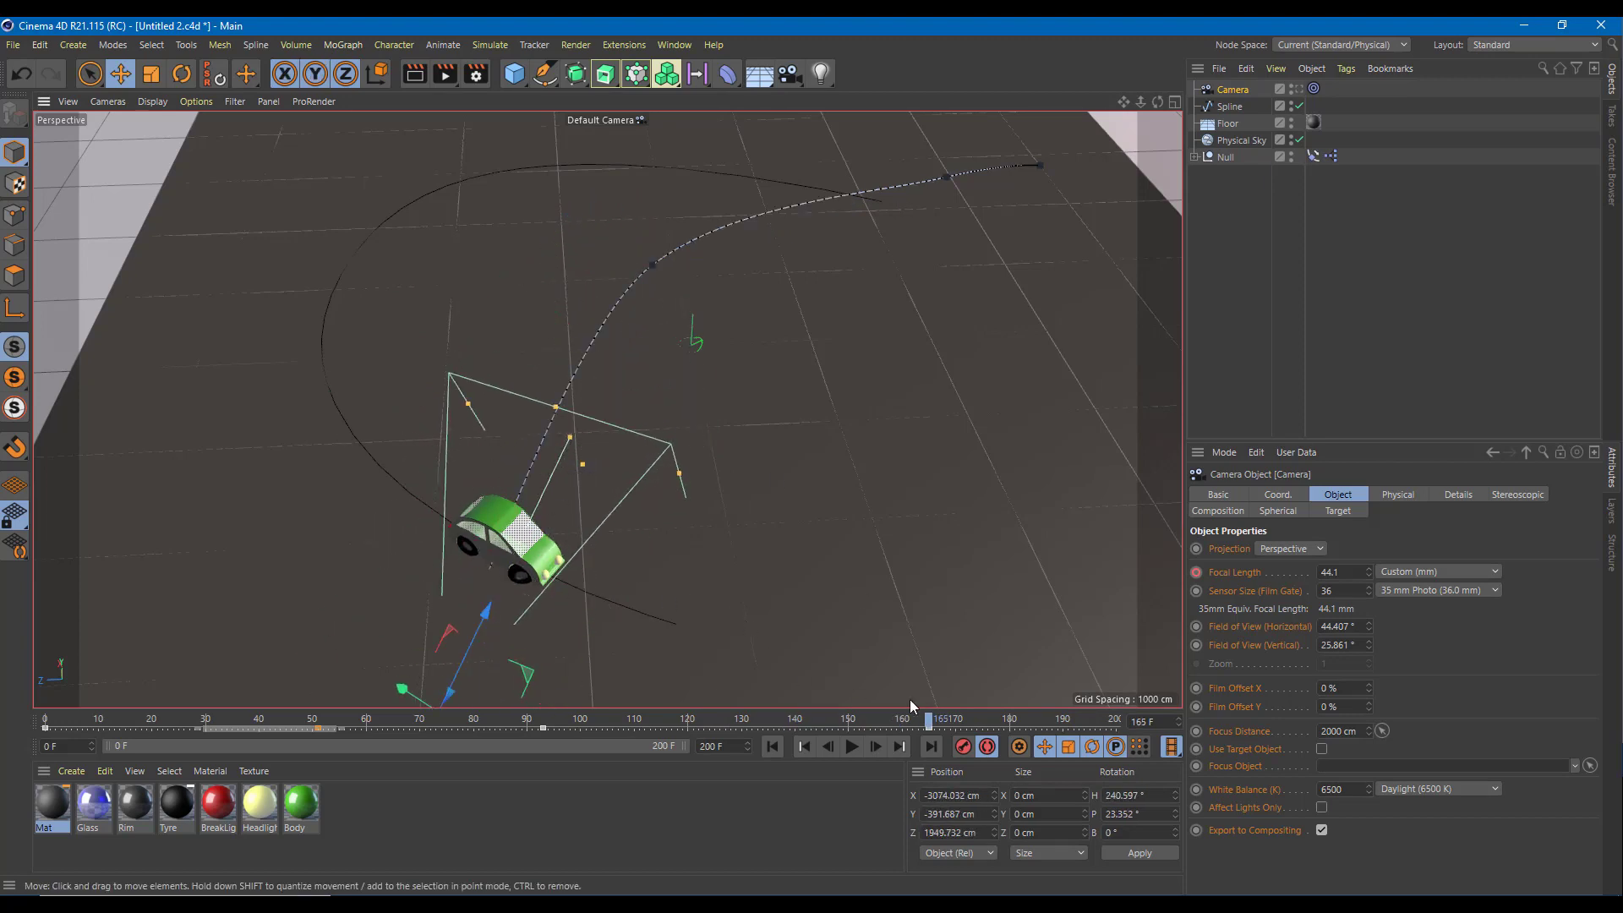
{"action": "left_click_drag", "start_coordinate": [933, 720], "coordinate": [75, 630]}
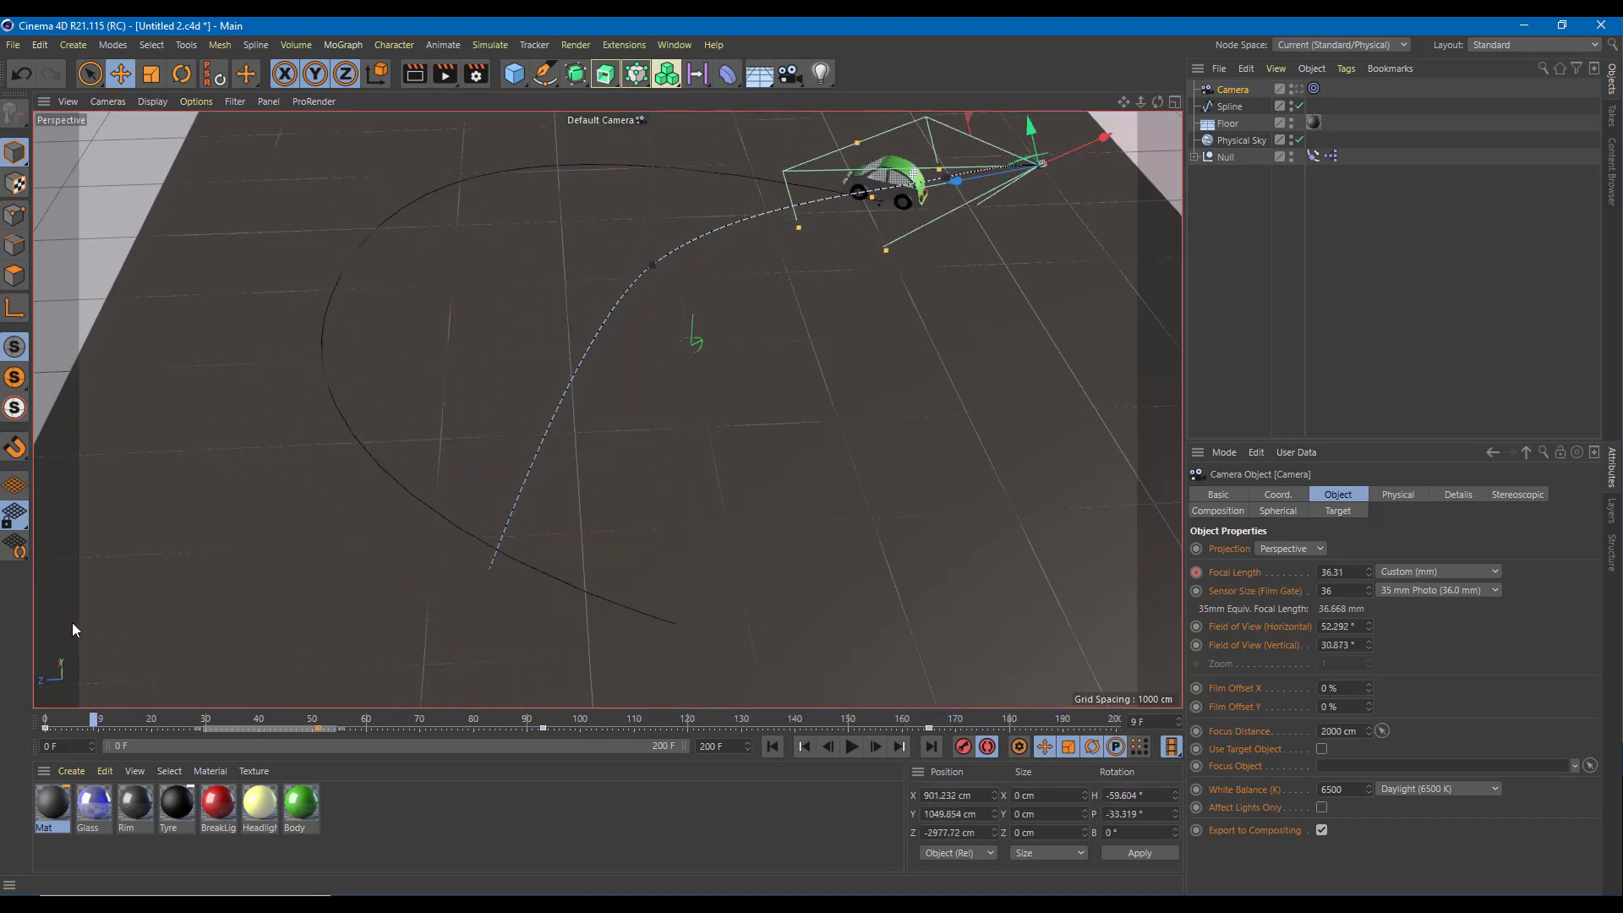
Look through the Camera and play the animation to check the shot, stopping playback near the start of the loop.
{"action": "left_click", "coordinate": [1298, 88]}
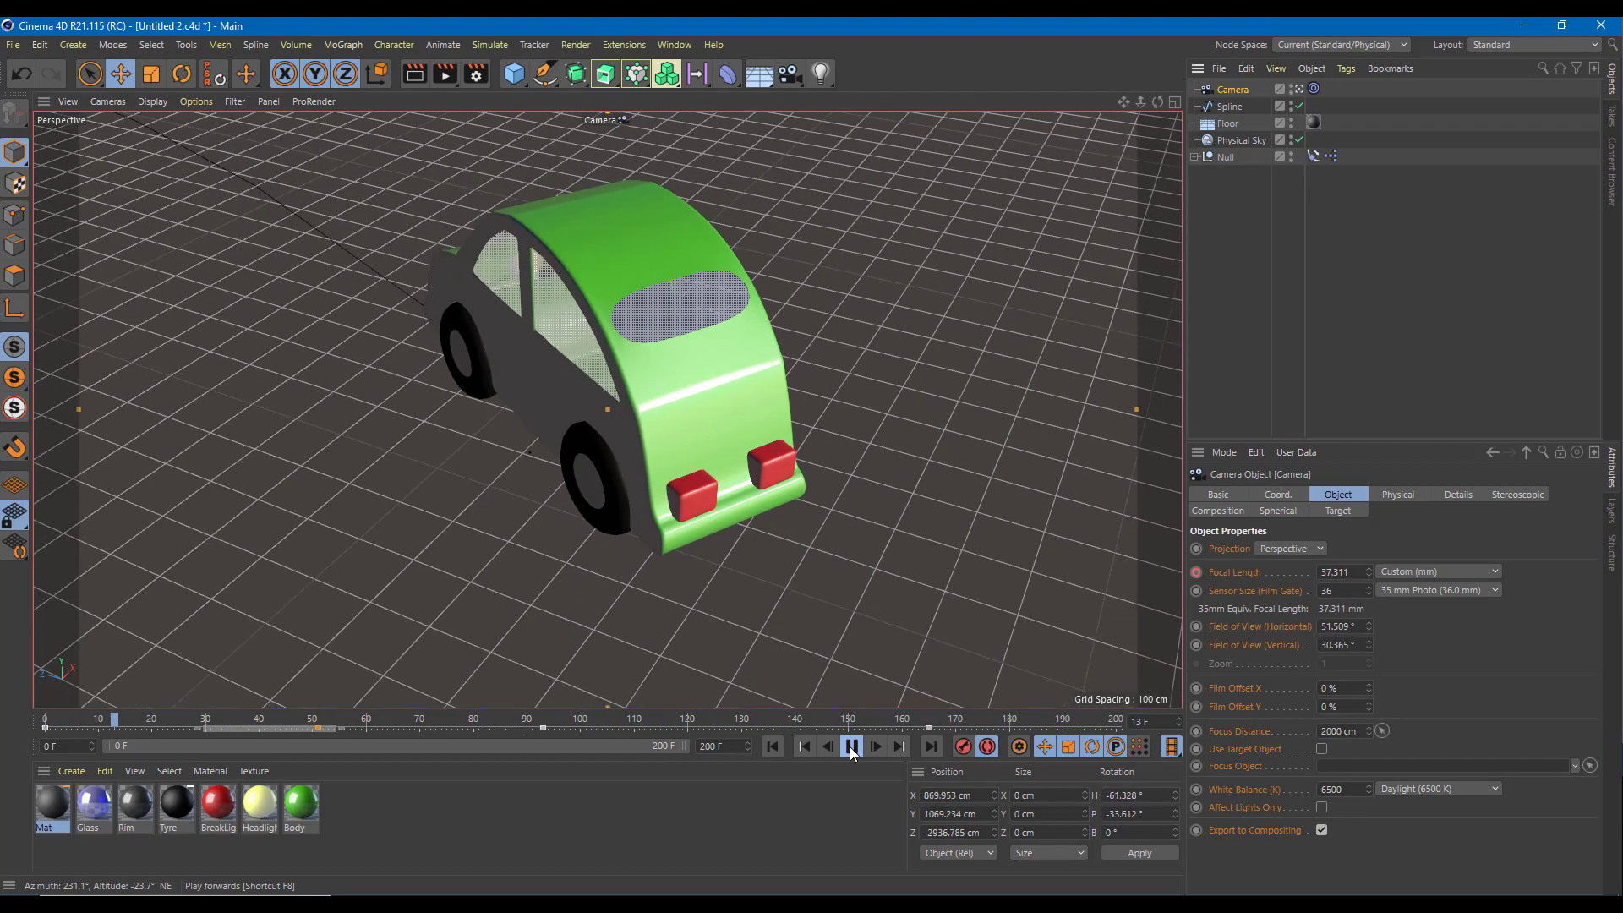
{"action": "left_click", "coordinate": [851, 748]}
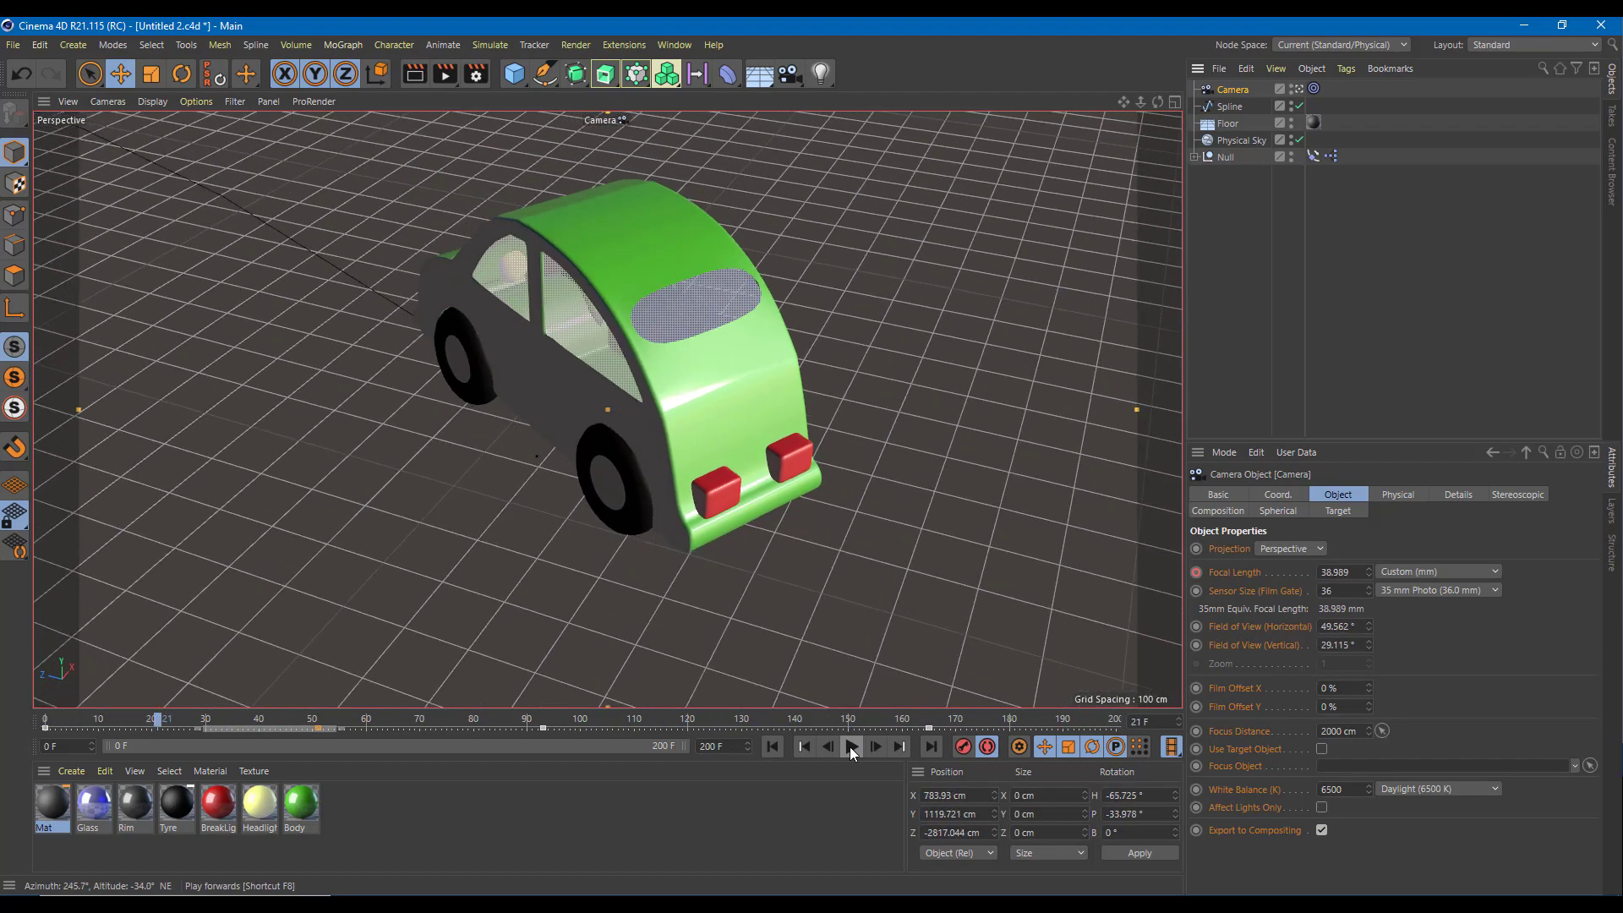
Outside the camera view, raise the Camera to a Y position of about 271 cm at frame 200 and lift its frame 165 path key above the floor.
{"action": "left_click", "coordinate": [1299, 88]}
{"action": "left_click_drag", "start_coordinate": [753, 488], "coordinate": [513, 447], "text": "alt"}
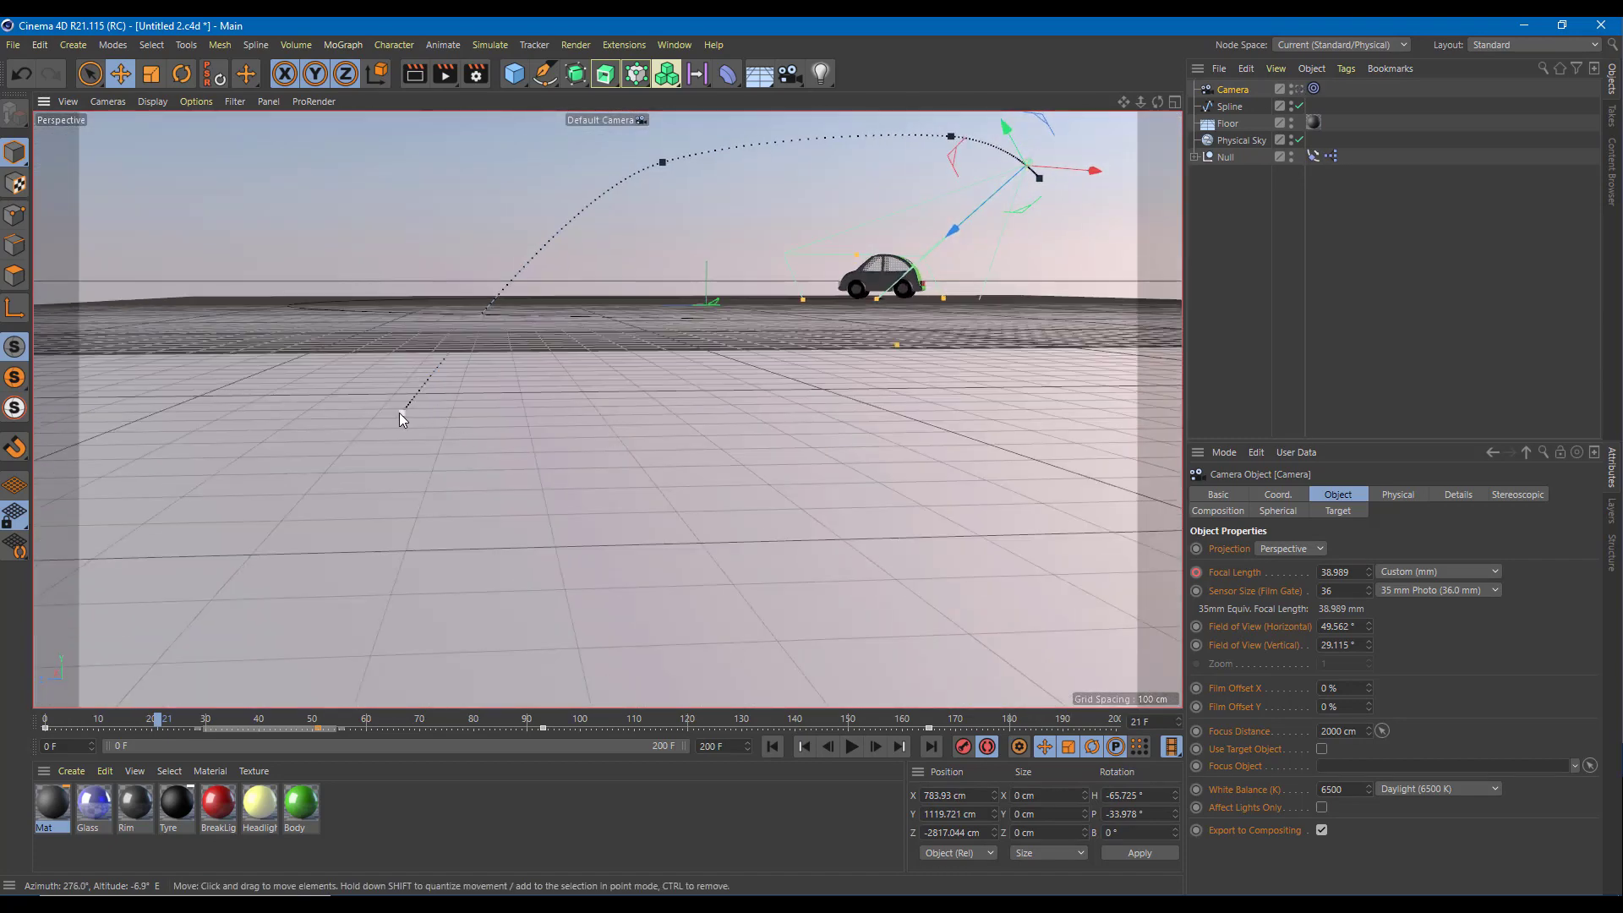
{"action": "left_click", "coordinate": [402, 412]}
{"action": "left_click", "coordinate": [121, 74]}
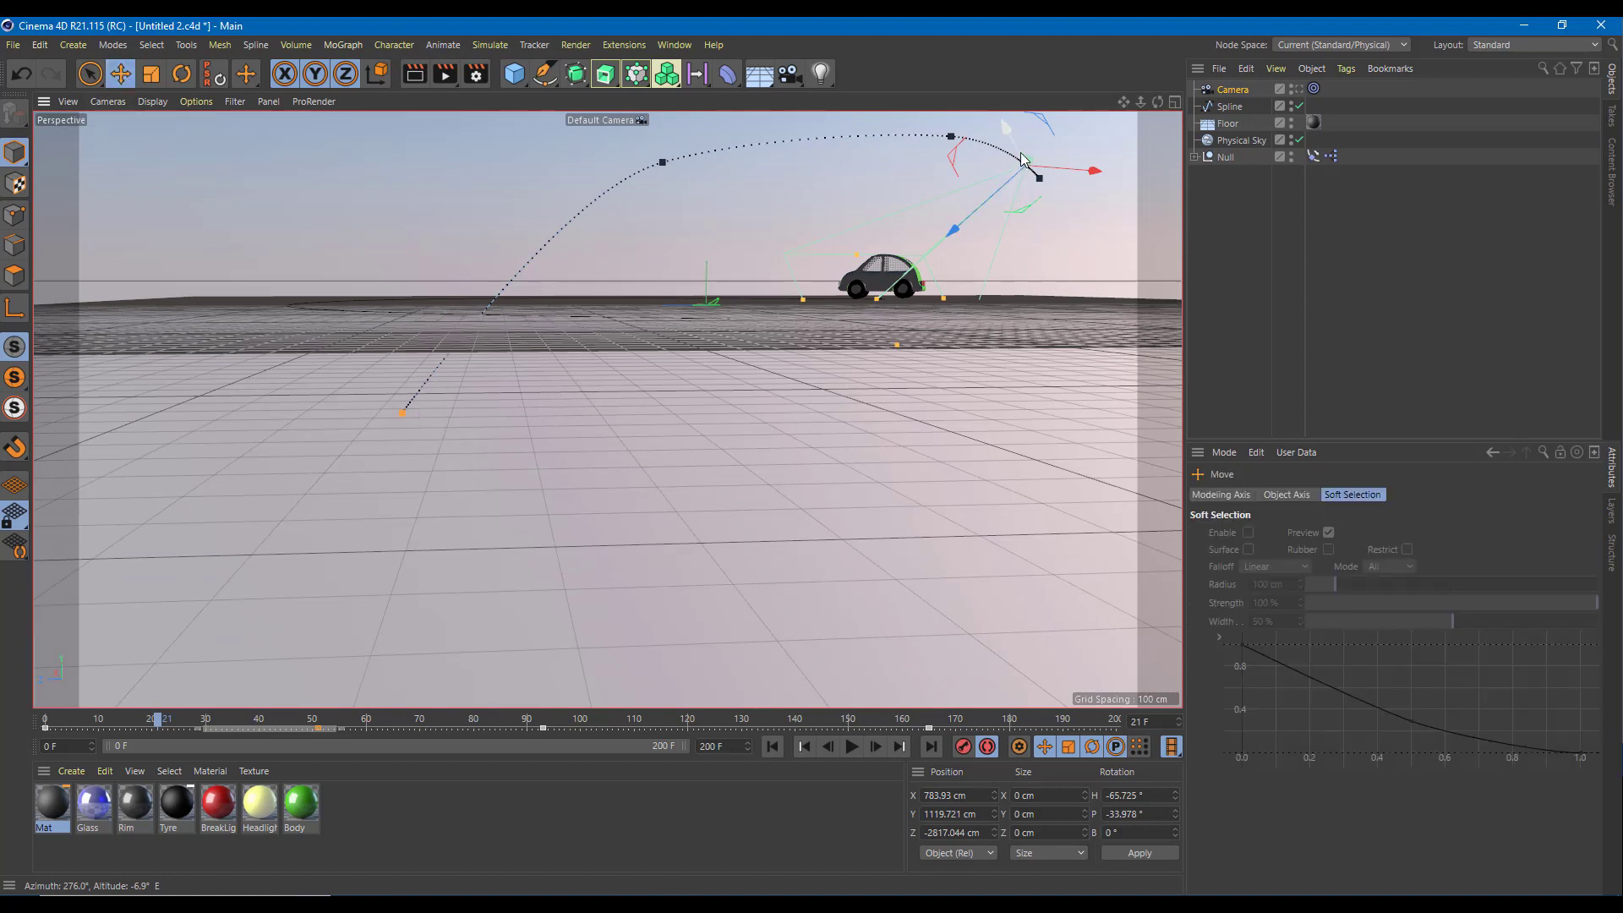
{"action": "left_click_drag", "start_coordinate": [259, 723], "coordinate": [1201, 753]}
{"action": "left_click_drag", "start_coordinate": [359, 301], "coordinate": [358, 131]}
{"action": "left_click", "coordinate": [400, 414]}
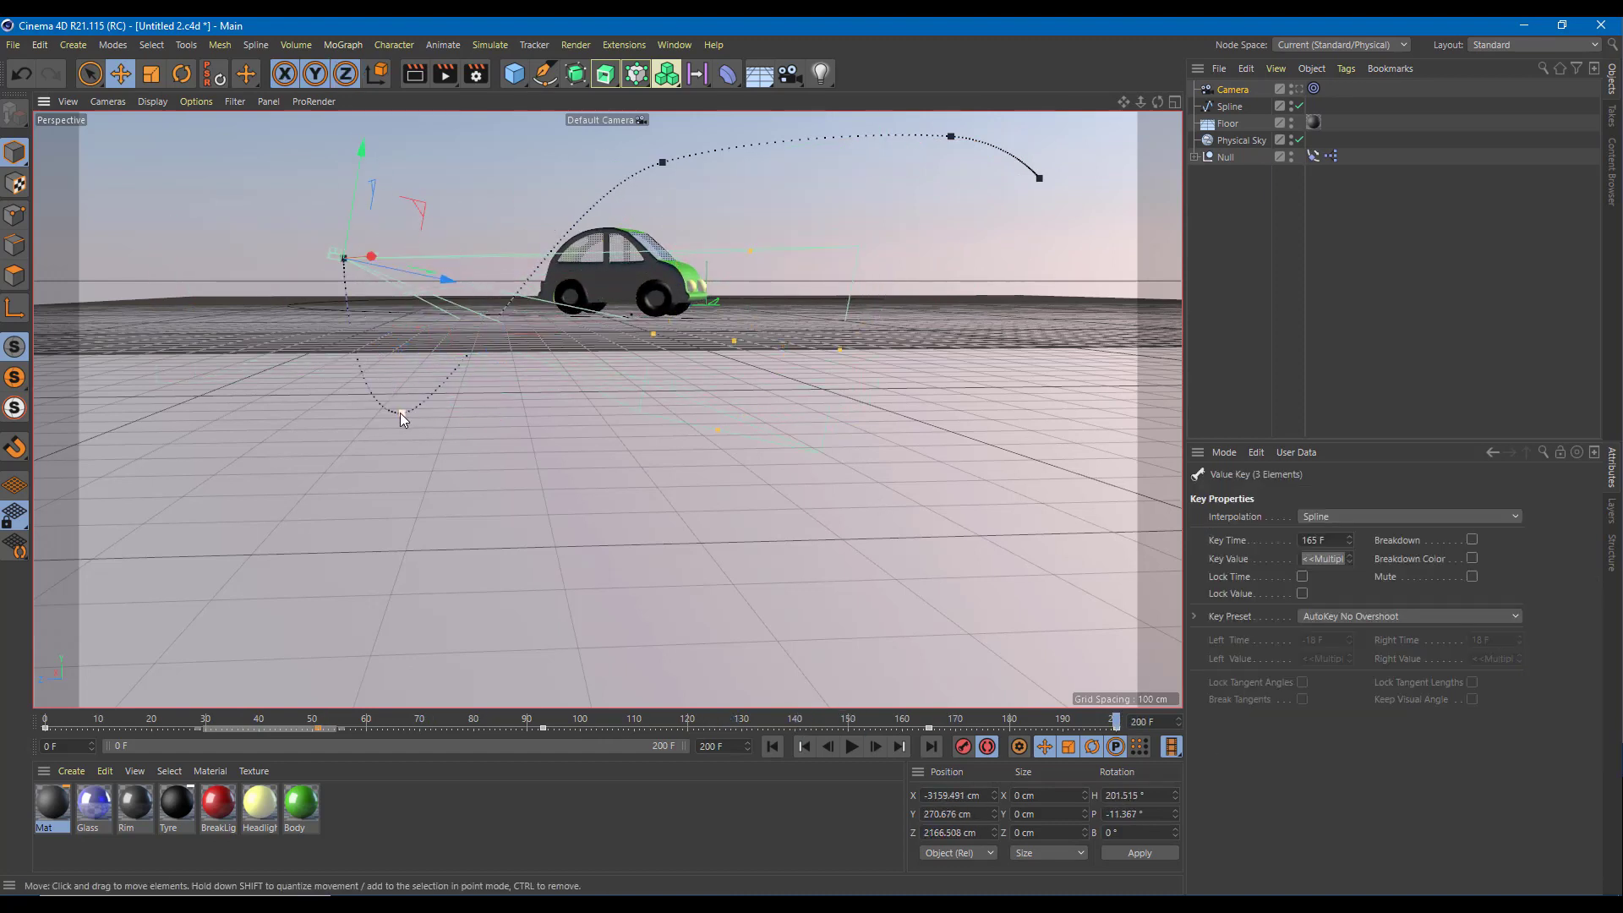
{"action": "left_click_drag", "start_coordinate": [402, 418], "coordinate": [452, 139]}
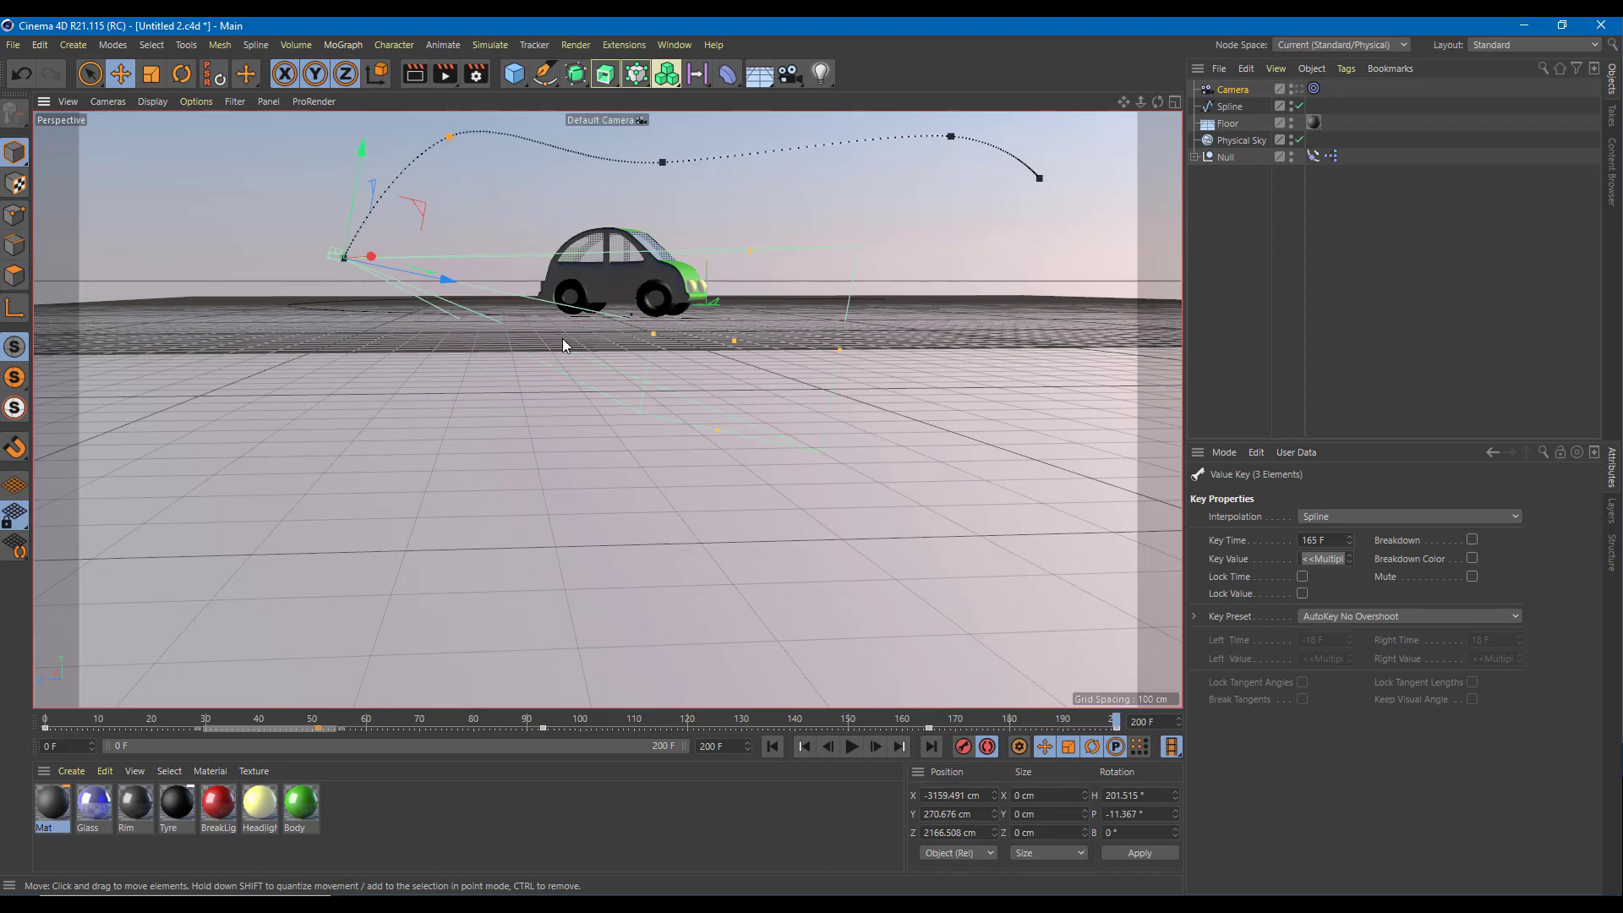
Look through the Camera again and play the animation from frame 0 to review the corrected camera path.
{"action": "left_click", "coordinate": [1296, 89]}
{"action": "left_click_drag", "start_coordinate": [734, 715], "coordinate": [45, 718]}
{"action": "left_click", "coordinate": [853, 746]}
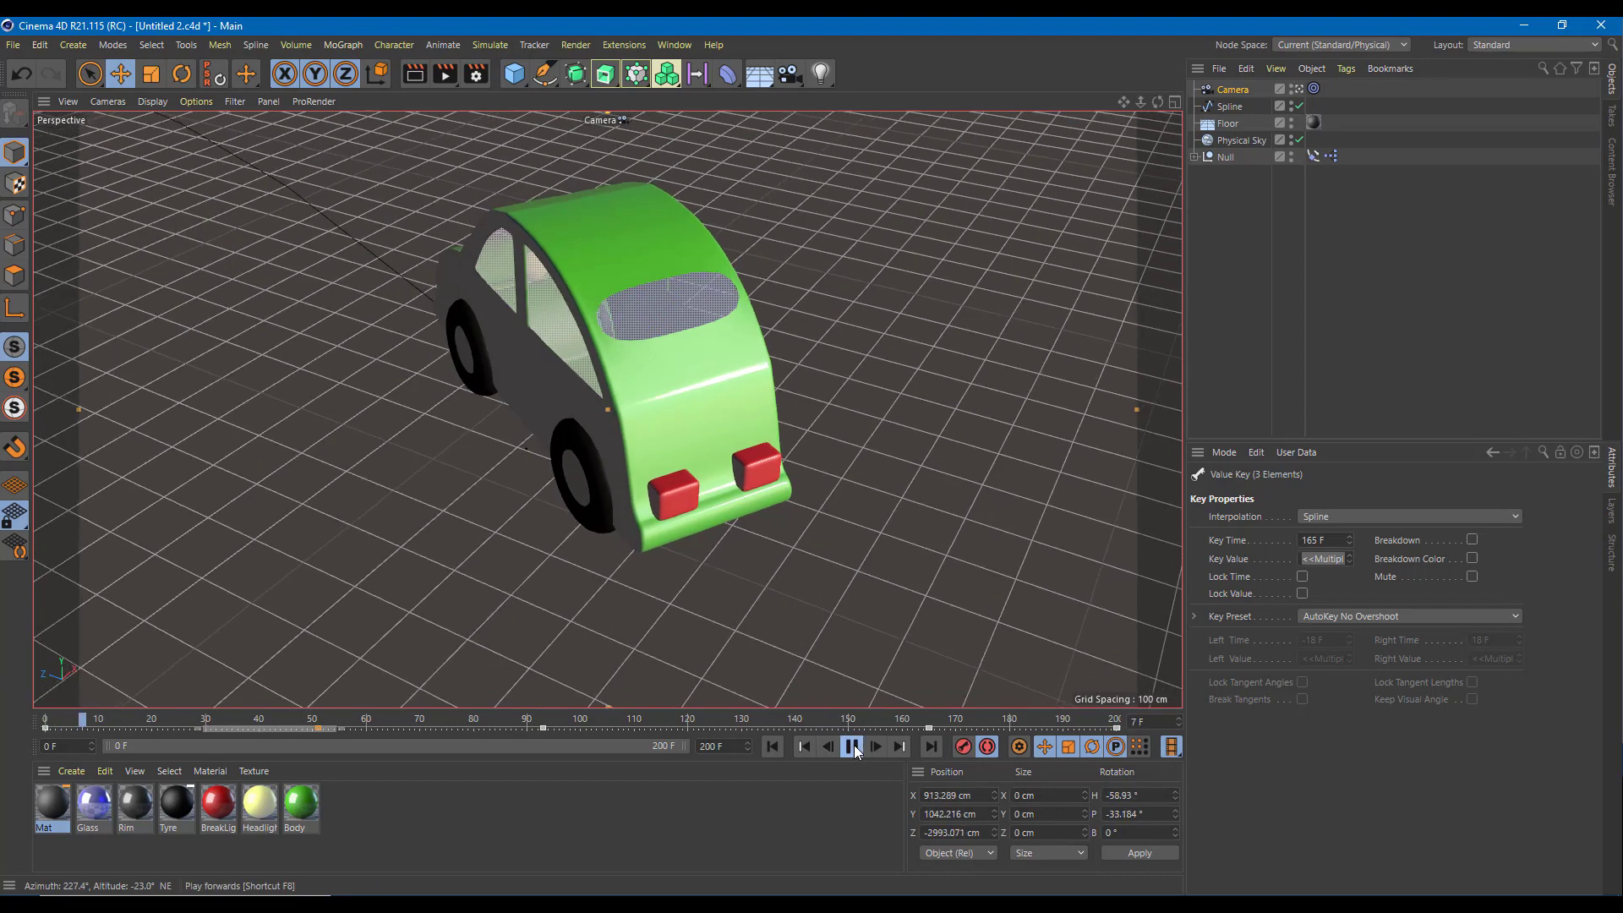